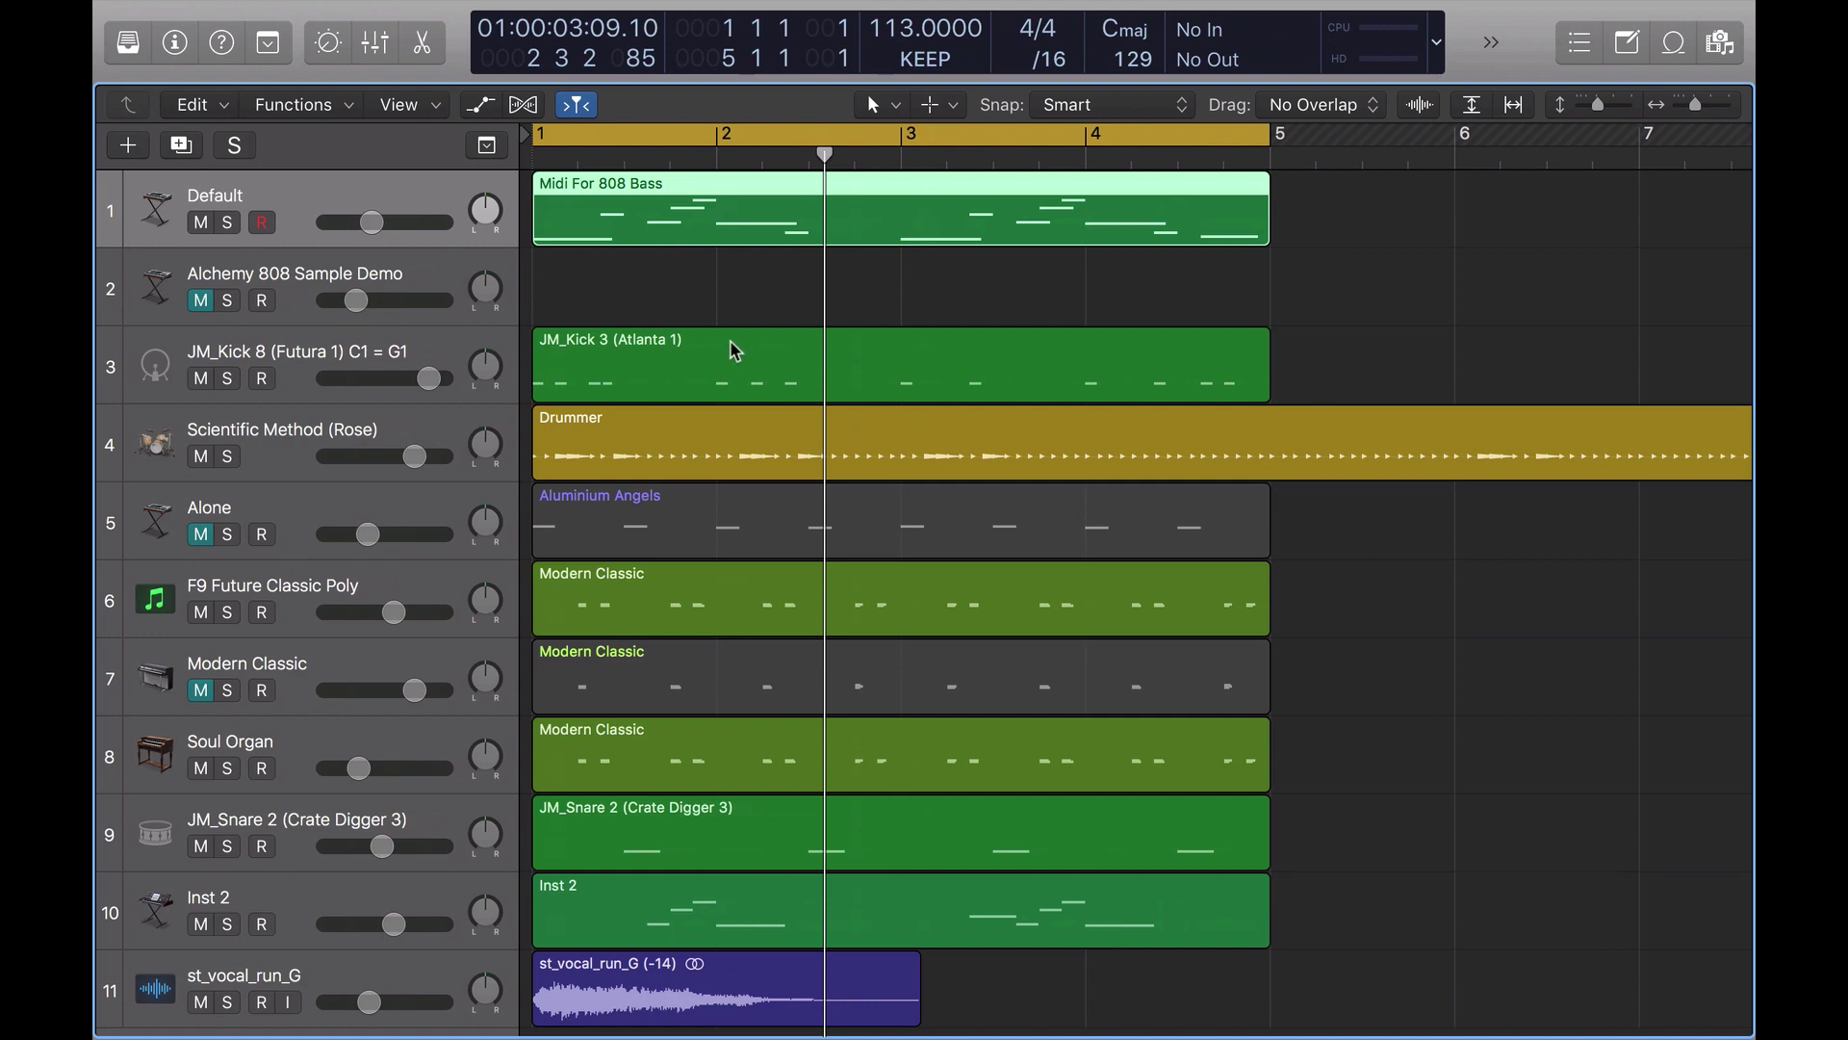
Move the Midi For 808 Bass region onto the Alchemy 808 Sample Demo track and solo it
{"action": "mouse_move", "coordinate": [651, 255]}
{"action": "left_mouse_down"}
{"action": "mouse_move", "coordinate": [648, 289]}
{"action": "mouse_move", "coordinate": [640, 274]}
{"action": "left_mouse_up"}
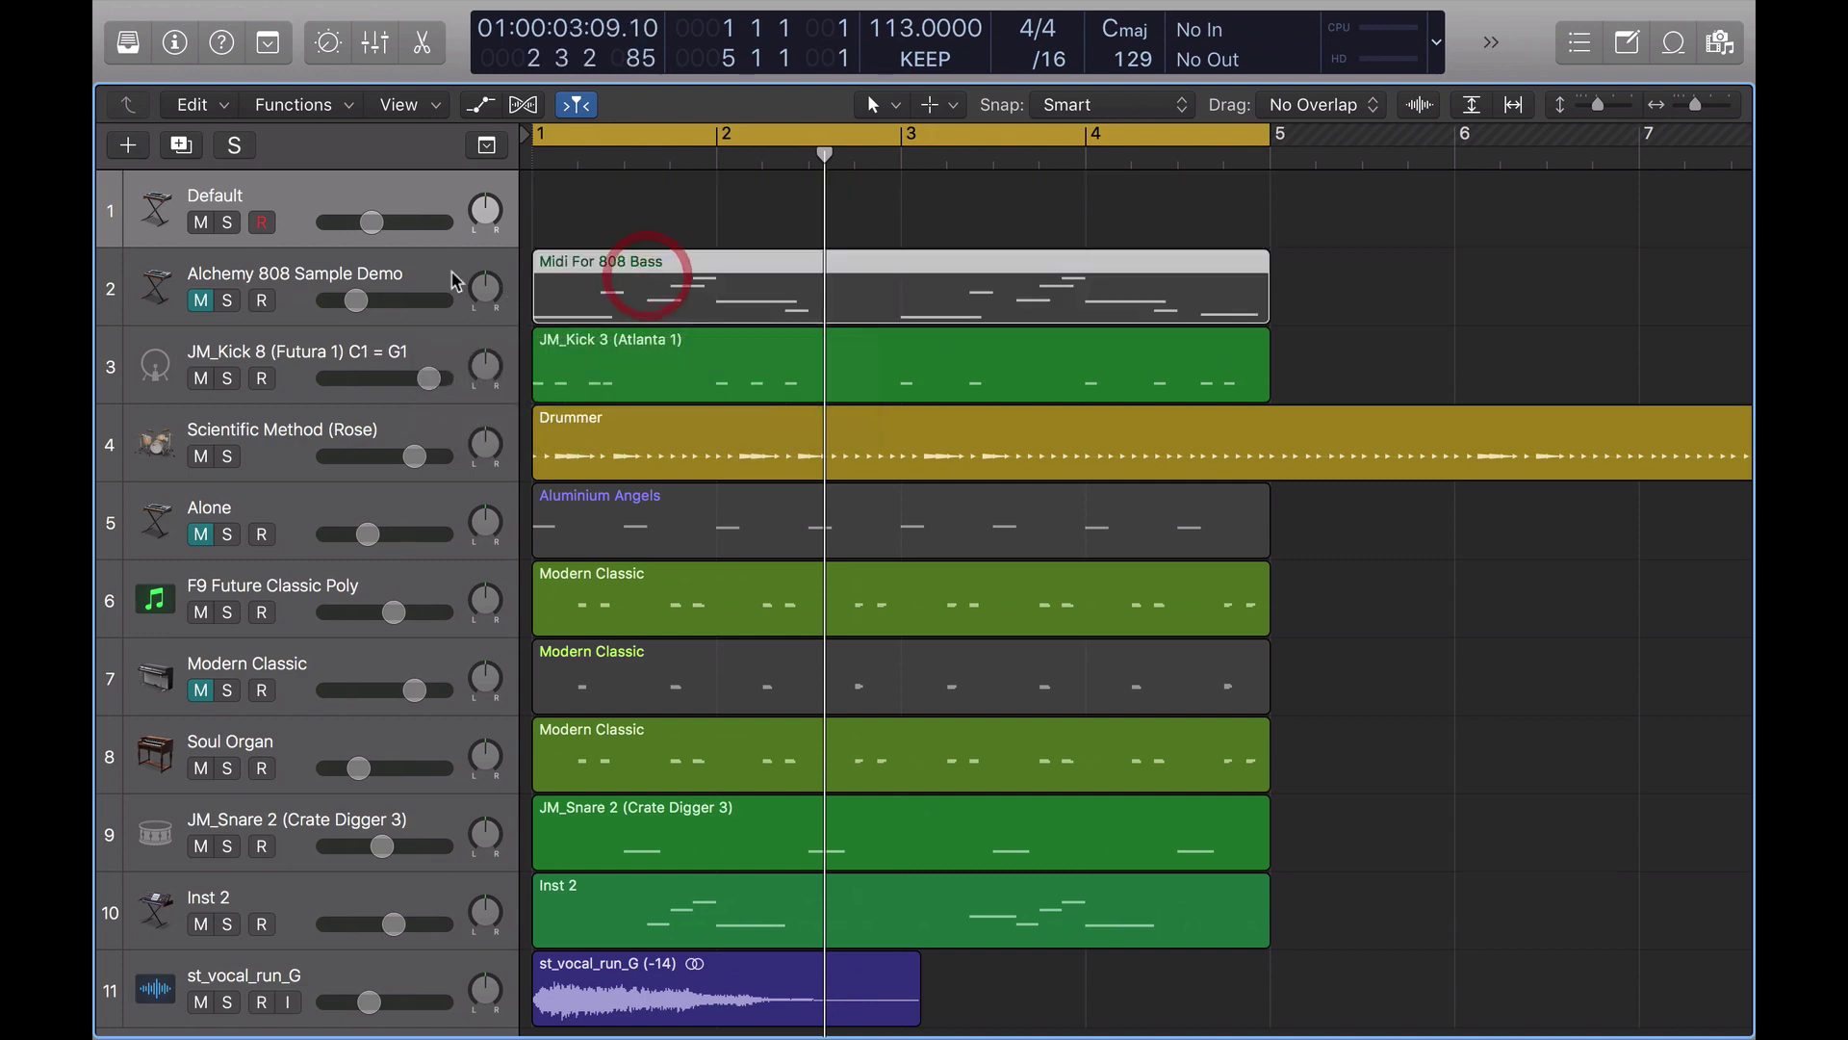
{"action": "left_click", "coordinate": [396, 257]}
{"action": "key", "text": "s"}
{"action": "key", "text": "x"}
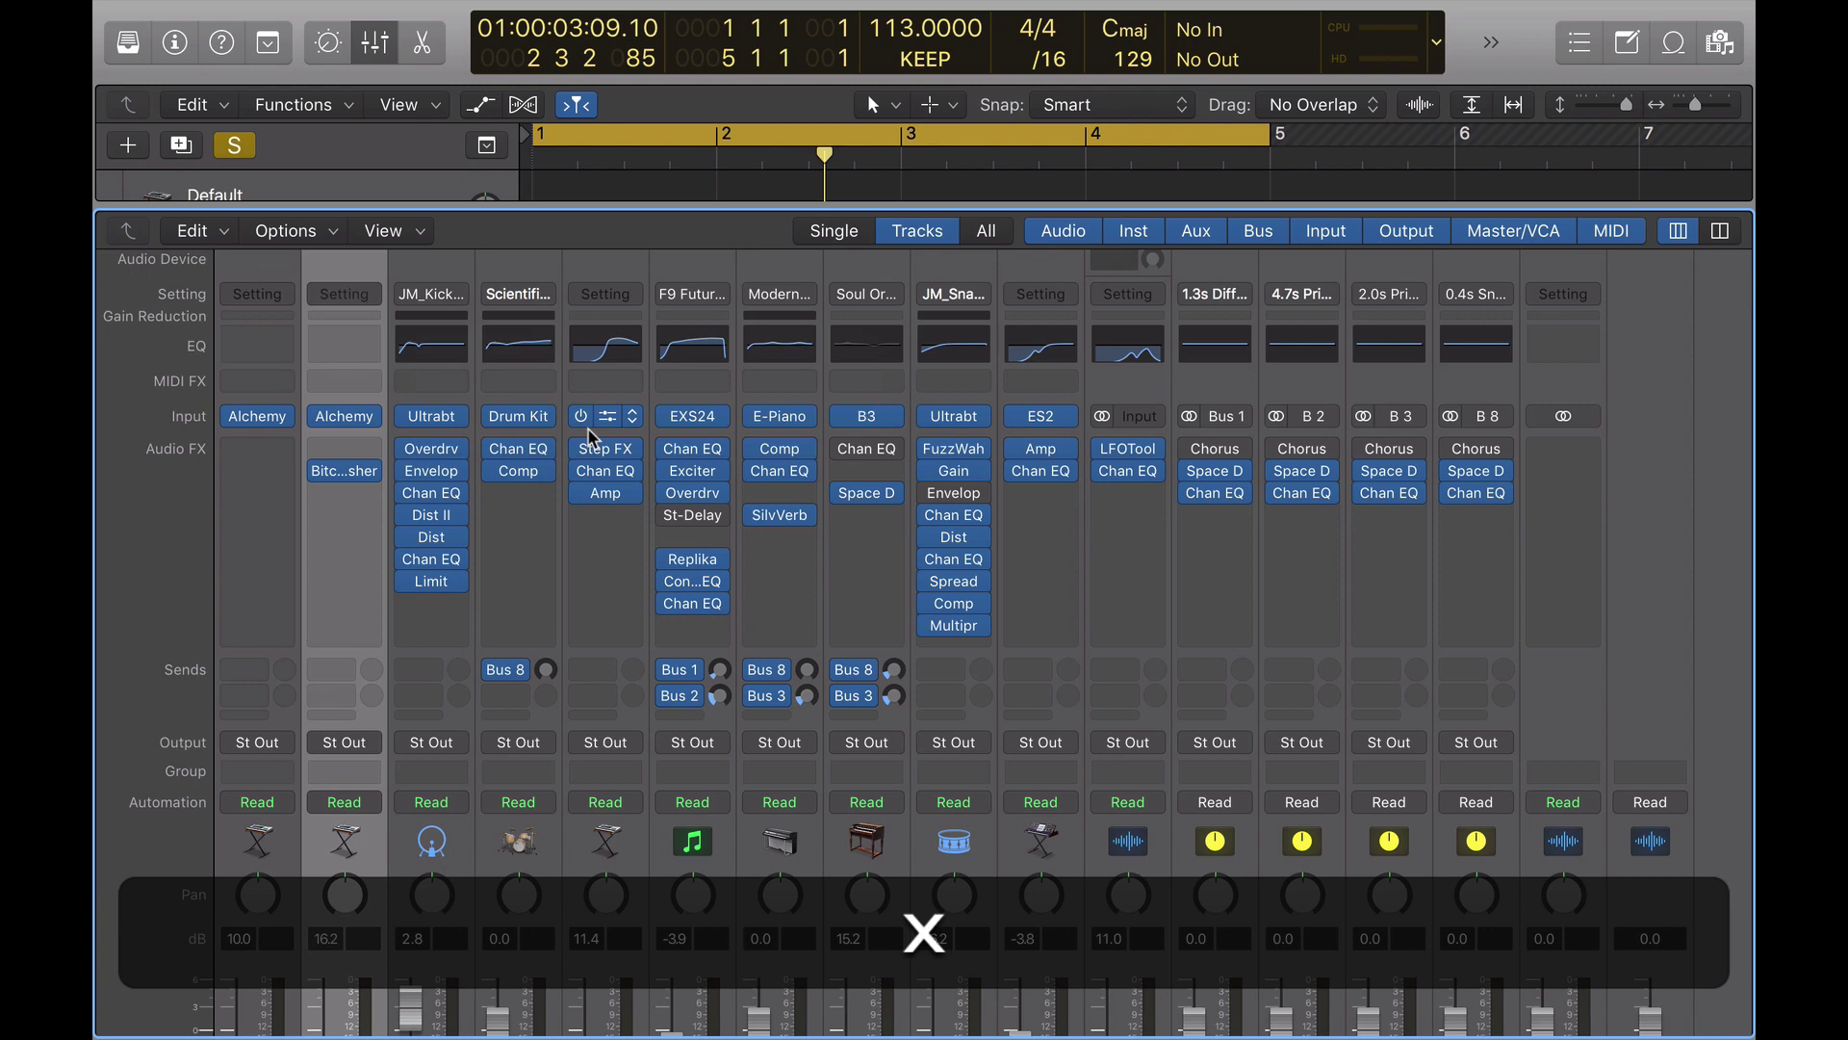
{"action": "key", "text": "x"}
Look over the bass region's notes in the Piano Roll, then close the editor
{"action": "key", "text": "e"}
{"action": "key", "text": "alt+e"}
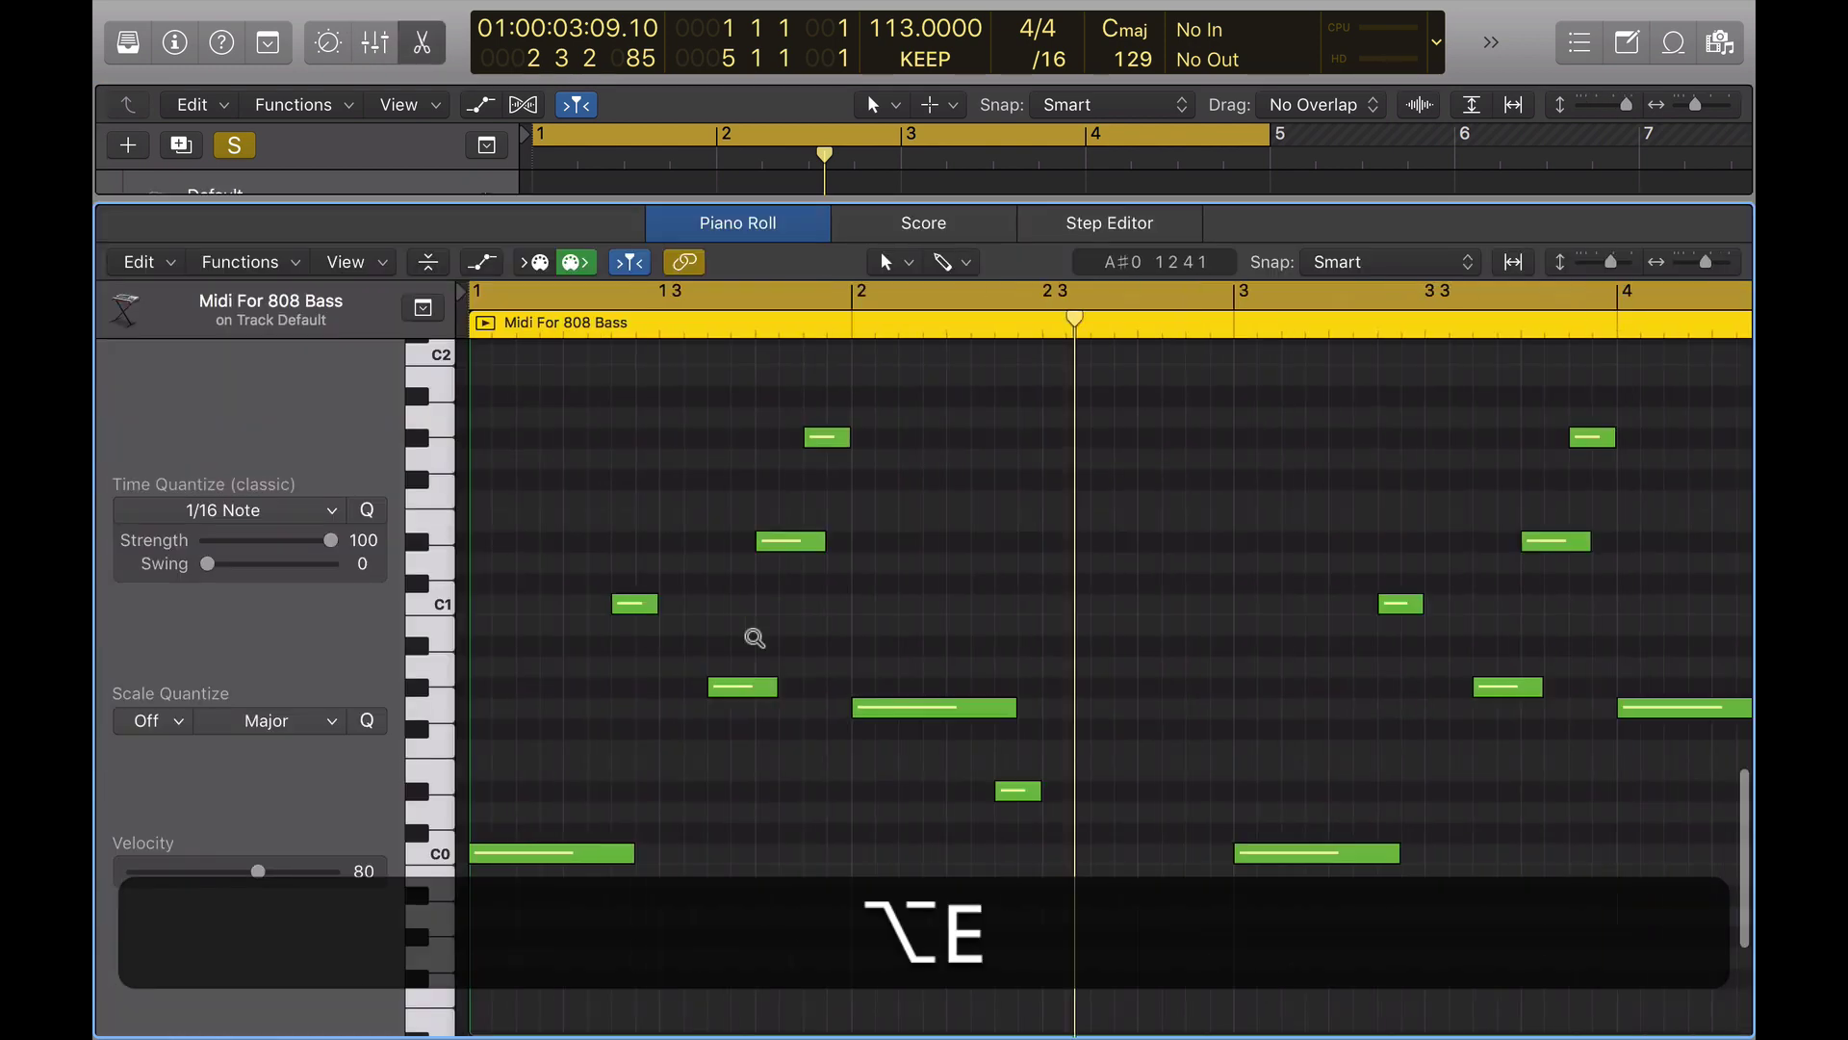
{"action": "key", "text": "alt+x"}
{"action": "key", "text": "x"}
{"action": "key", "text": "x"}
Unmute and re-solo the Alchemy 808 Sample Demo track, then play from bar 1
{"action": "key", "text": "s"}
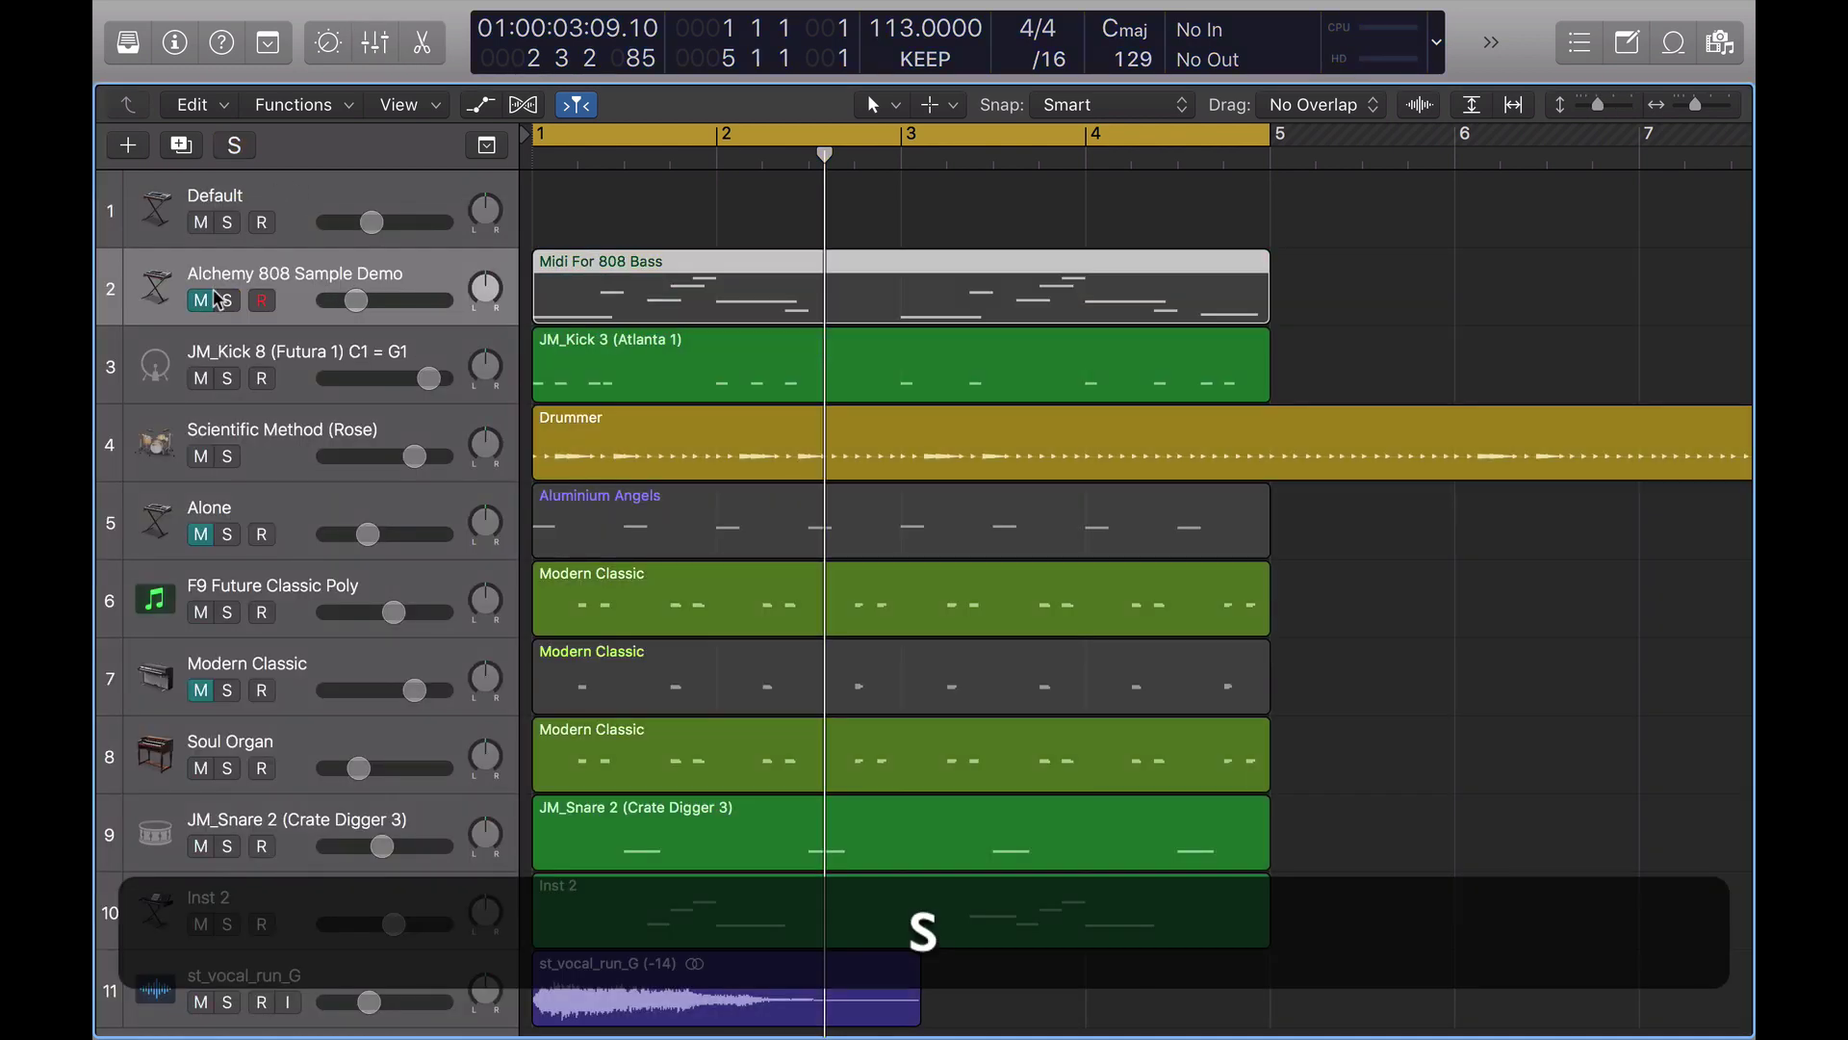
{"action": "left_click", "coordinate": [212, 300]}
{"action": "key", "text": "s"}
{"action": "key", "text": "space"}
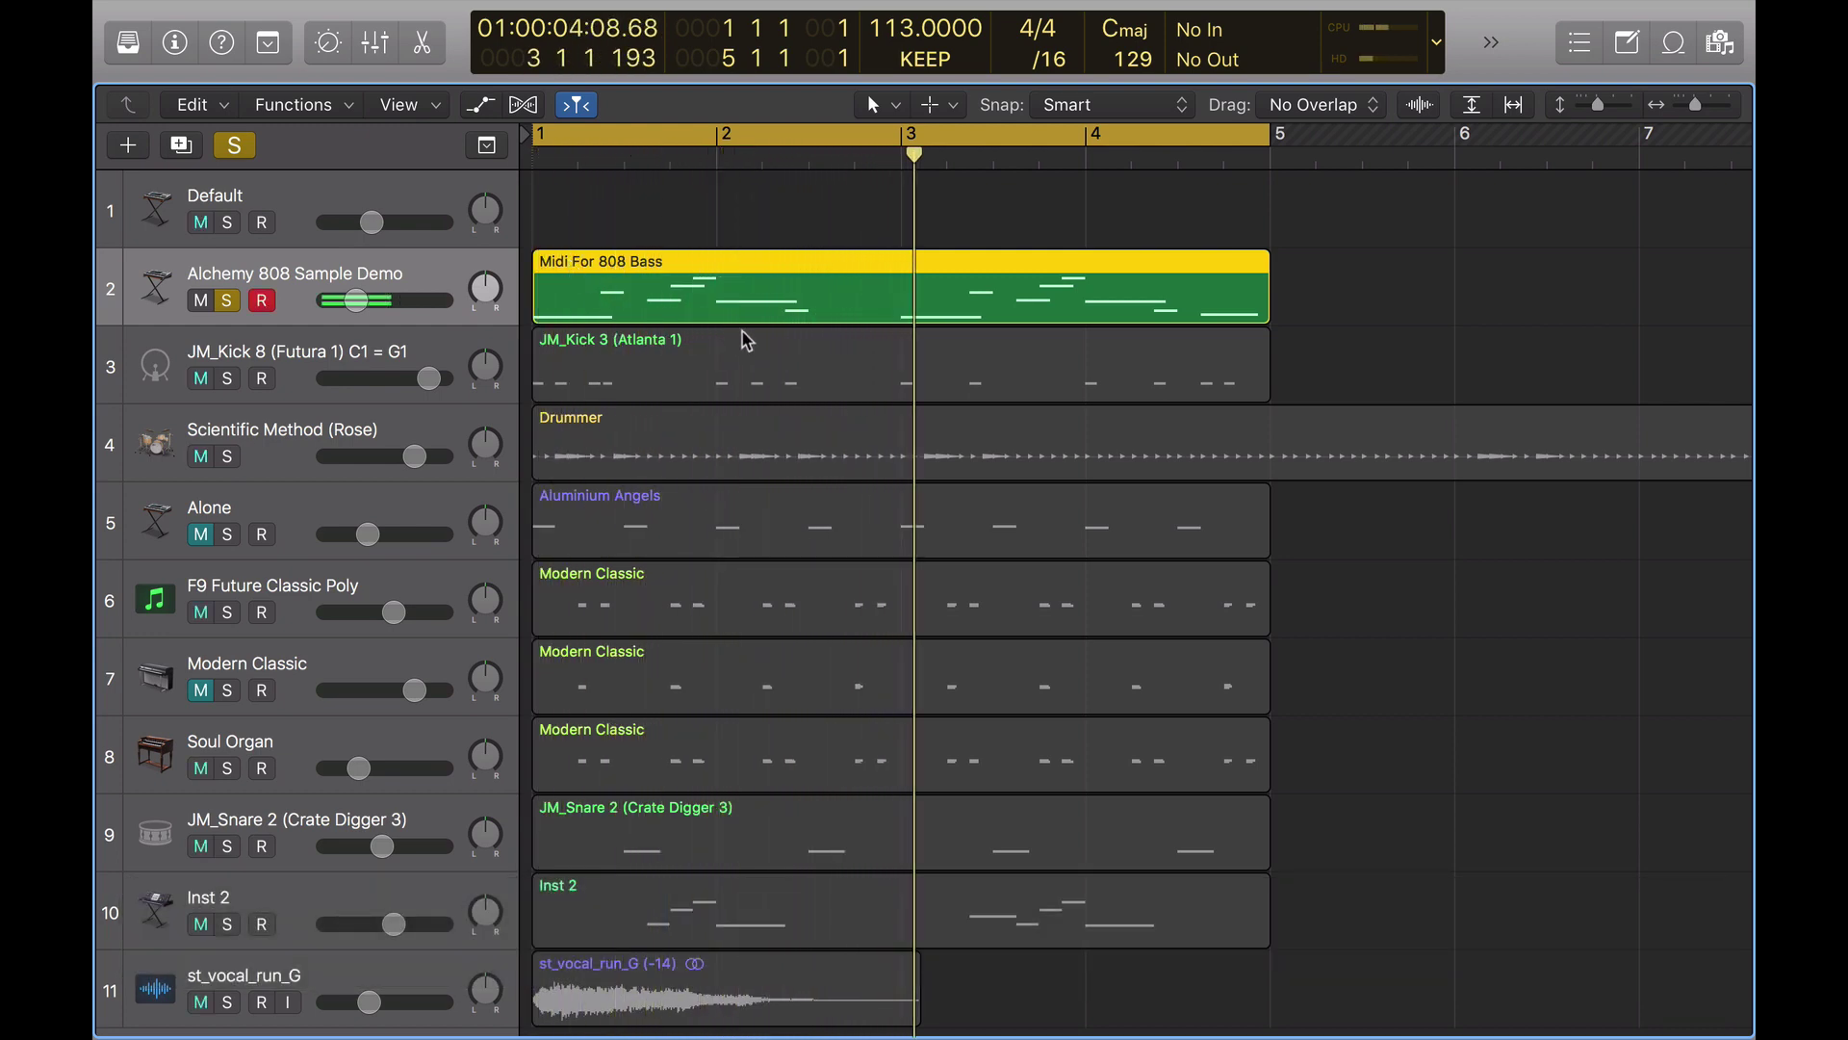
Check the Midi For 808 Bass region in the Piano Roll and turn solo off
{"action": "key", "text": "e"}
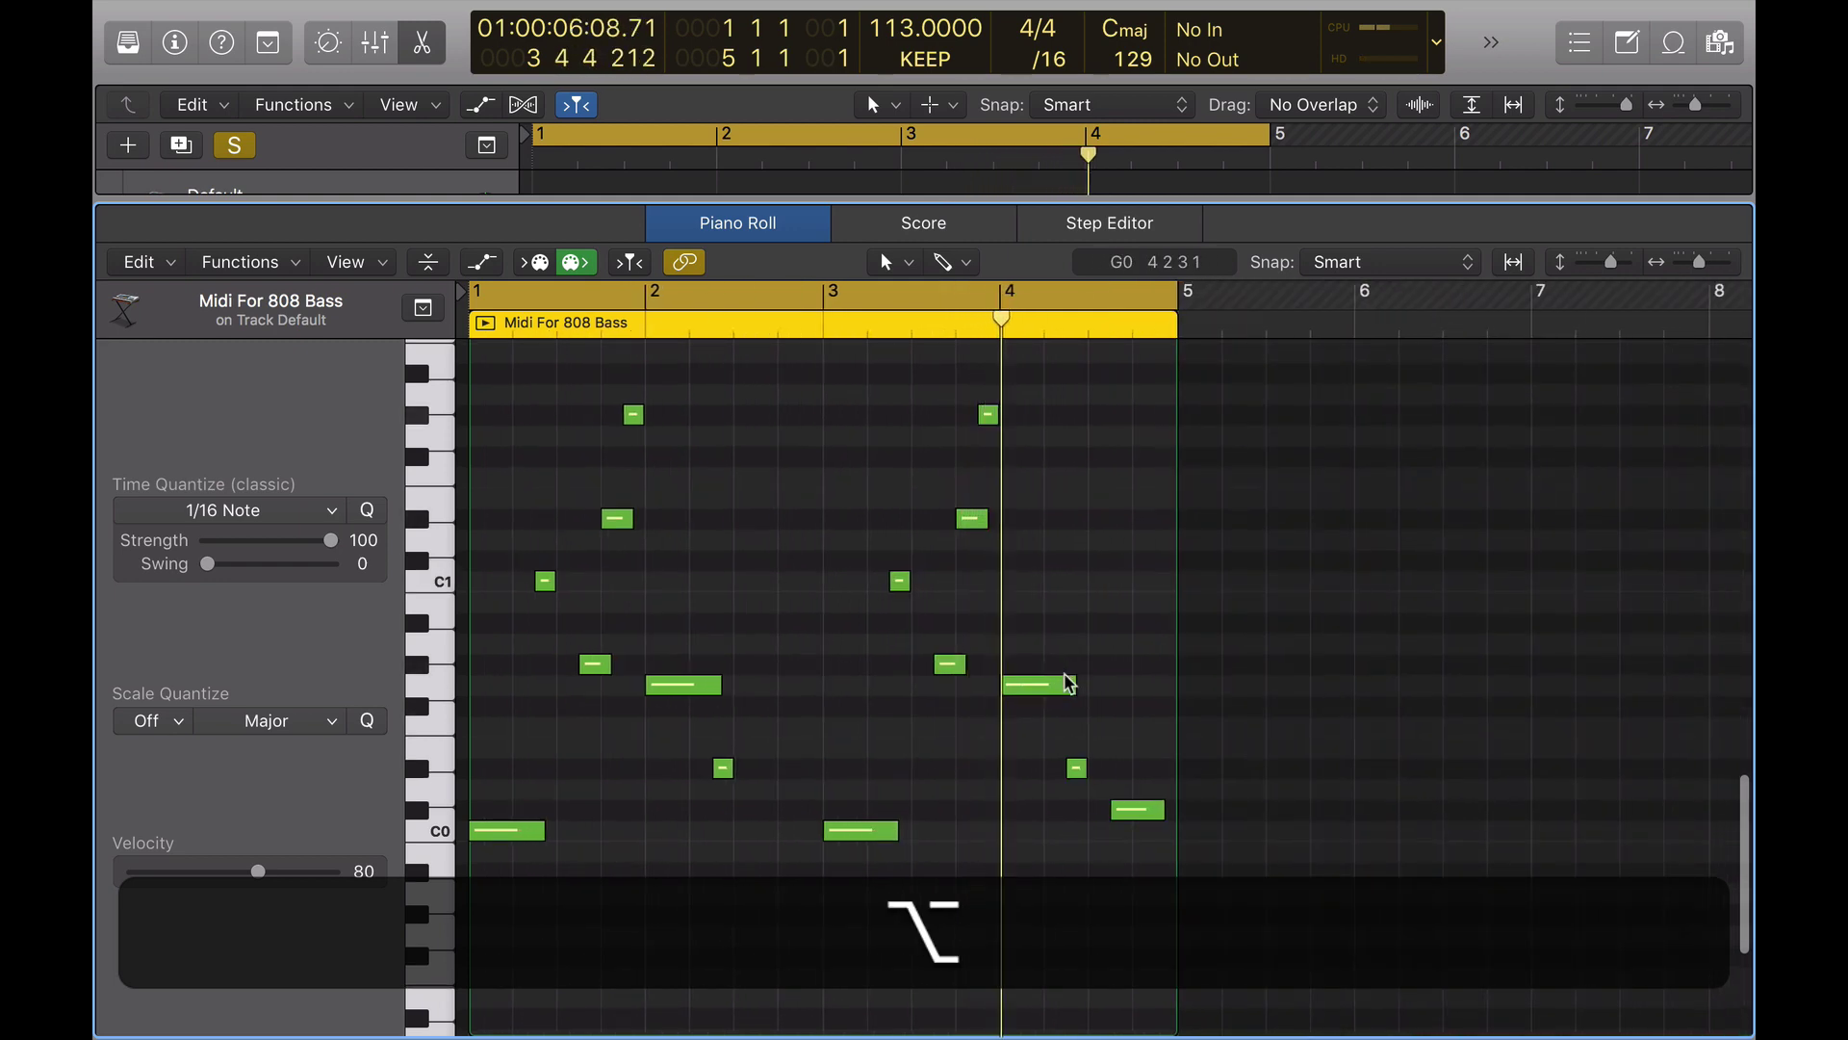
{"action": "key", "text": "s"}
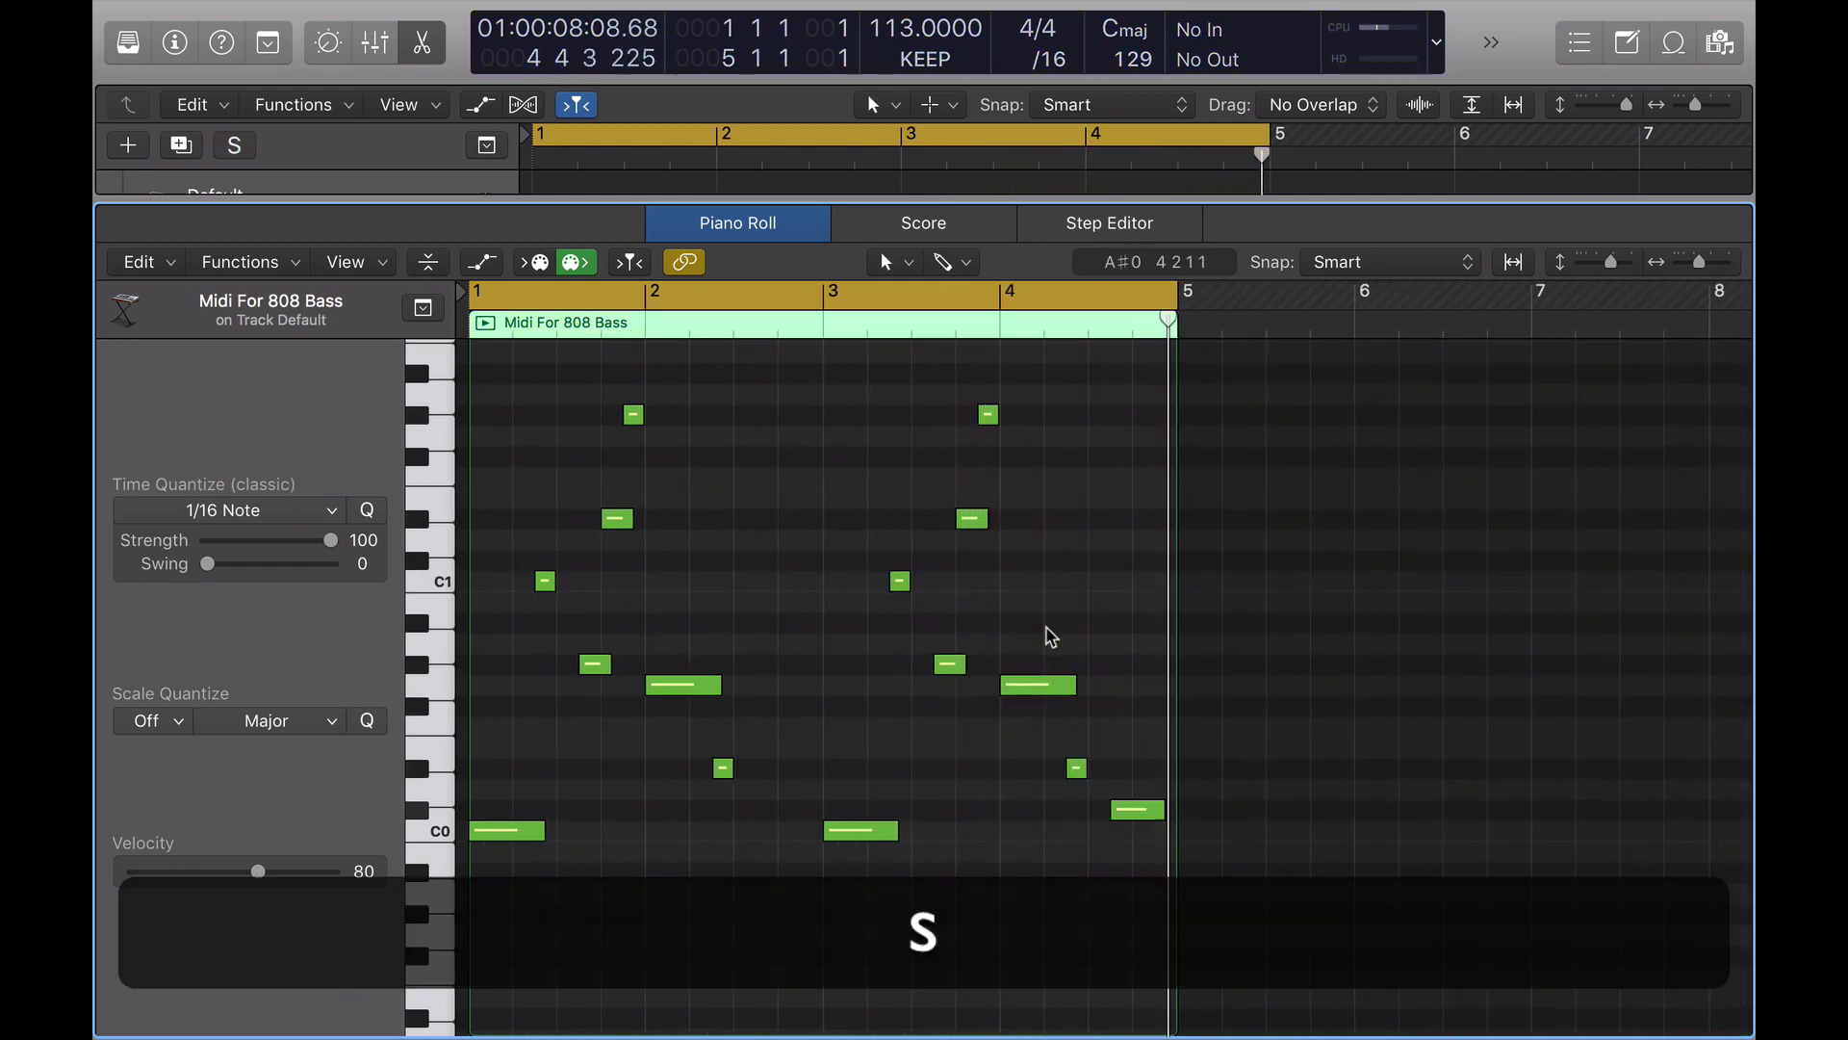
{"action": "scroll", "coordinate": [820, 638], "scroll_direction": "up", "scroll_amount": 5}
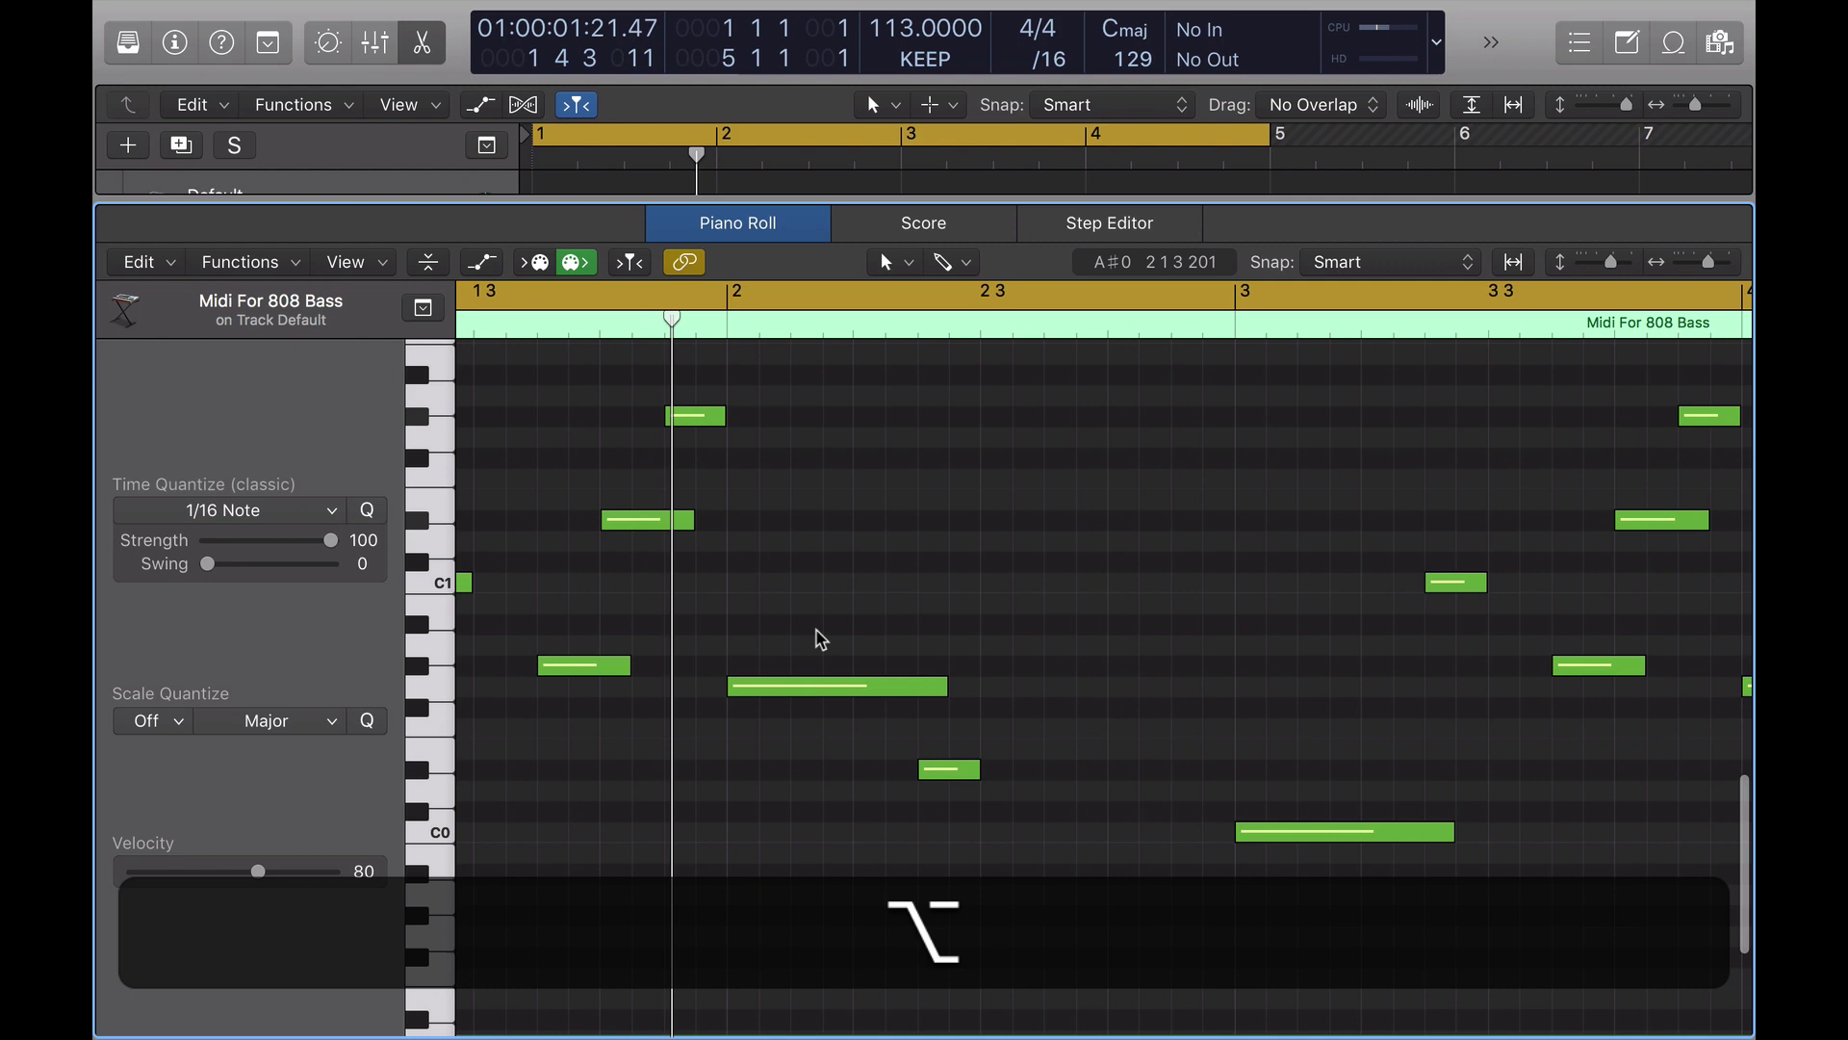
{"action": "key", "text": "x"}
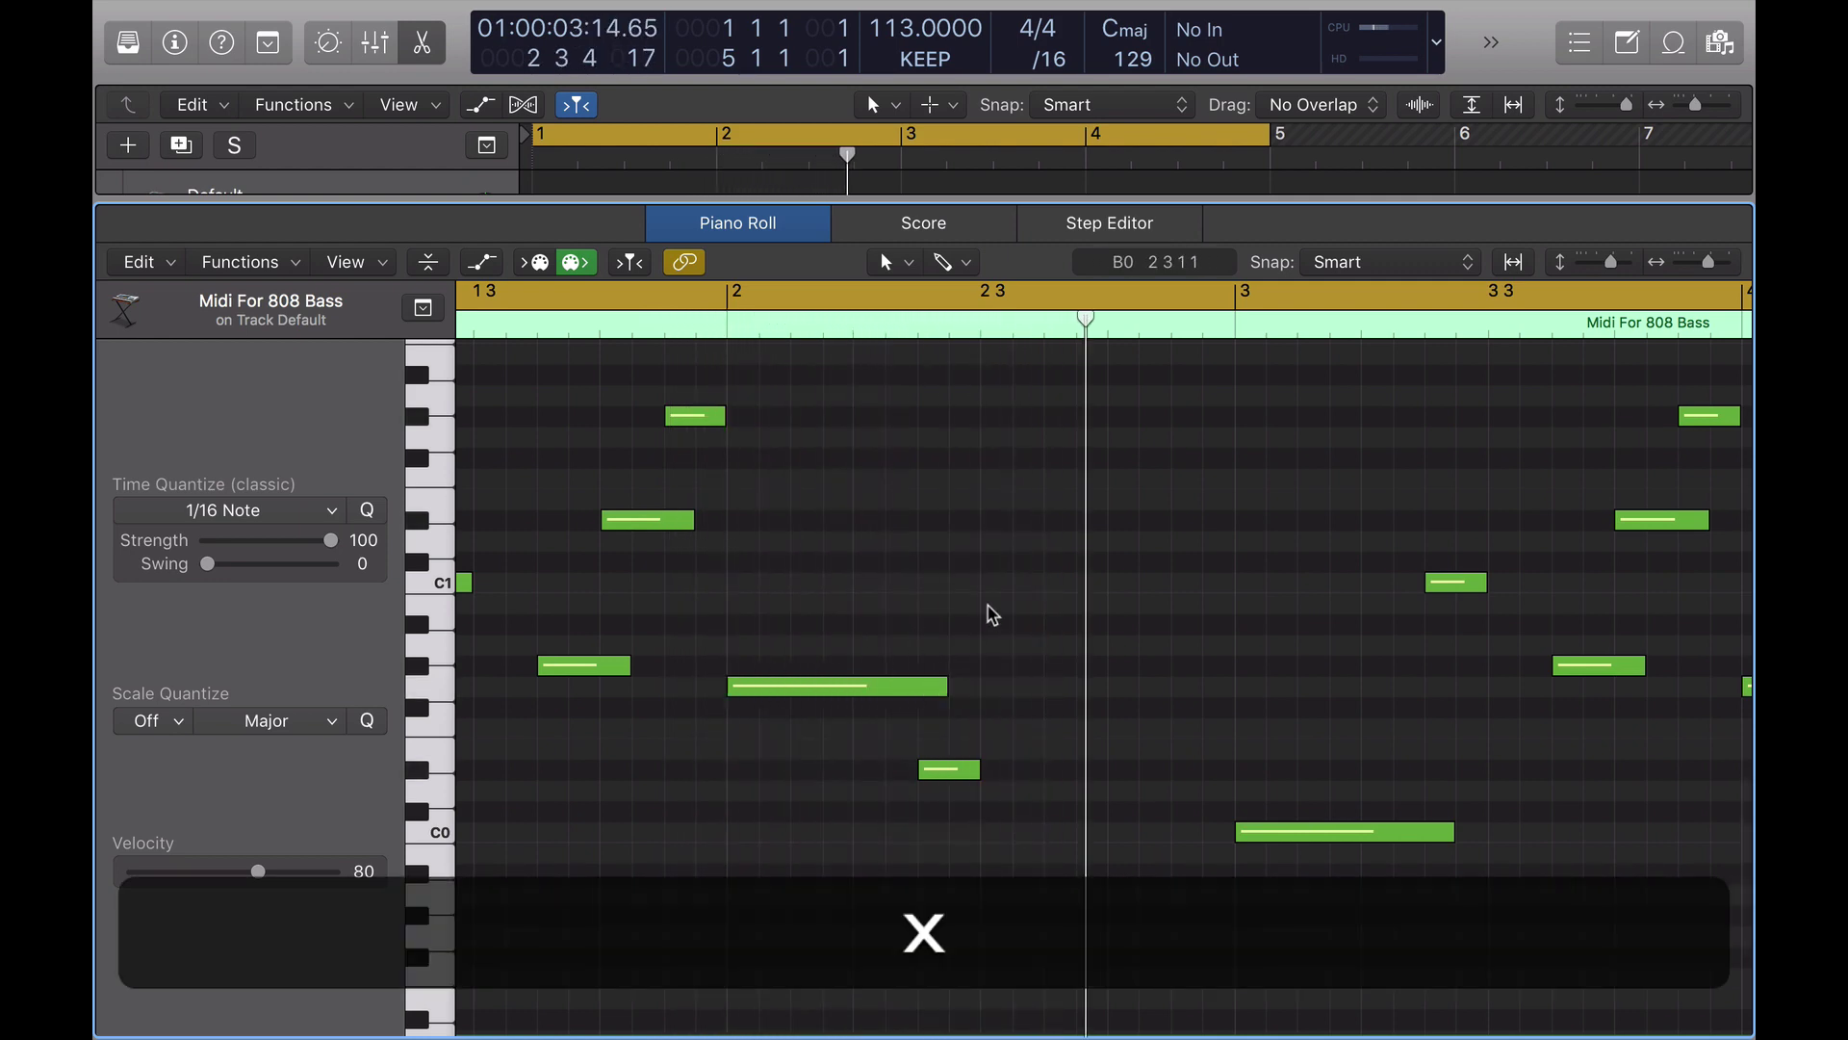
Delete the empty Default track and stop playback at the start
{"action": "left_click", "coordinate": [401, 188]}
{"action": "key", "text": "BackSpace"}
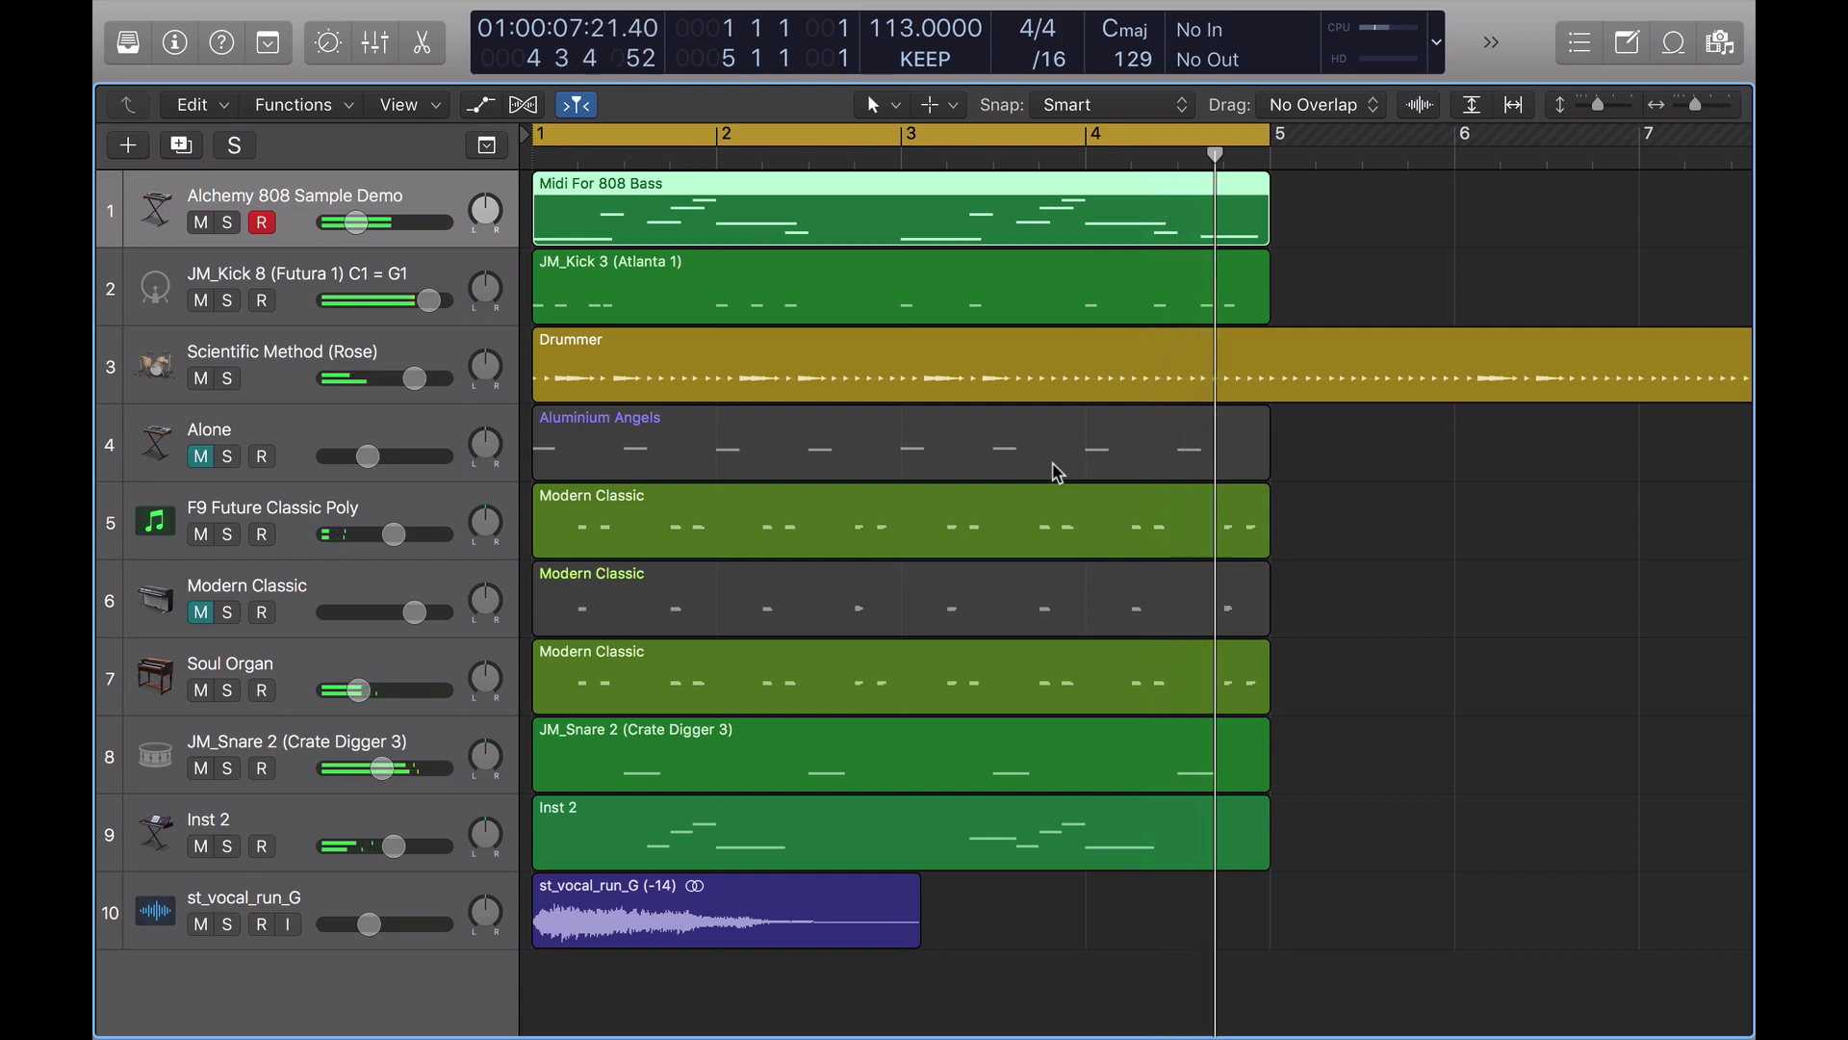
{"action": "key", "text": "space"}
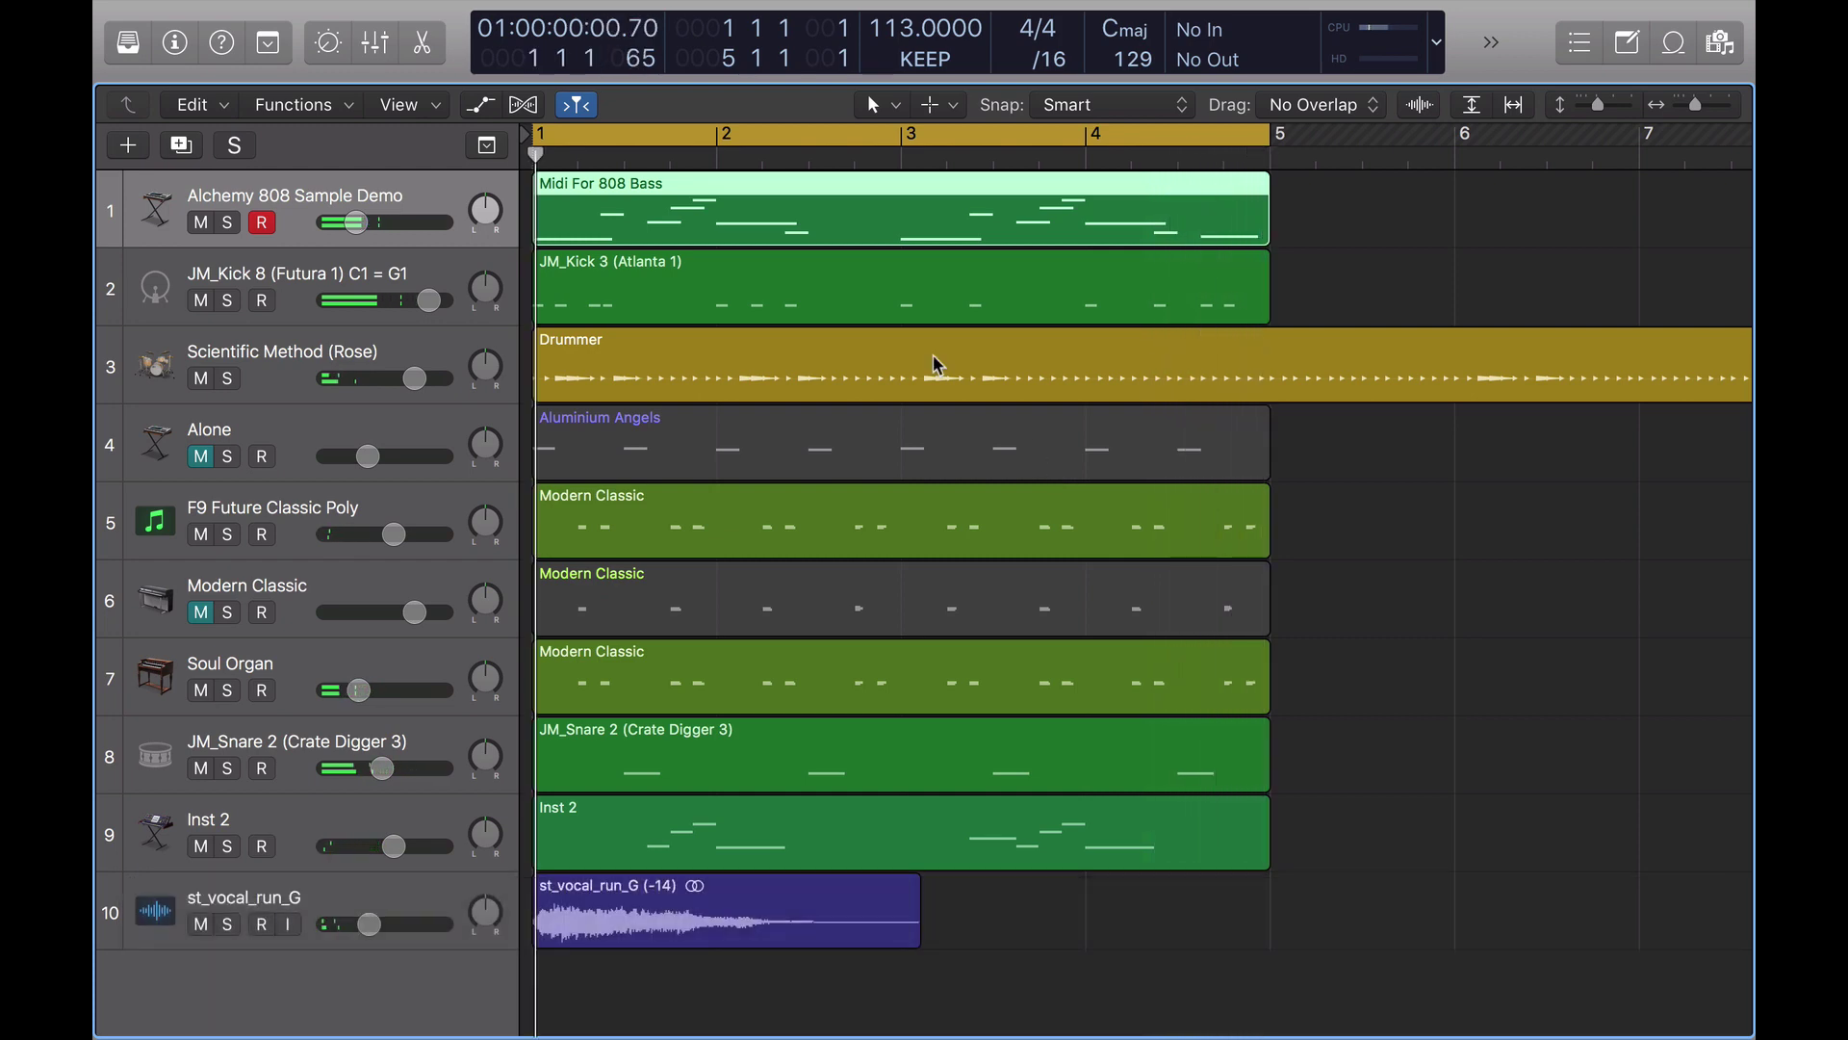
Create a new software instrument track Inst 10 at the top and load Alchemy on it
{"action": "key", "text": "alt+super+s"}
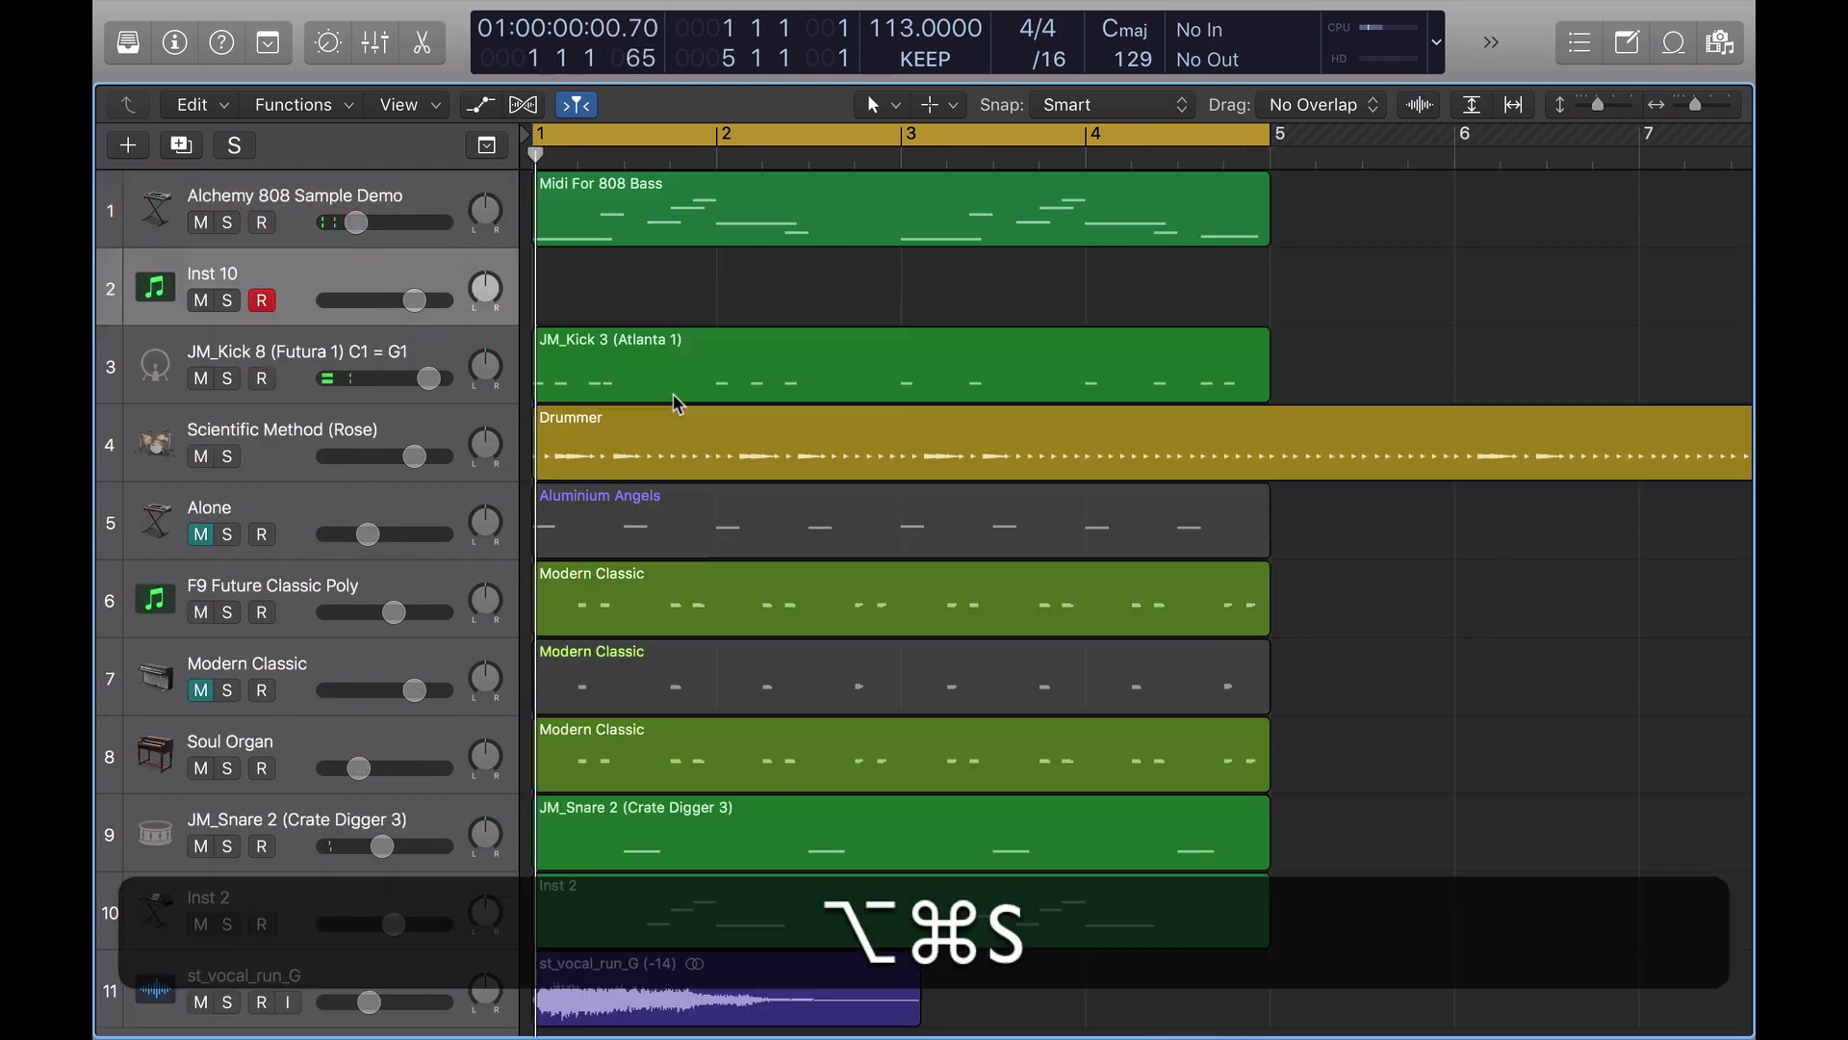
{"action": "left_click_drag", "start_coordinate": [315, 281], "coordinate": [309, 133]}
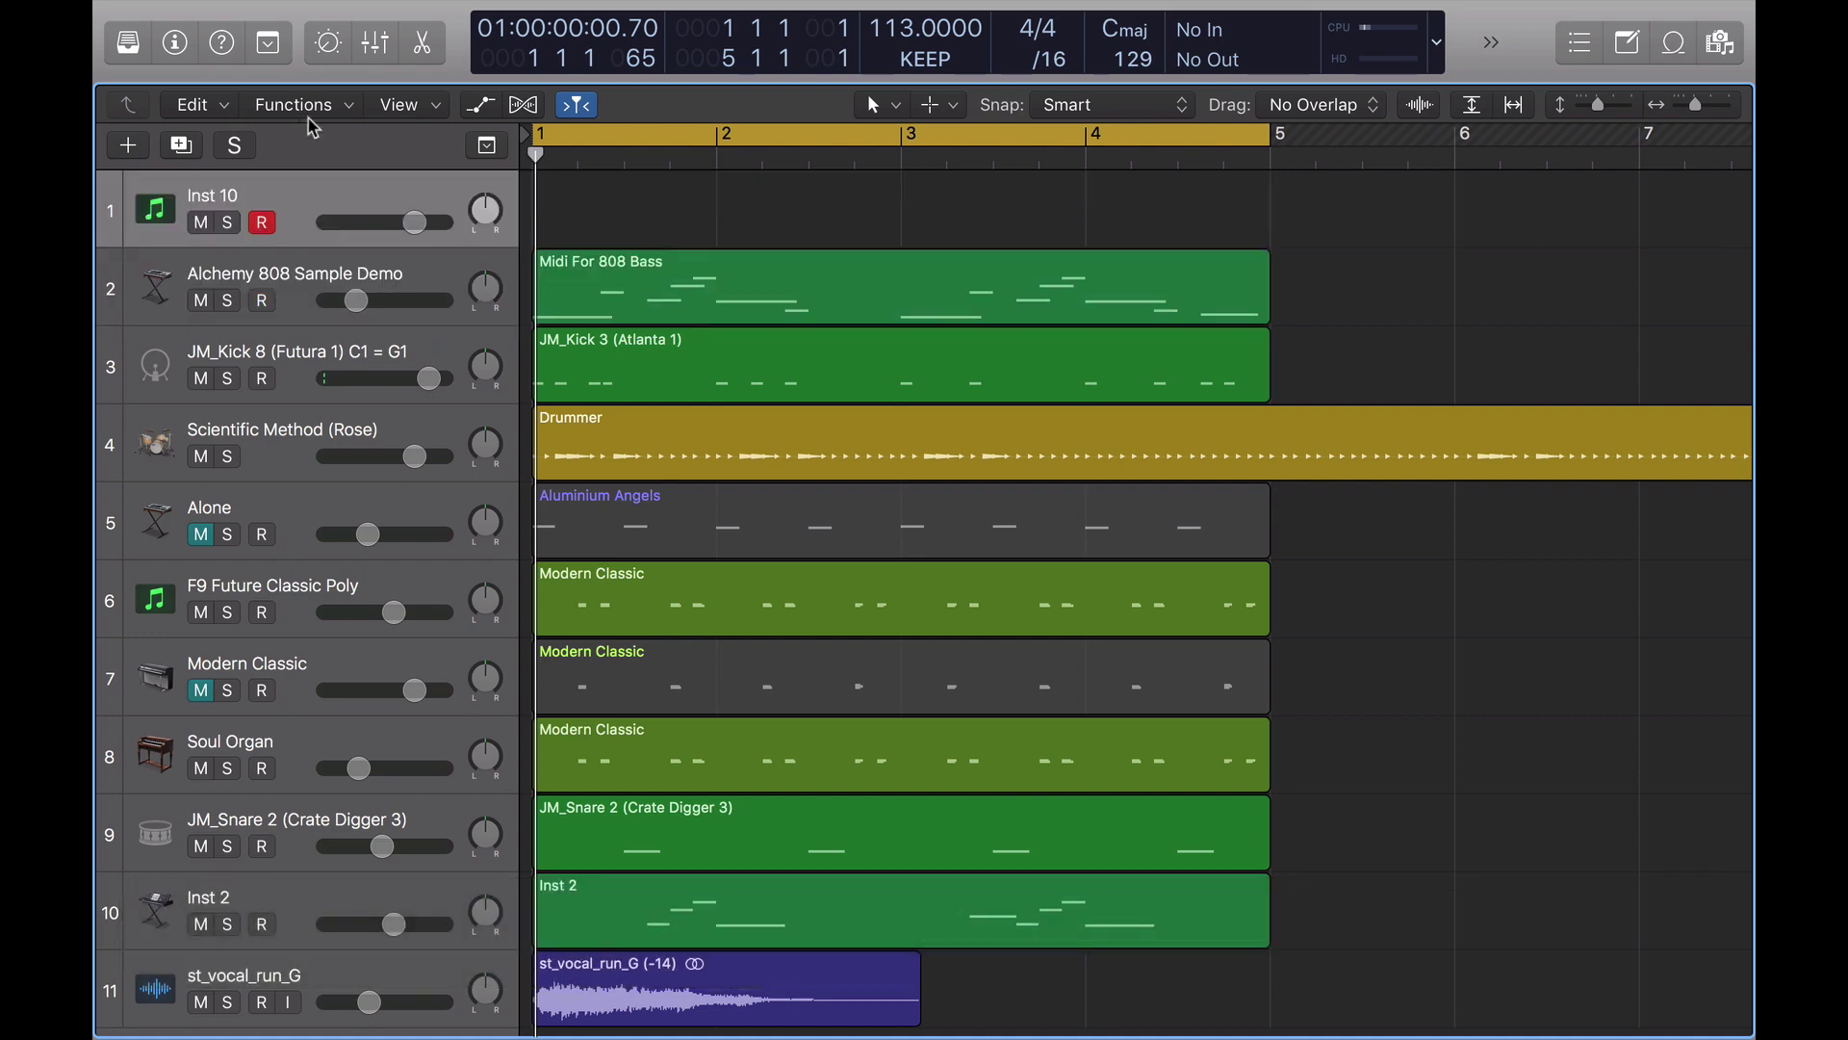
{"action": "left_click", "coordinate": [332, 274]}
{"action": "left_click", "coordinate": [301, 183]}
{"action": "key", "text": "x"}
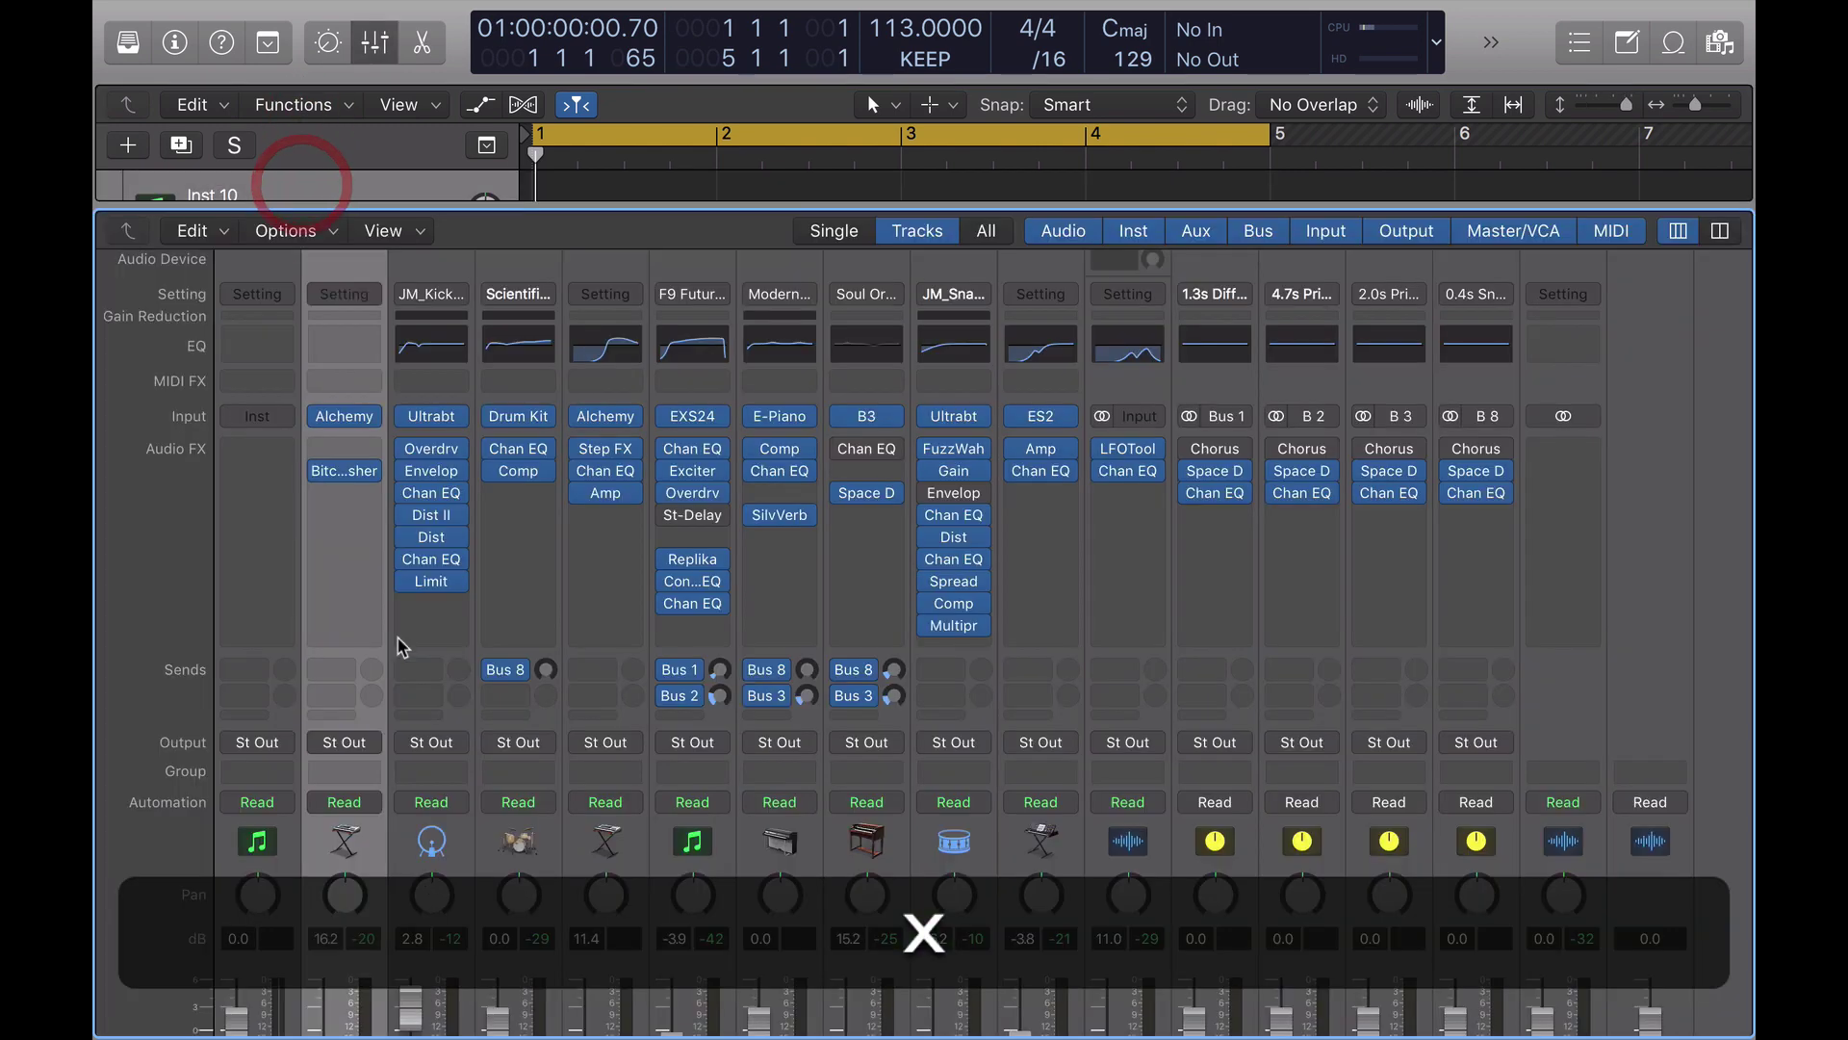
{"action": "left_click", "coordinate": [310, 416]}
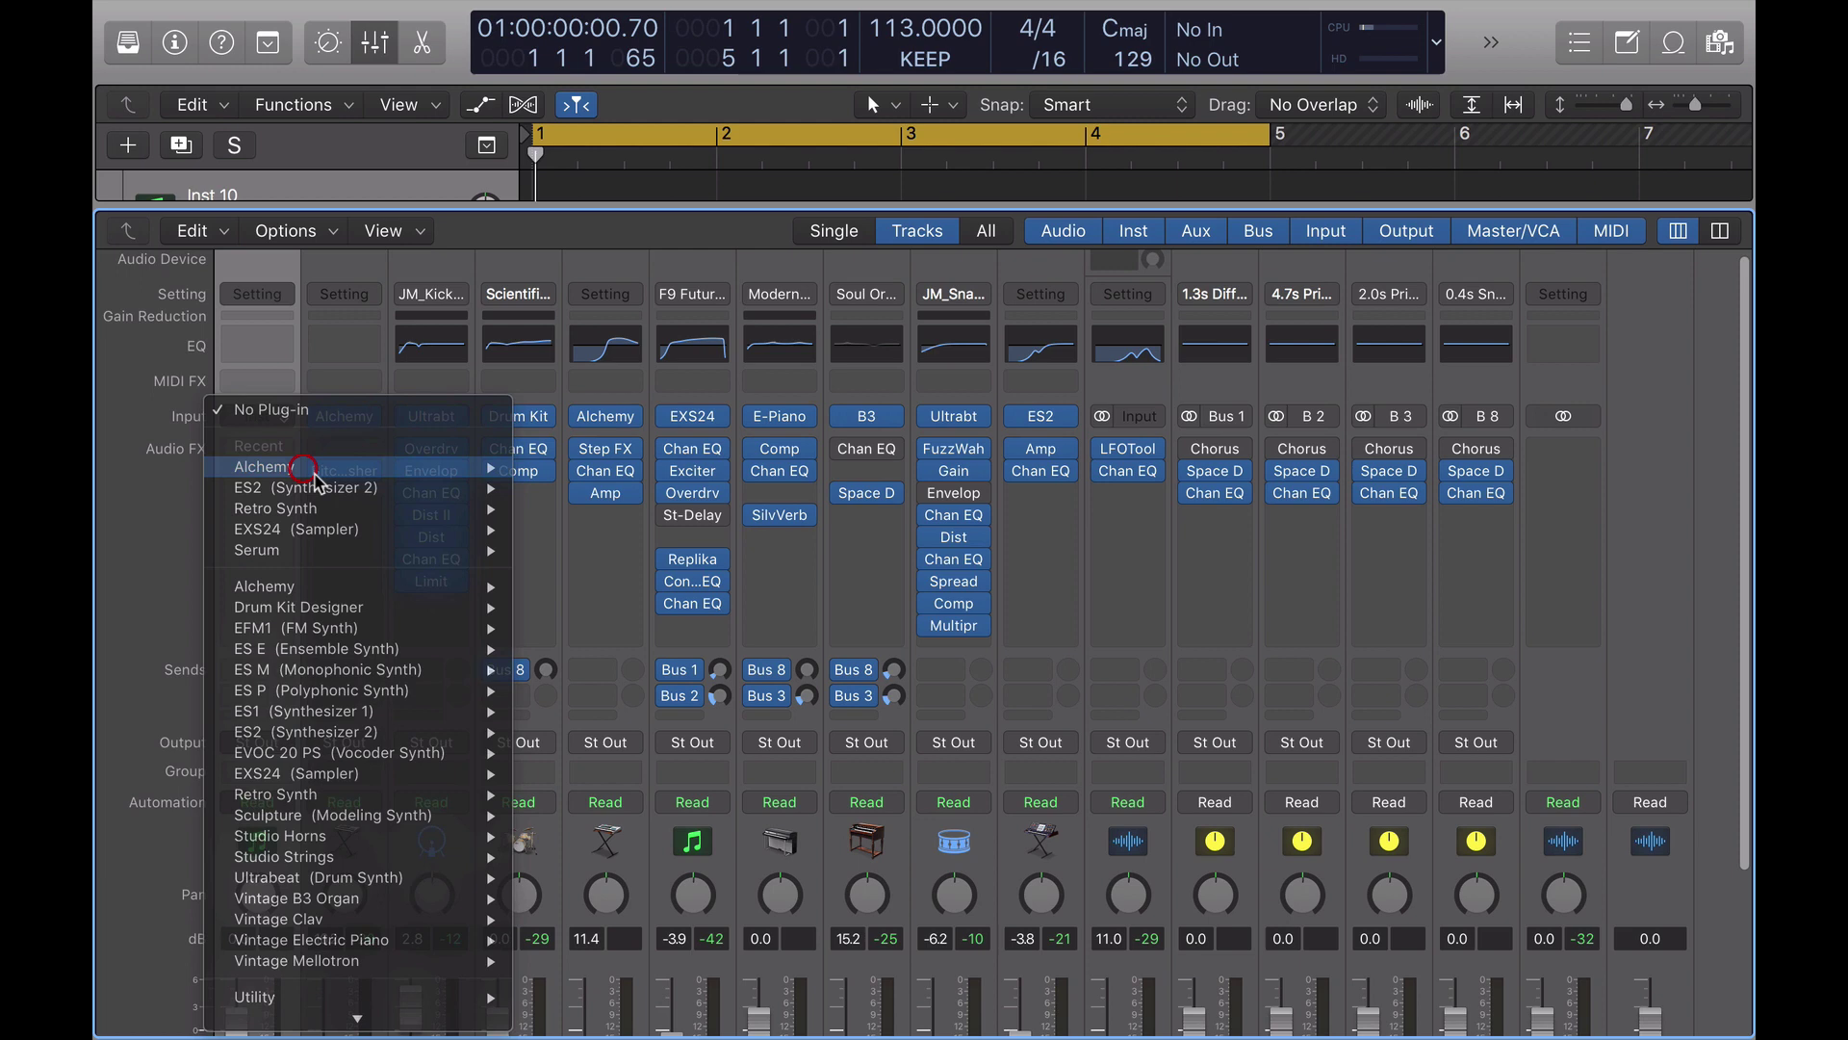
{"action": "left_click", "coordinate": [563, 473]}
{"action": "key", "text": "x"}
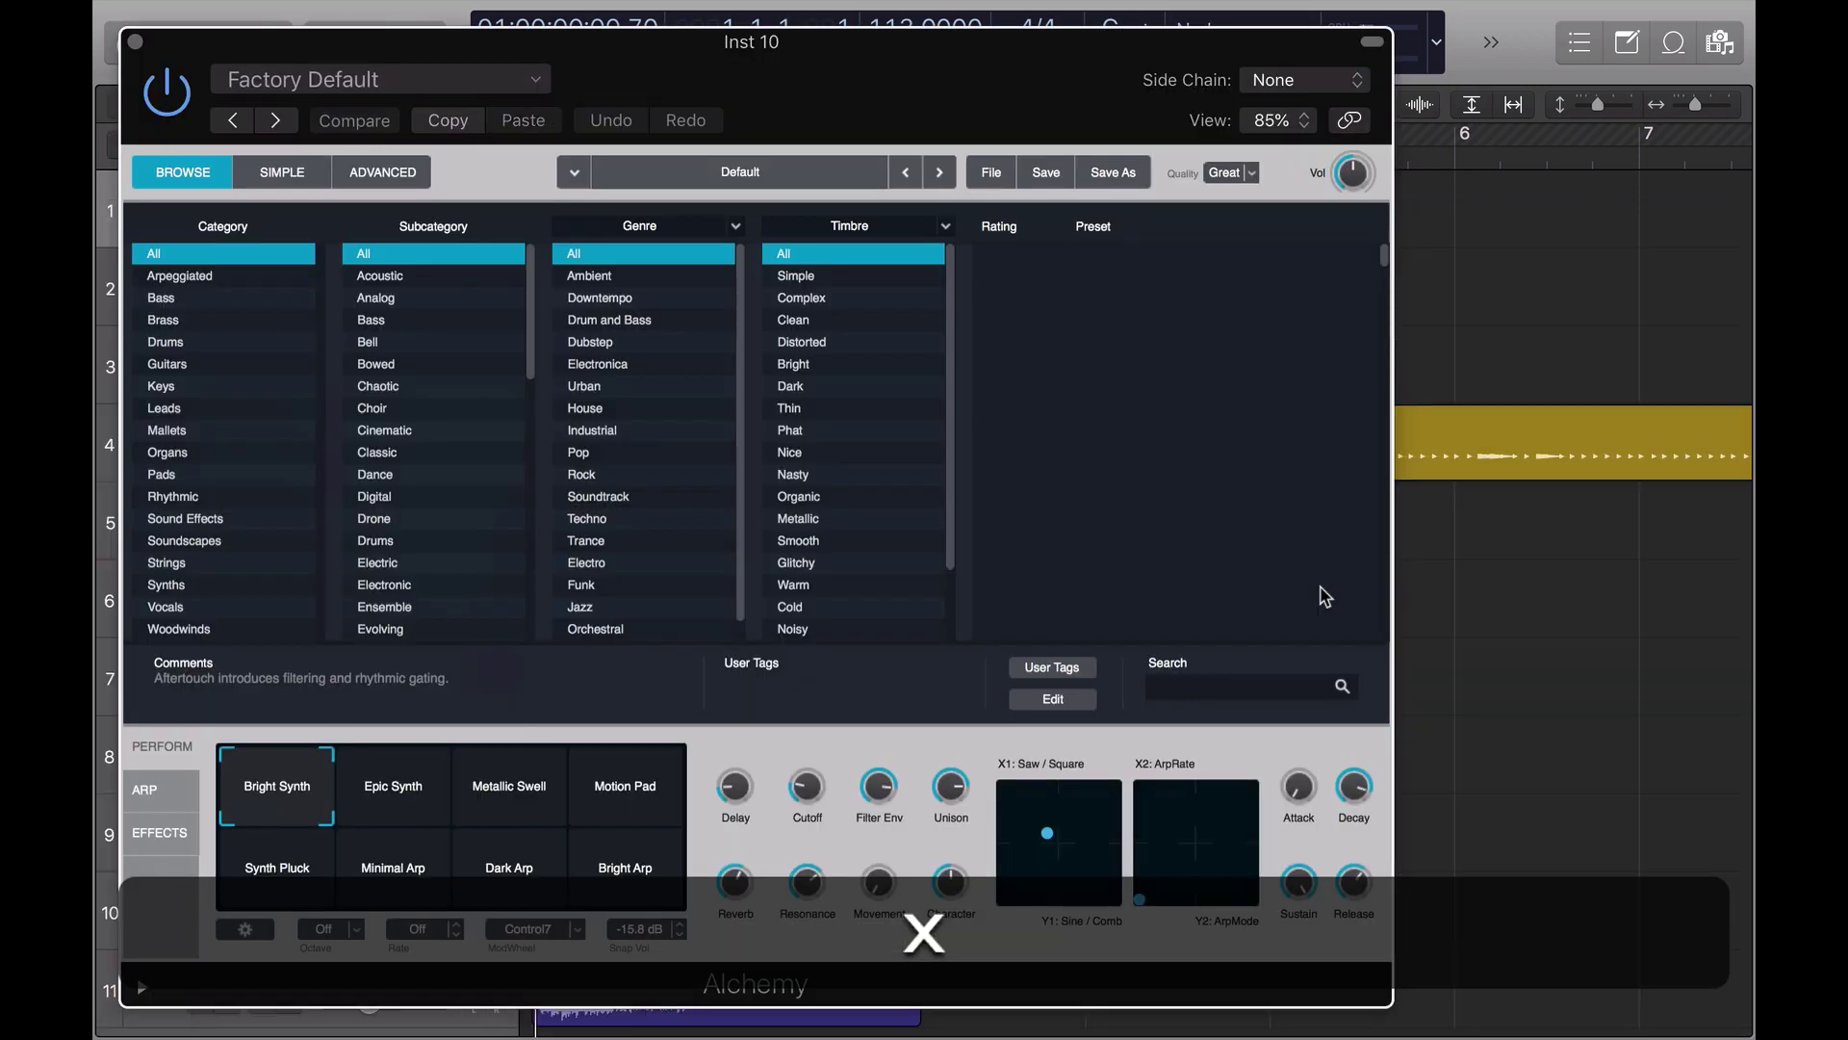
Reset Alchemy to its blank Default preset via File > Initialize Preset in the advanced view
{"action": "left_click", "coordinate": [395, 169]}
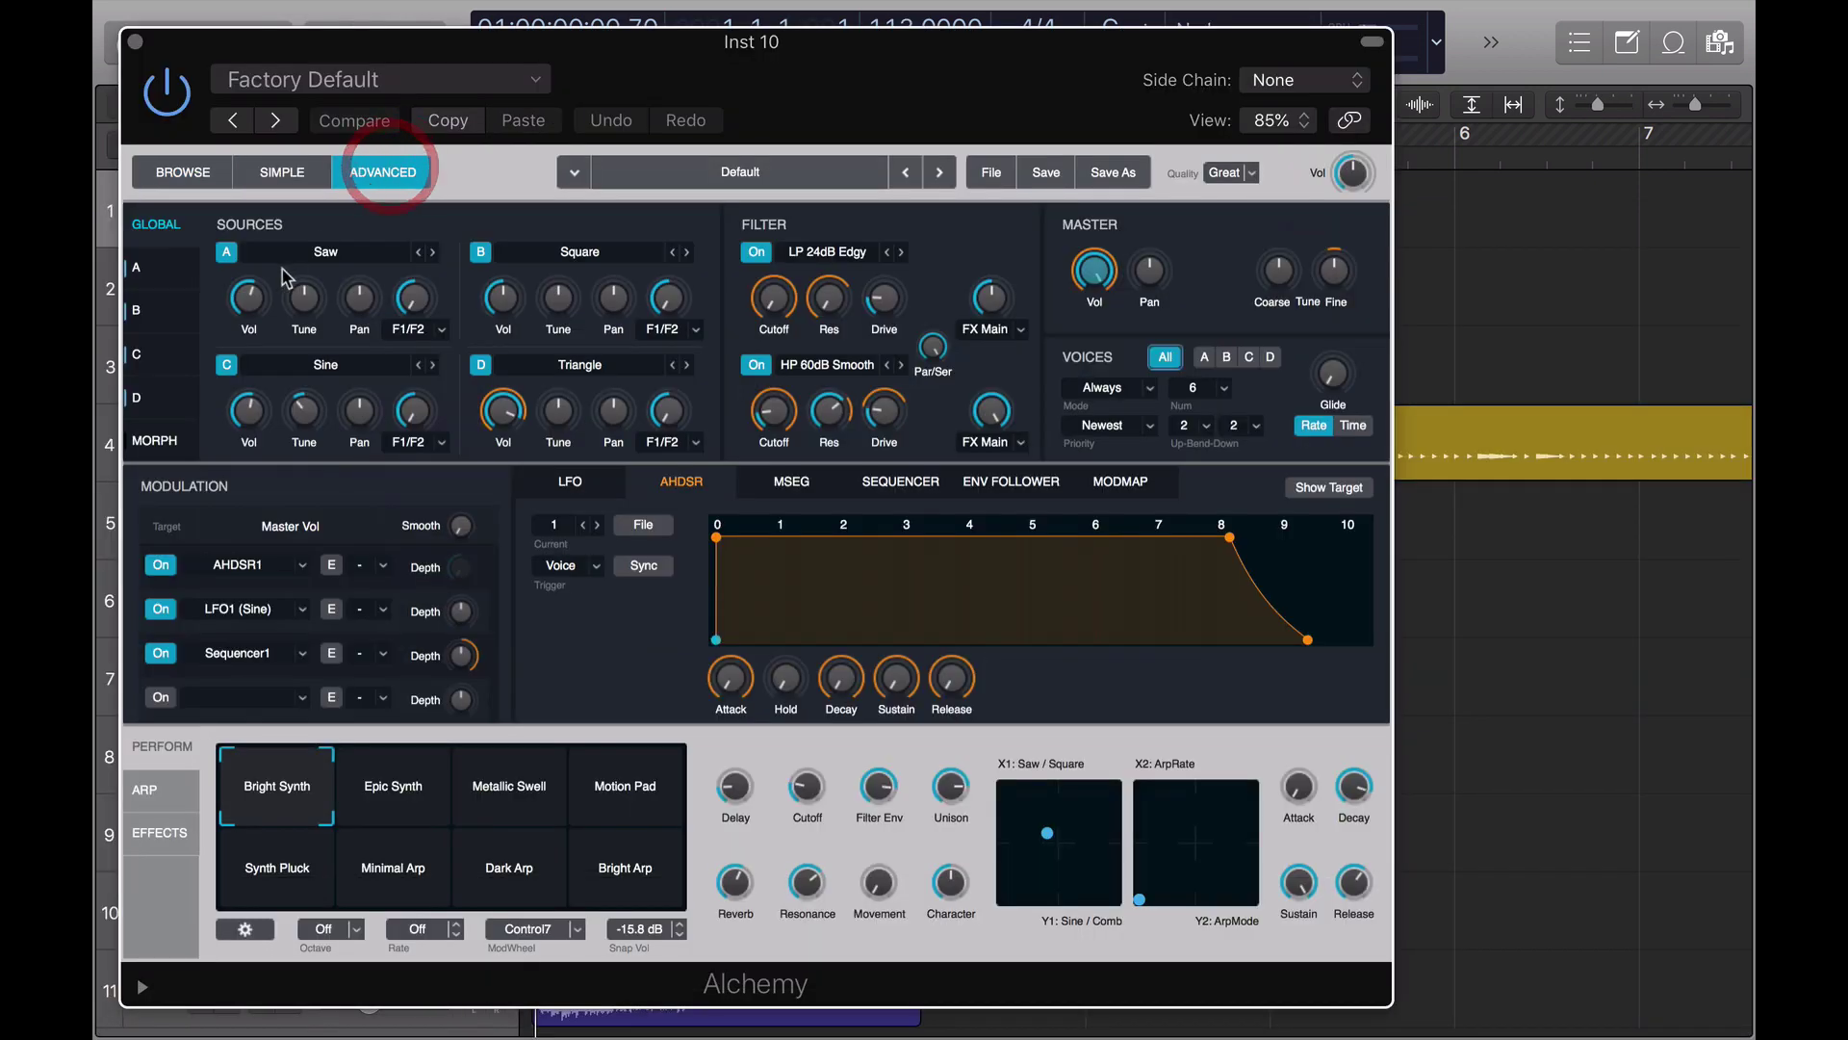
{"action": "left_click", "coordinate": [358, 179]}
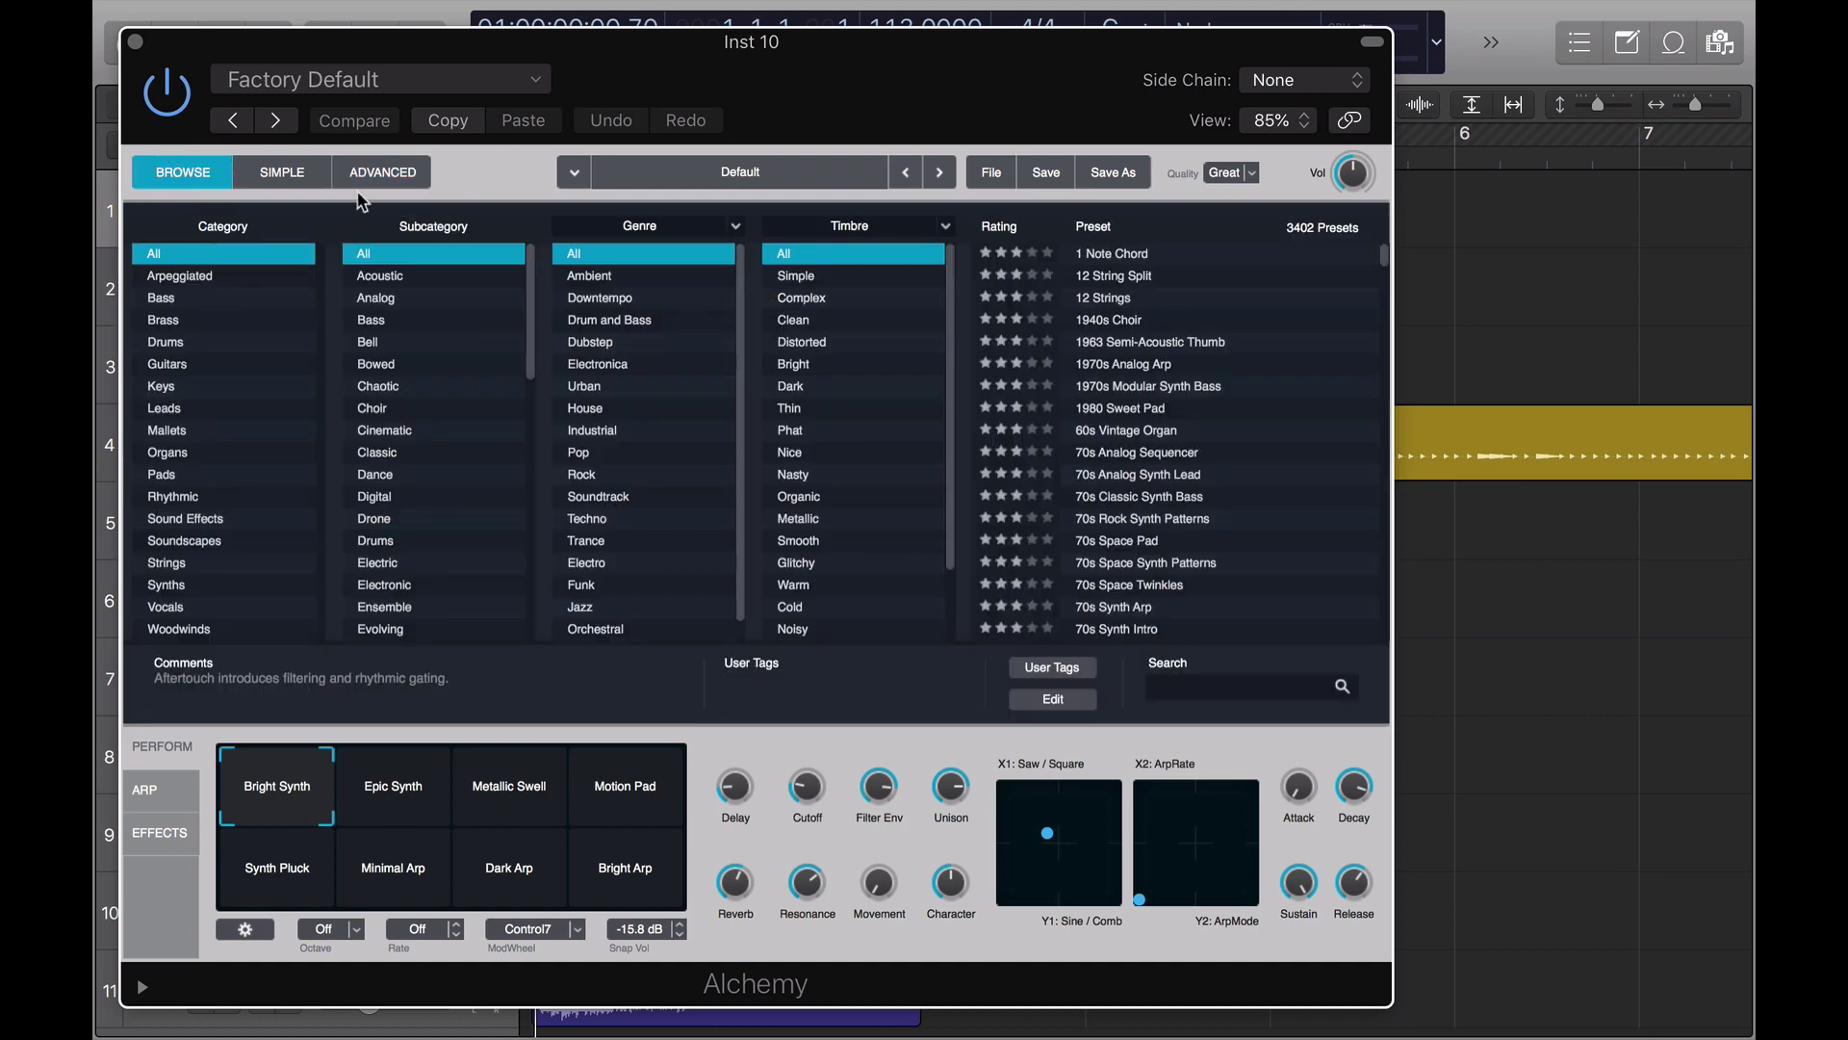
{"action": "left_click", "coordinate": [362, 181]}
{"action": "left_click", "coordinate": [992, 173]}
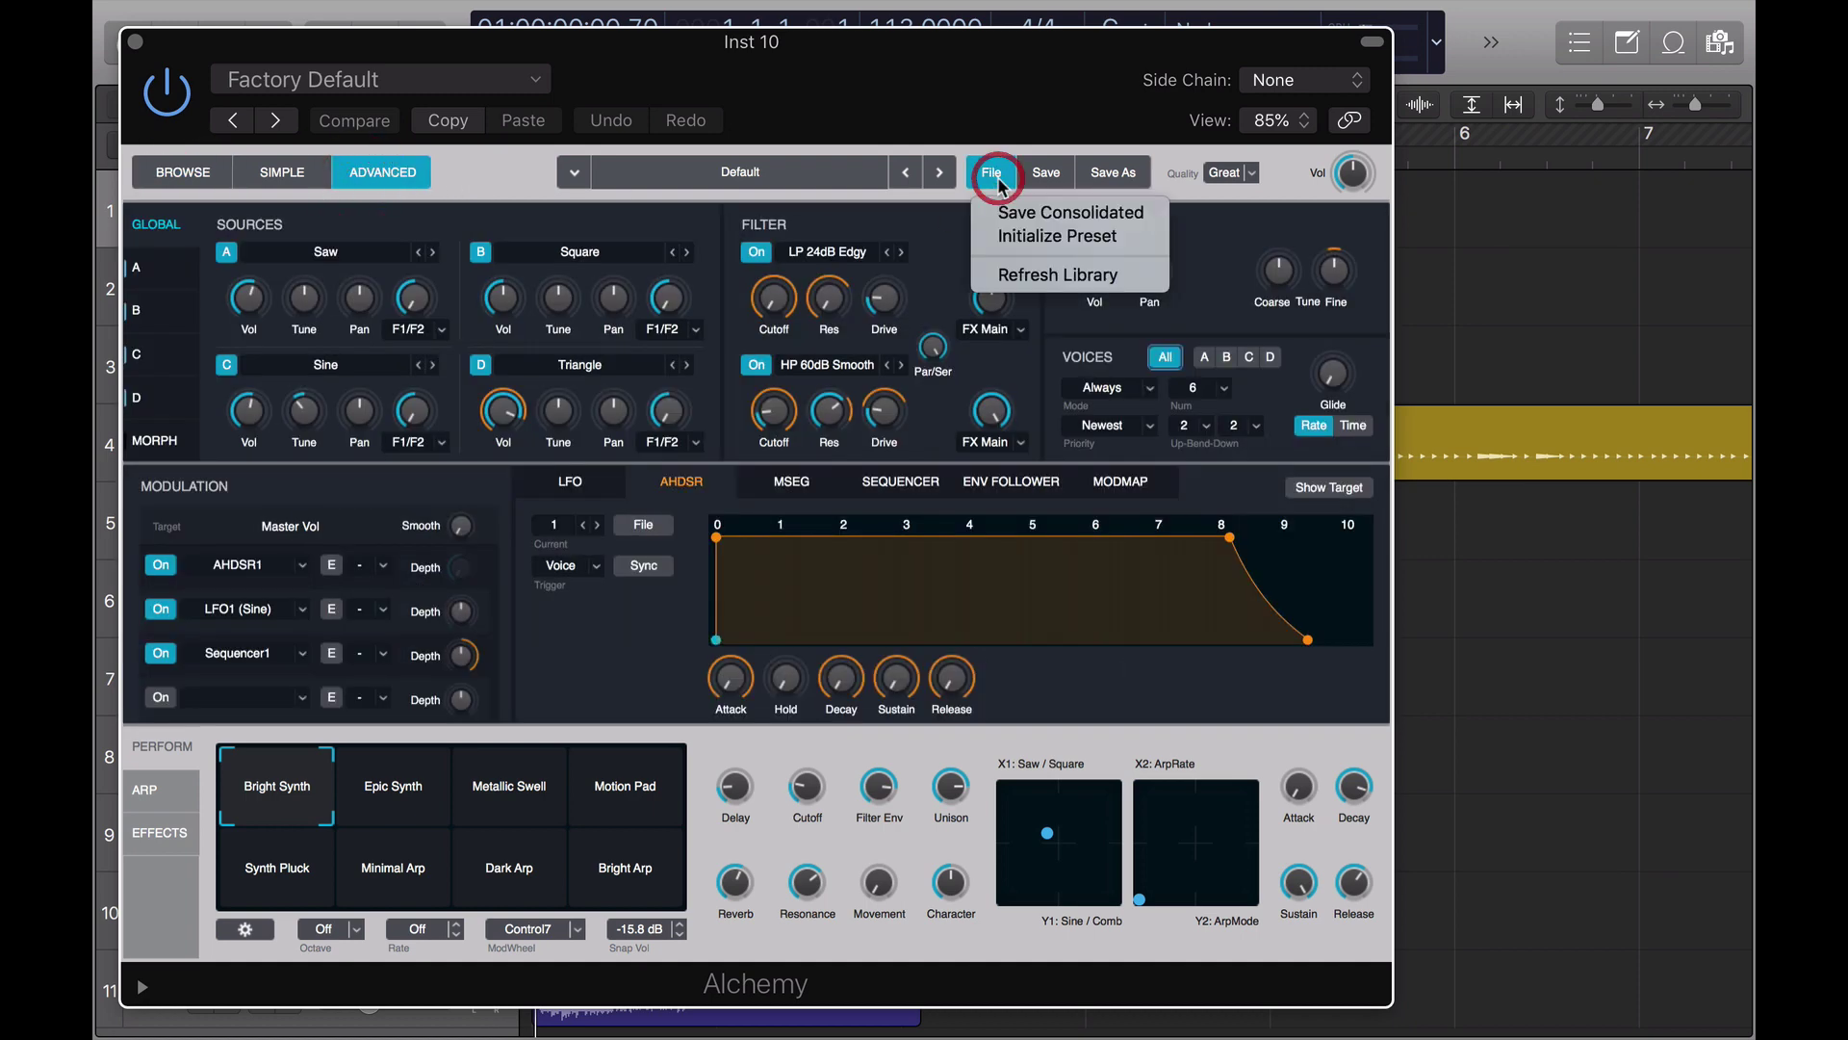
{"action": "left_click", "coordinate": [1009, 238]}
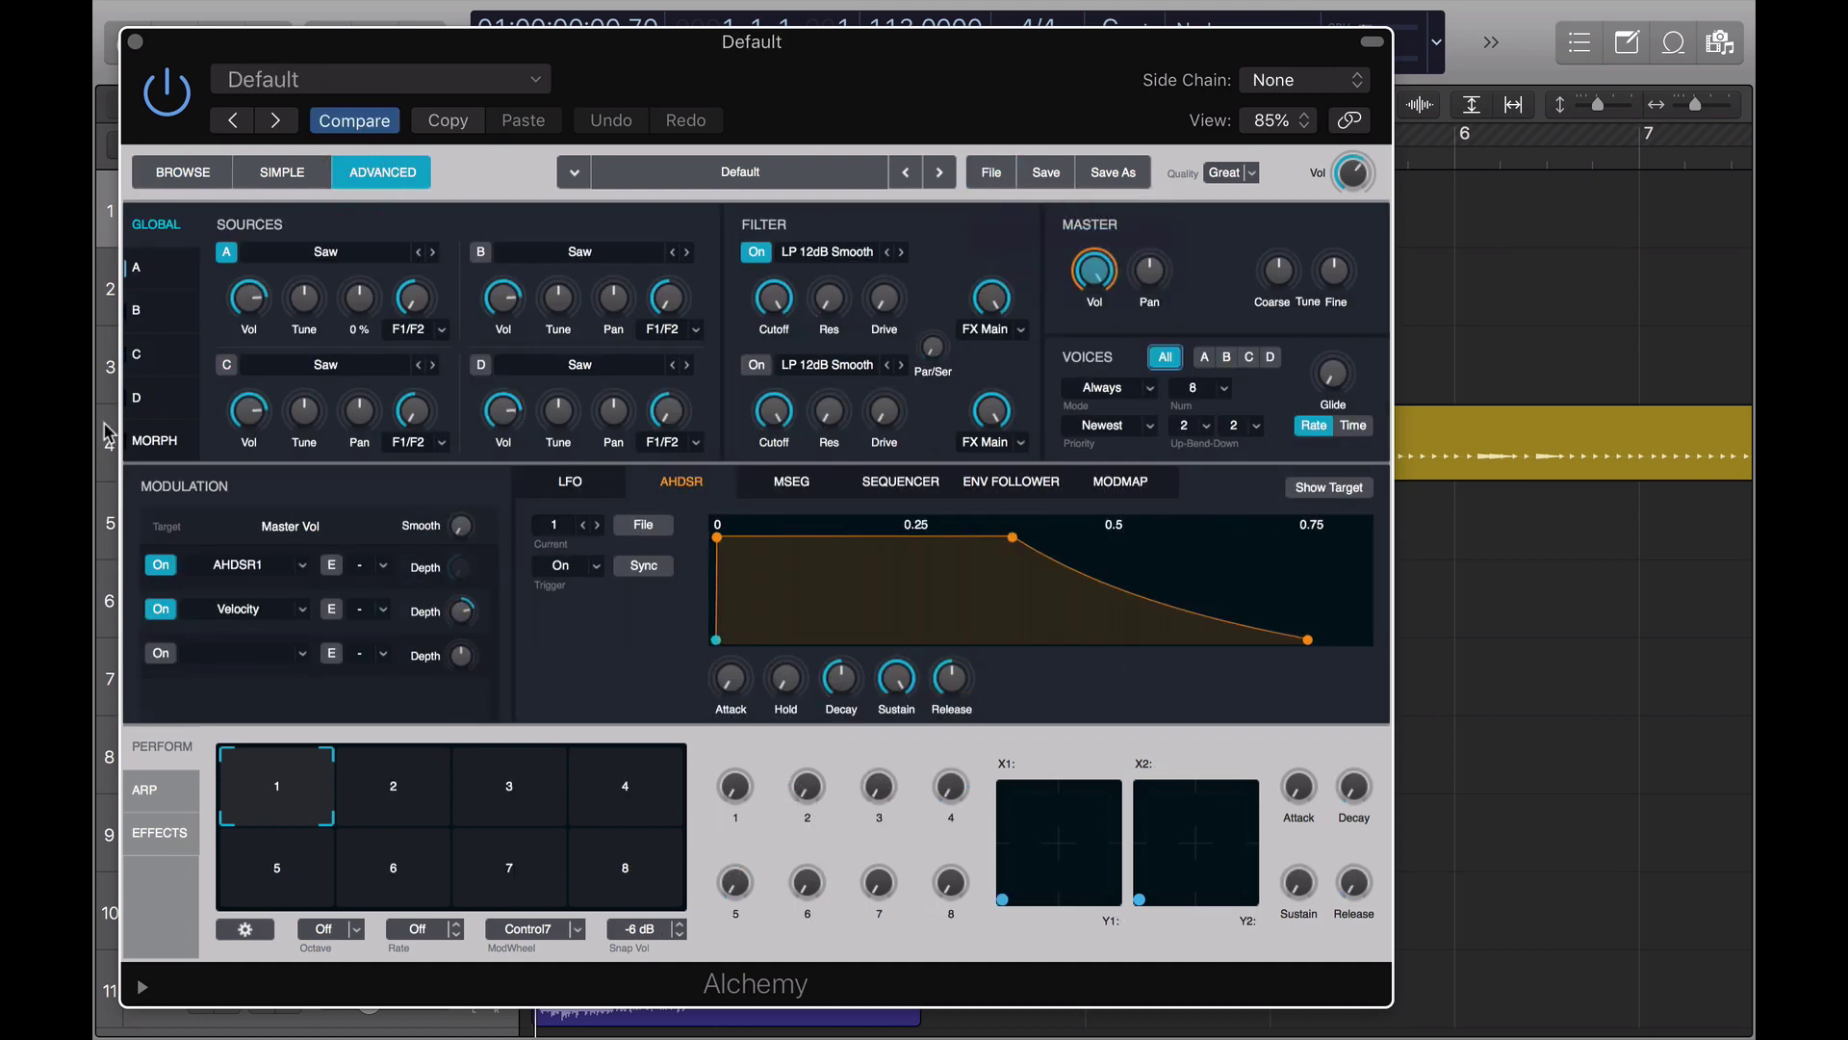
Choose Import Audio for source A and show the project's audio files list
{"action": "left_click", "coordinate": [332, 251]}
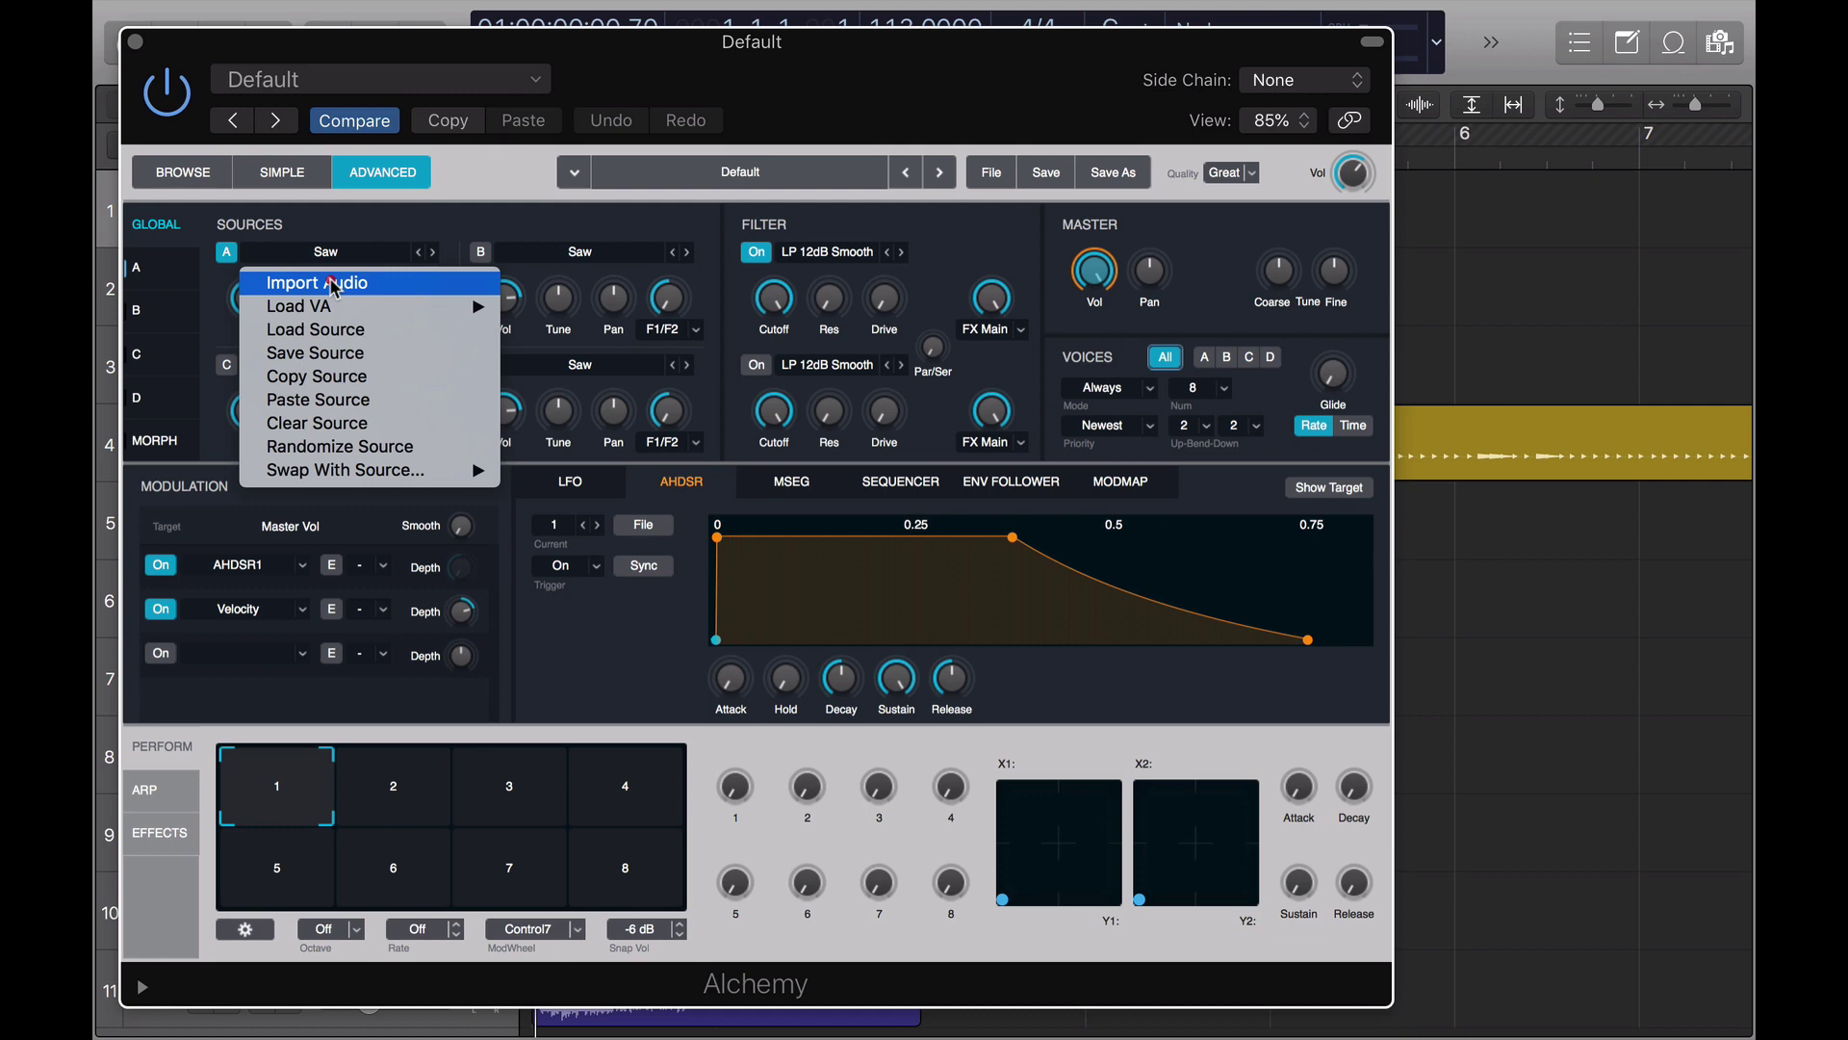
{"action": "left_click", "coordinate": [333, 287]}
{"action": "key", "text": "shift"}
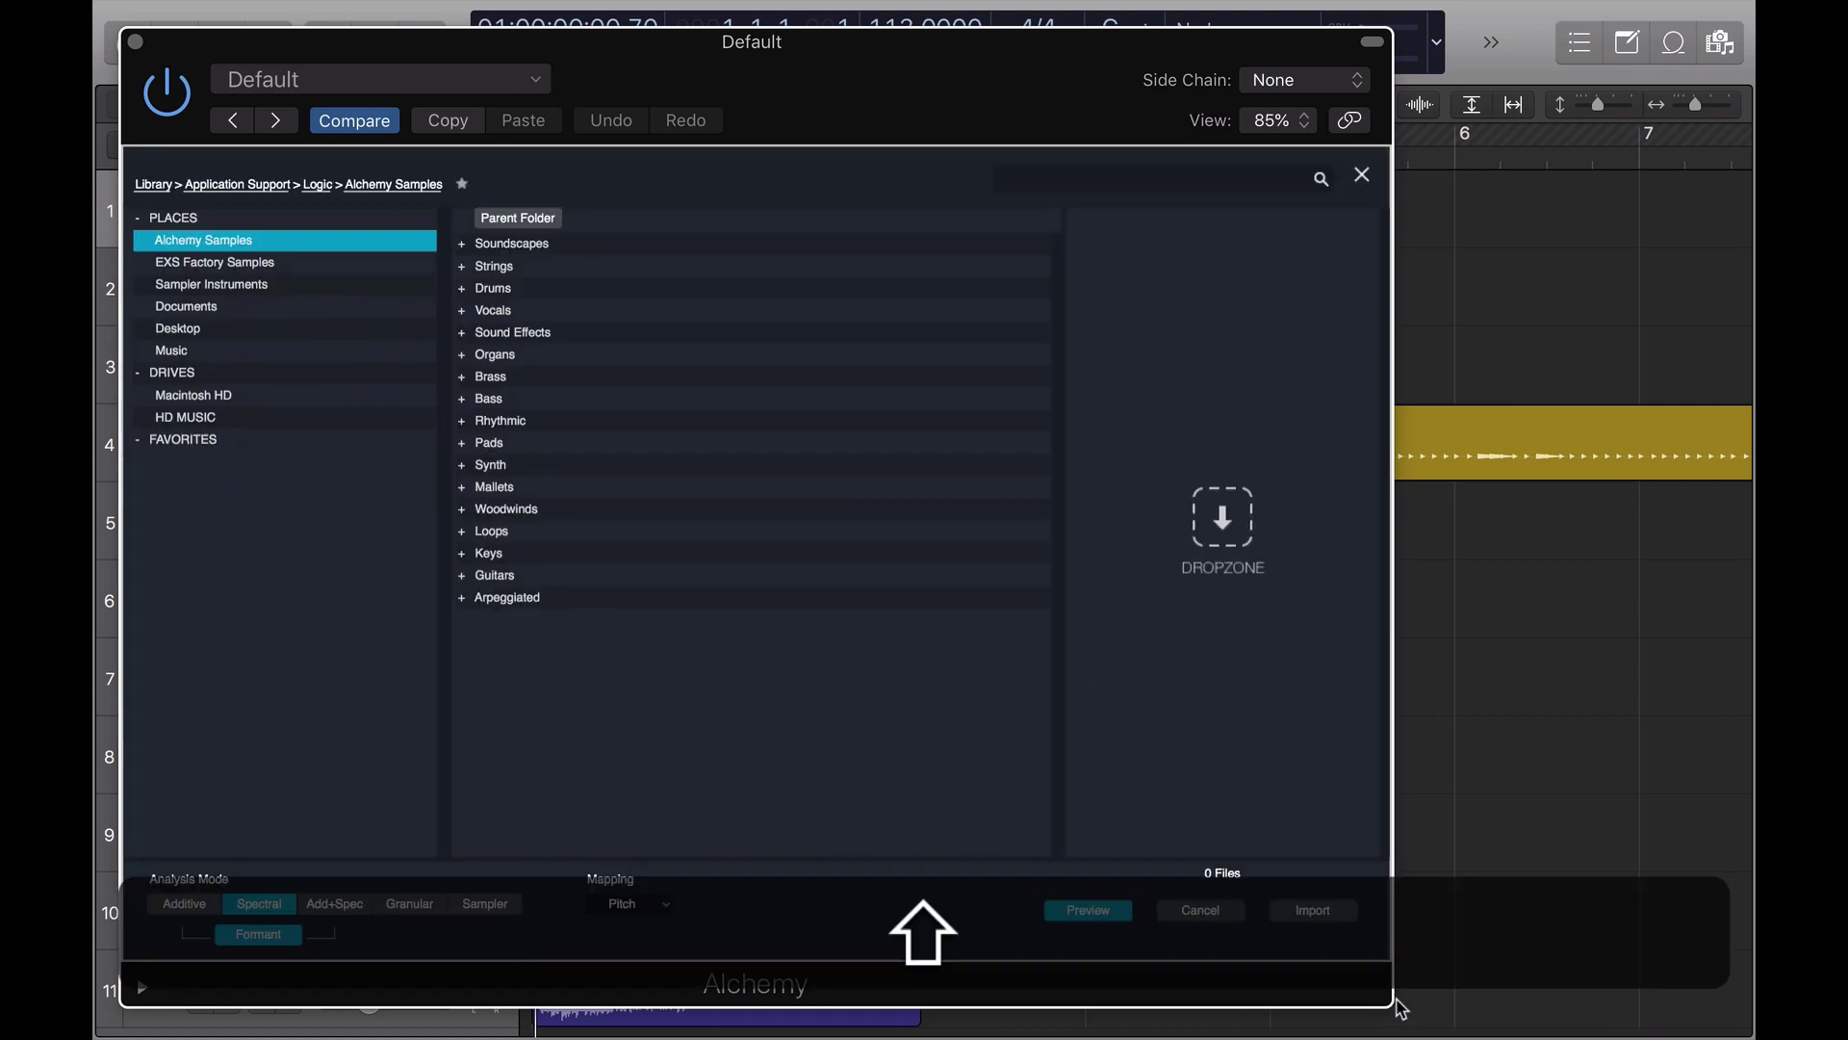
{"action": "left_click_drag", "start_coordinate": [1387, 1002], "coordinate": [1084, 734]}
{"action": "left_click", "coordinate": [1365, 332]}
{"action": "key", "text": "f"}
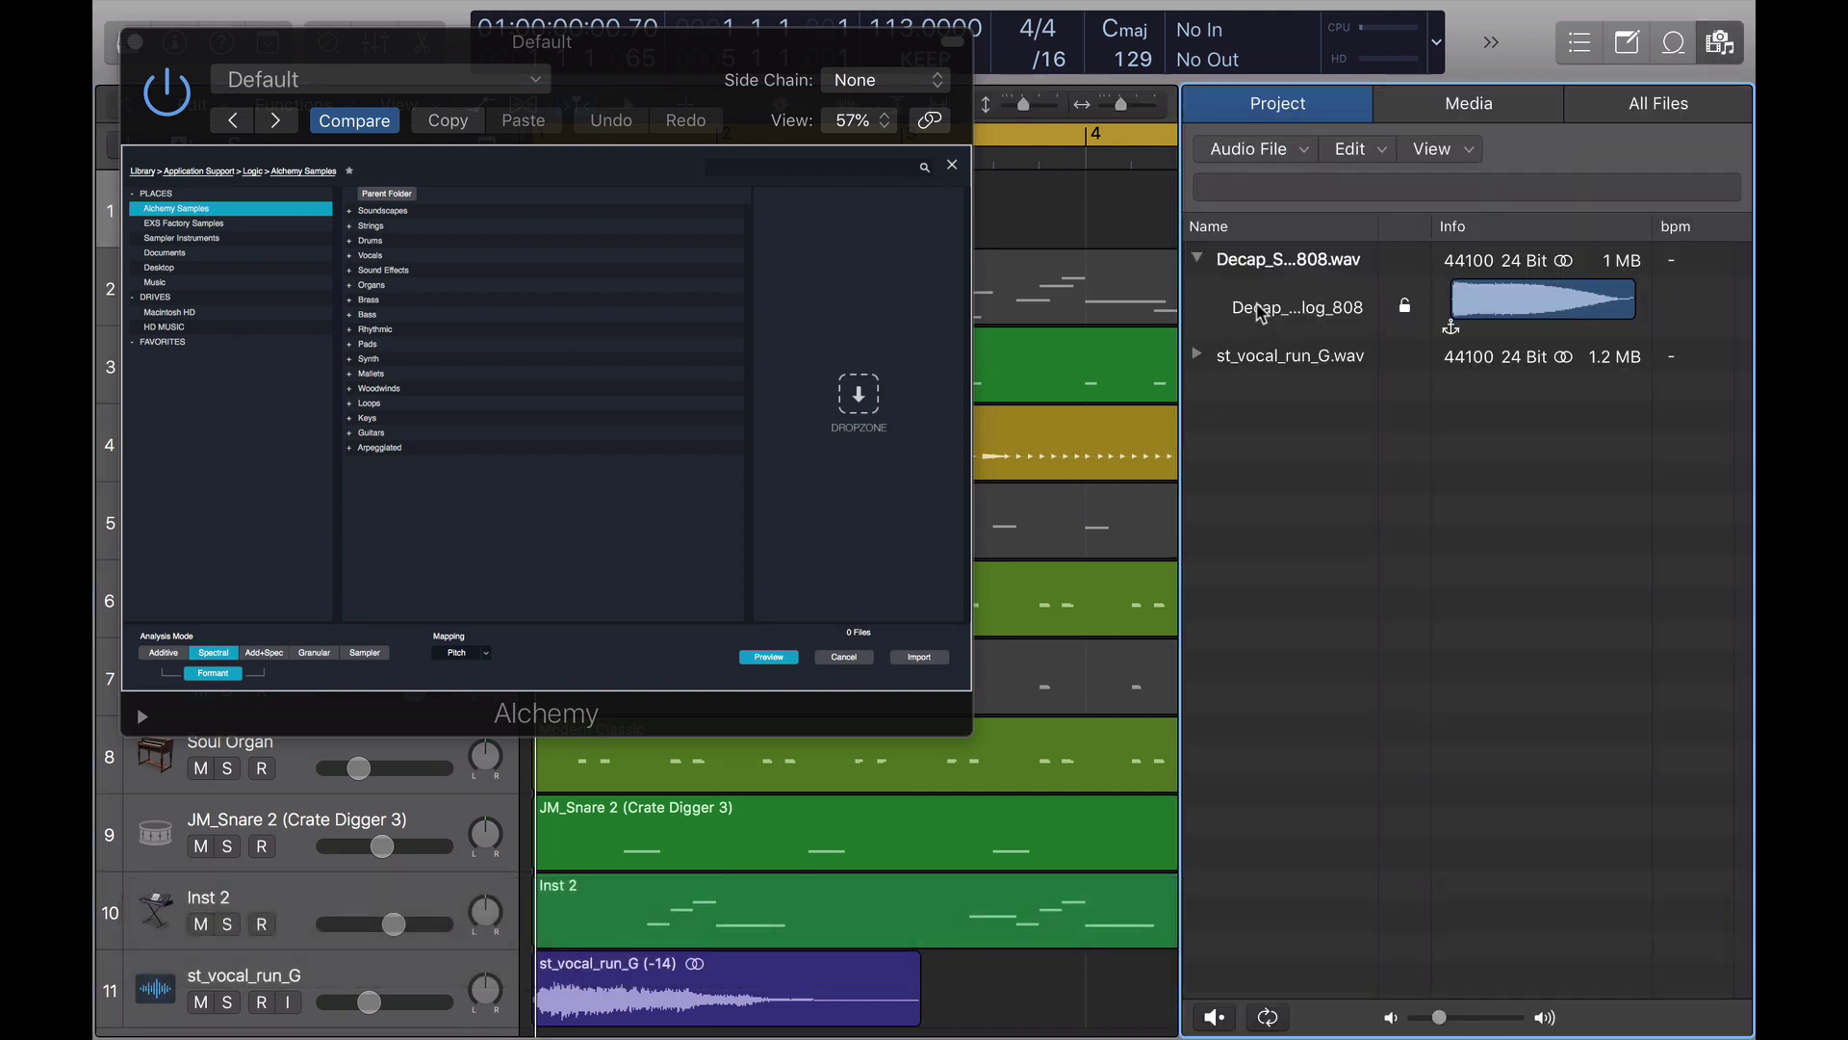
Drop the Decap Seruloso Analog 808 file into the dropzone and import it in Sampler mode
{"action": "left_click_drag", "start_coordinate": [1260, 313], "coordinate": [842, 248]}
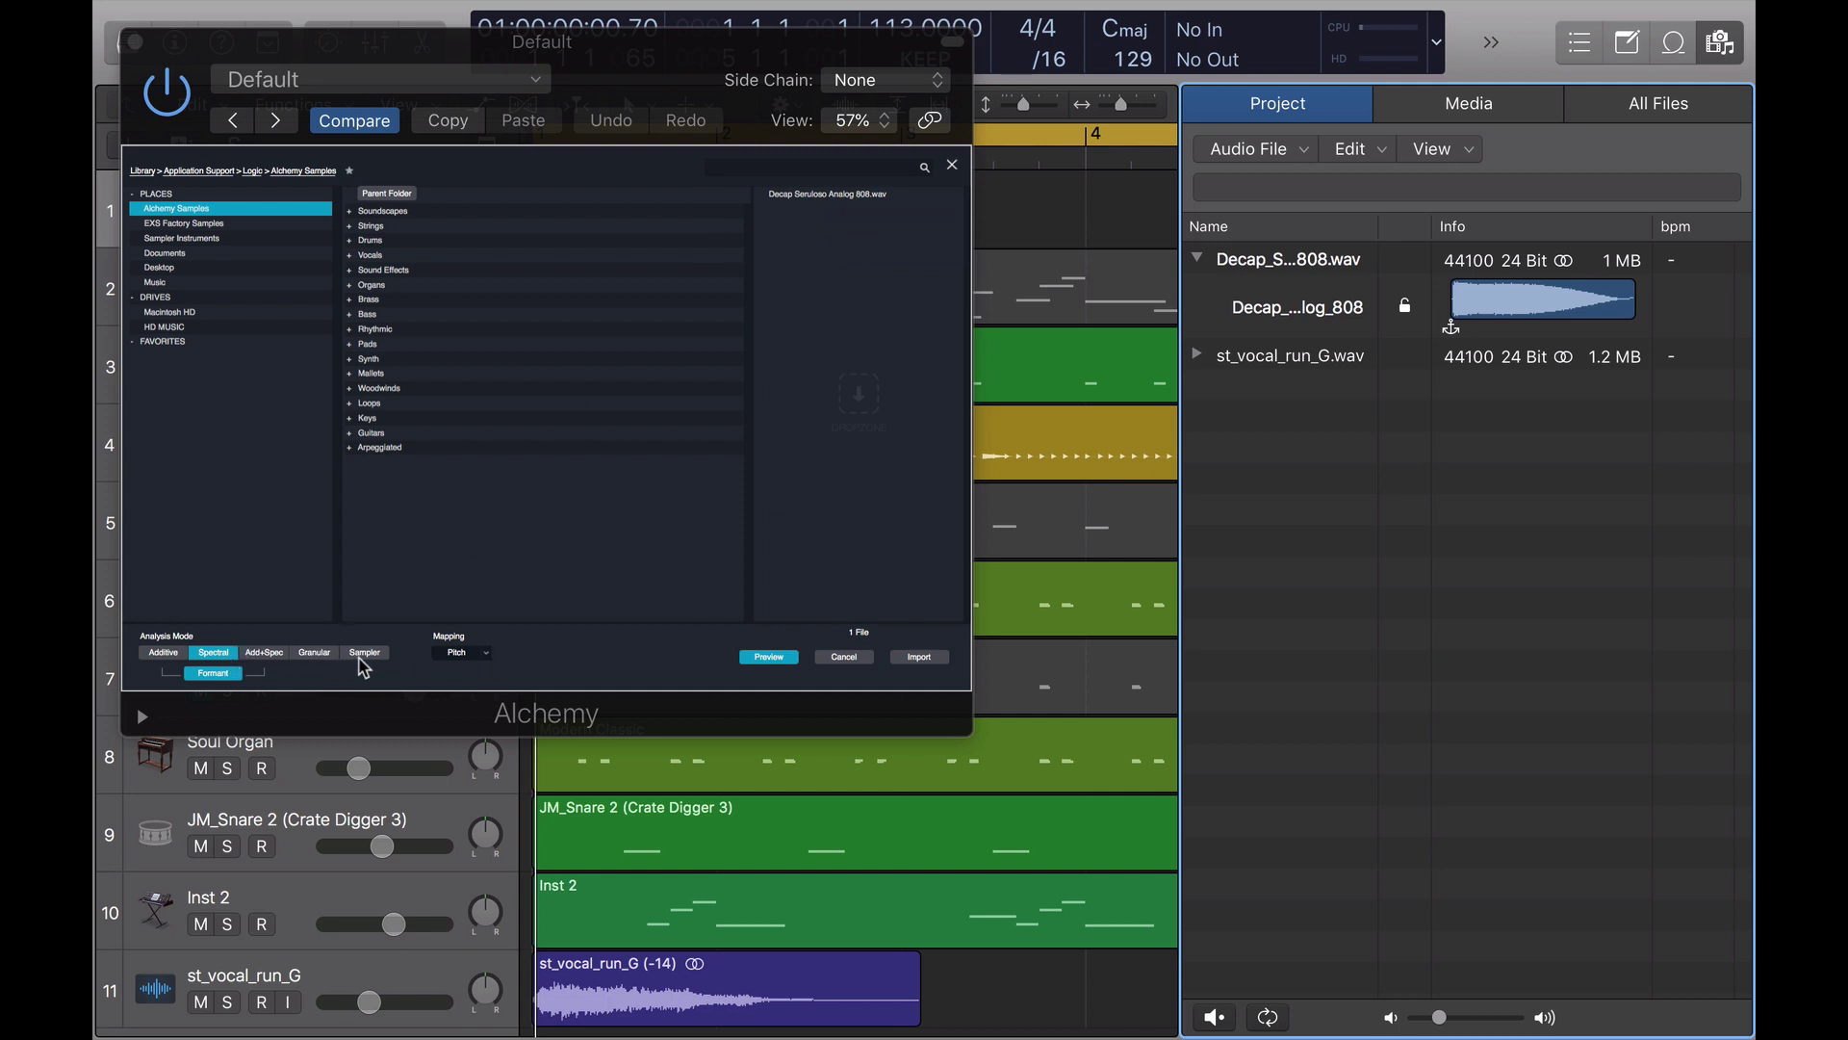
{"action": "left_click", "coordinate": [364, 654]}
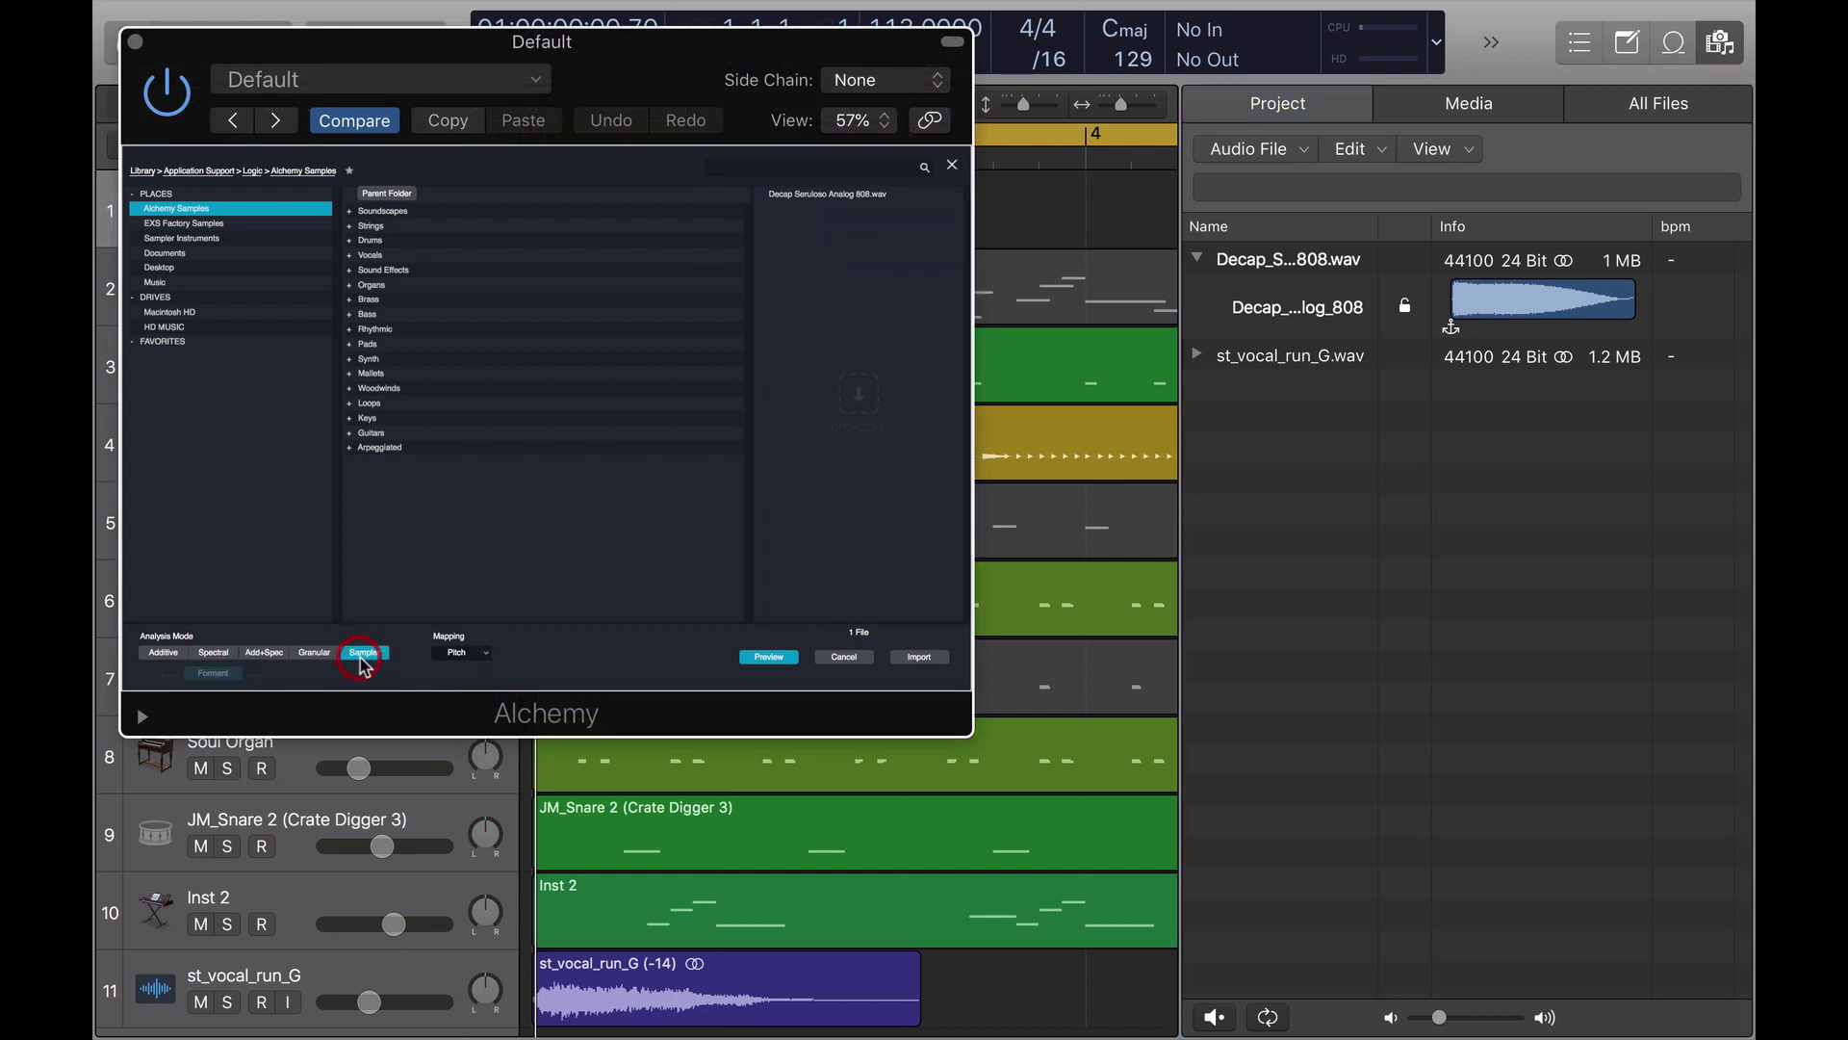
{"action": "left_click", "coordinate": [937, 663]}
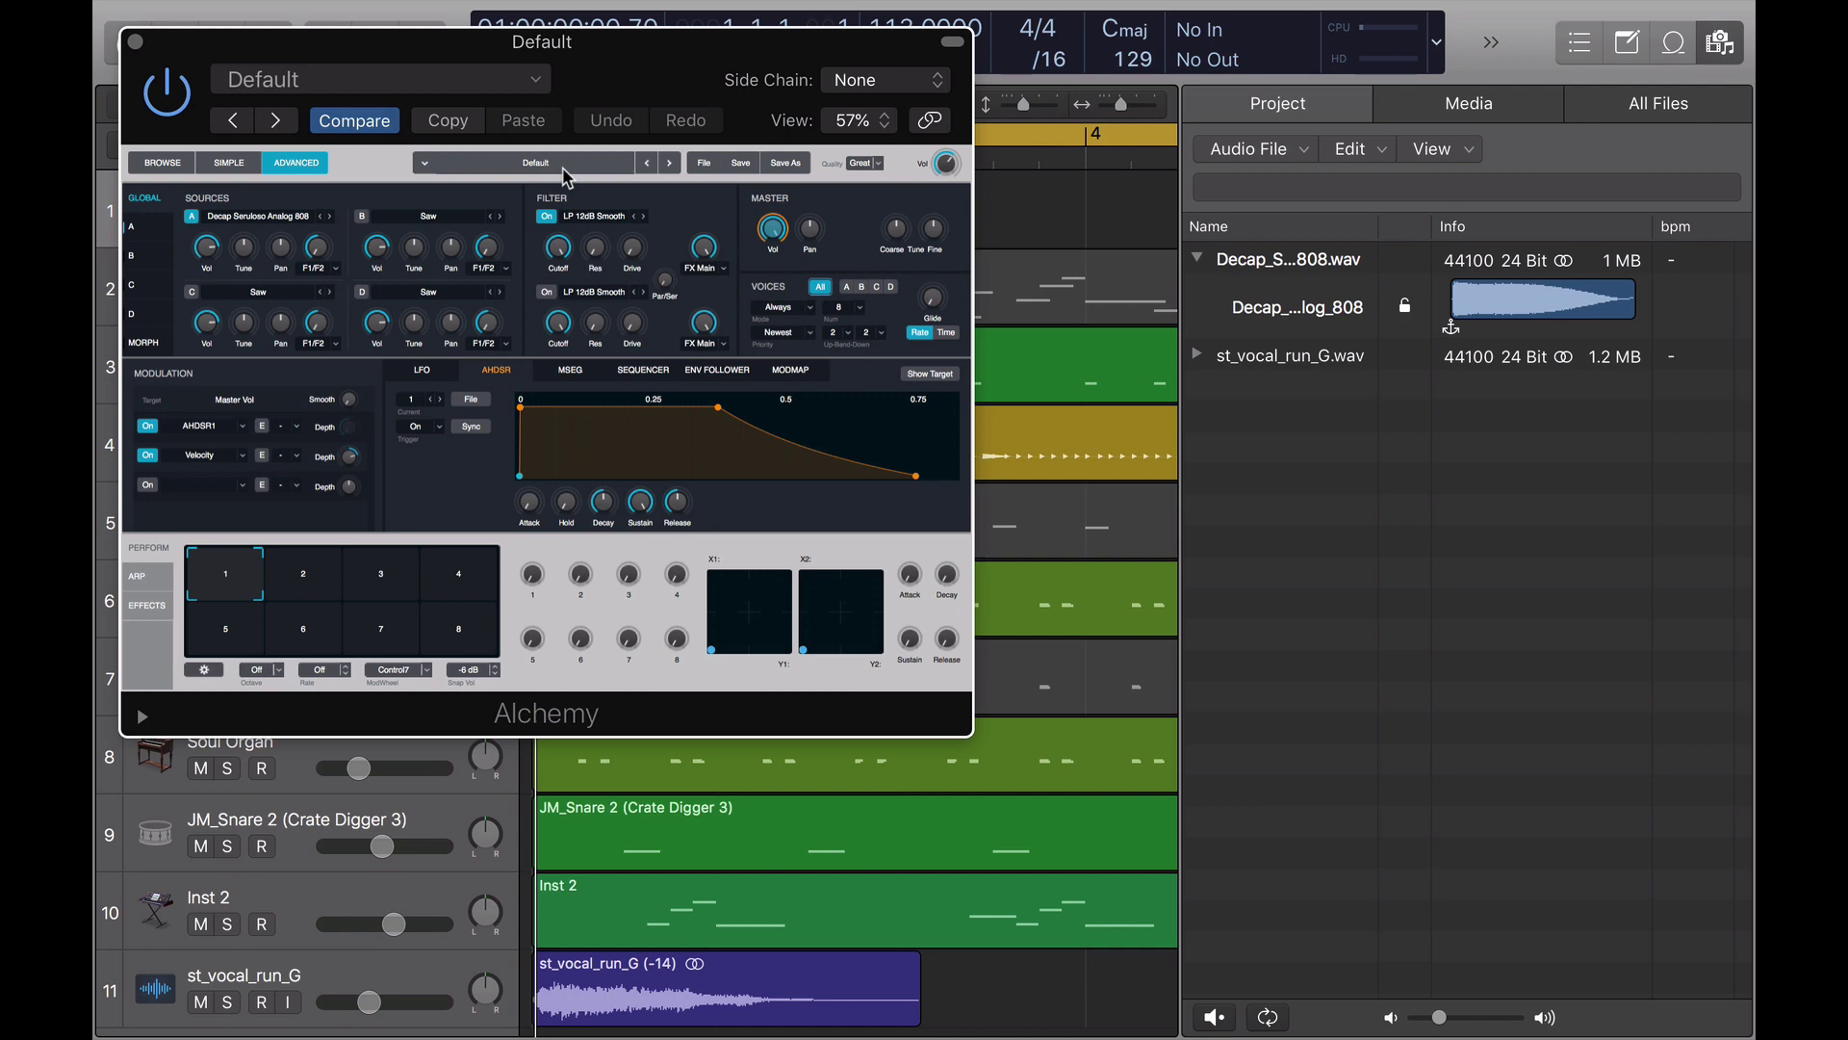
{"action": "left_click", "coordinate": [618, 85]}
Copy the Midi For 808 Bass region to the Default track, solo it, set -7.2 dB, and play
{"action": "key", "text": "v"}
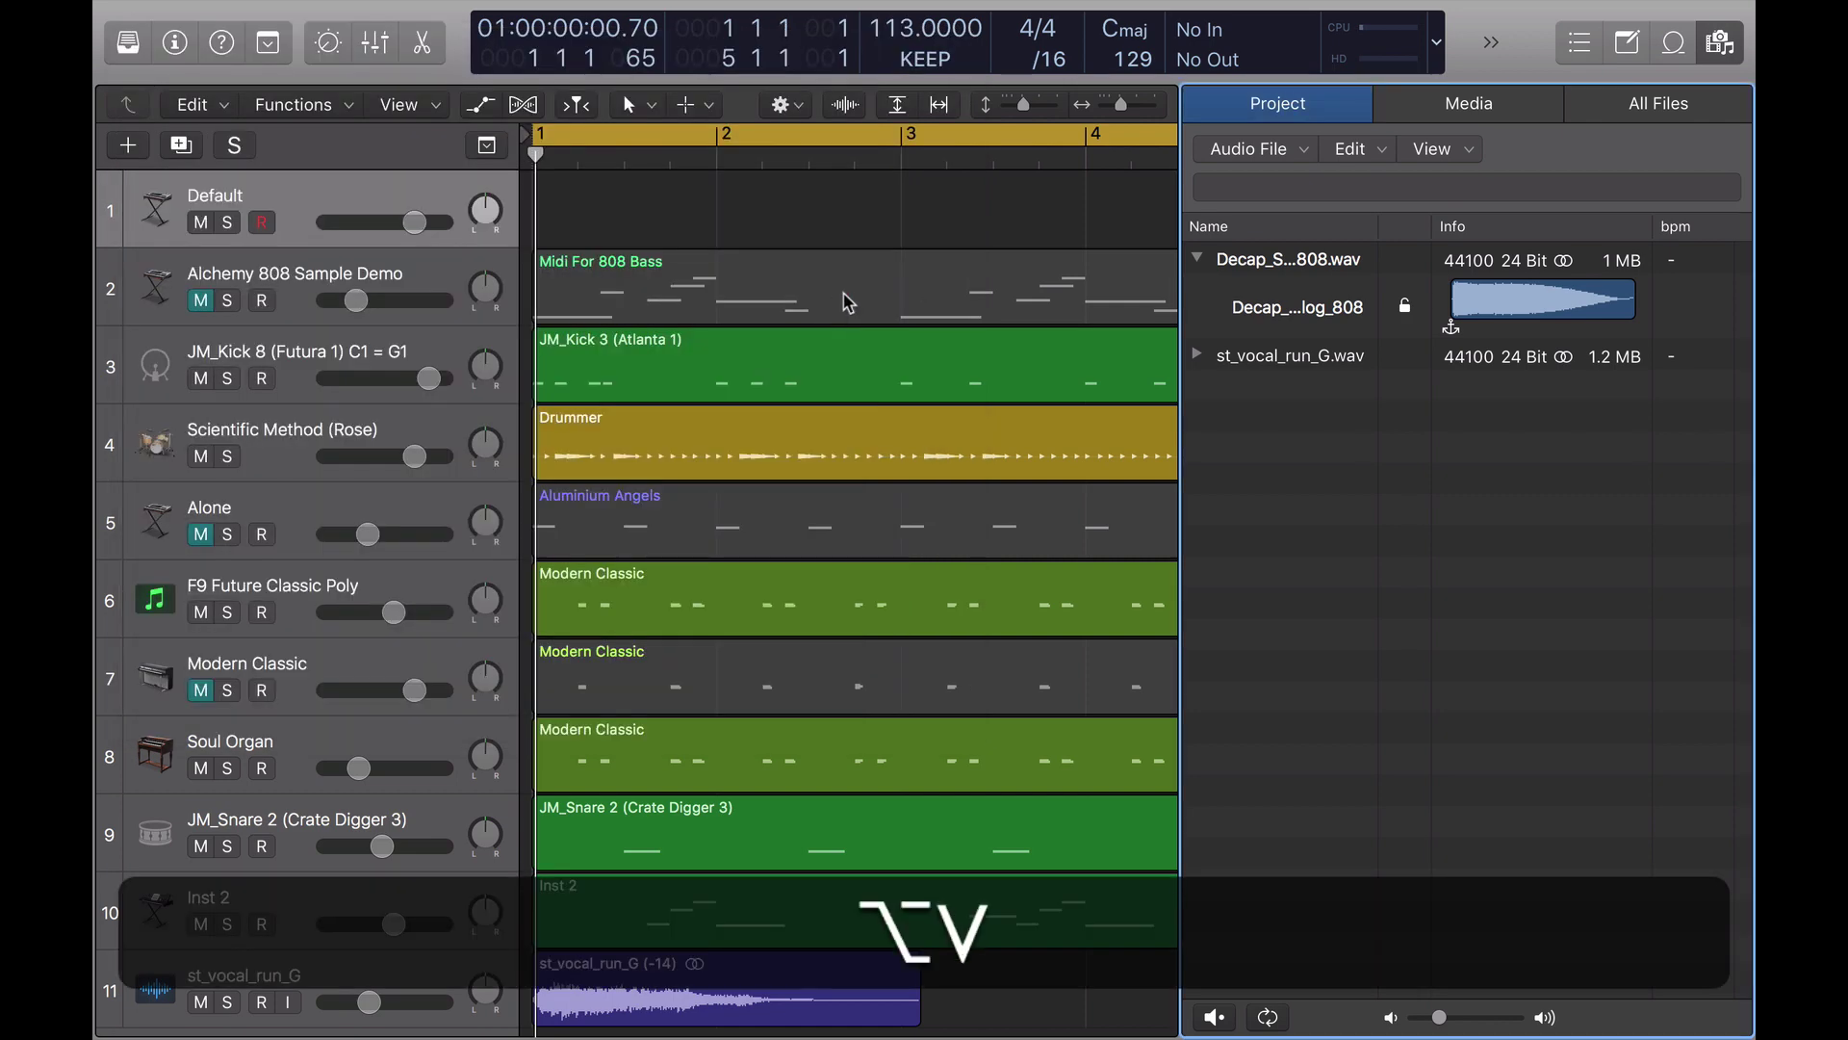
{"action": "left_click_drag", "start_coordinate": [847, 297], "coordinate": [842, 239]}
{"action": "key", "text": "s"}
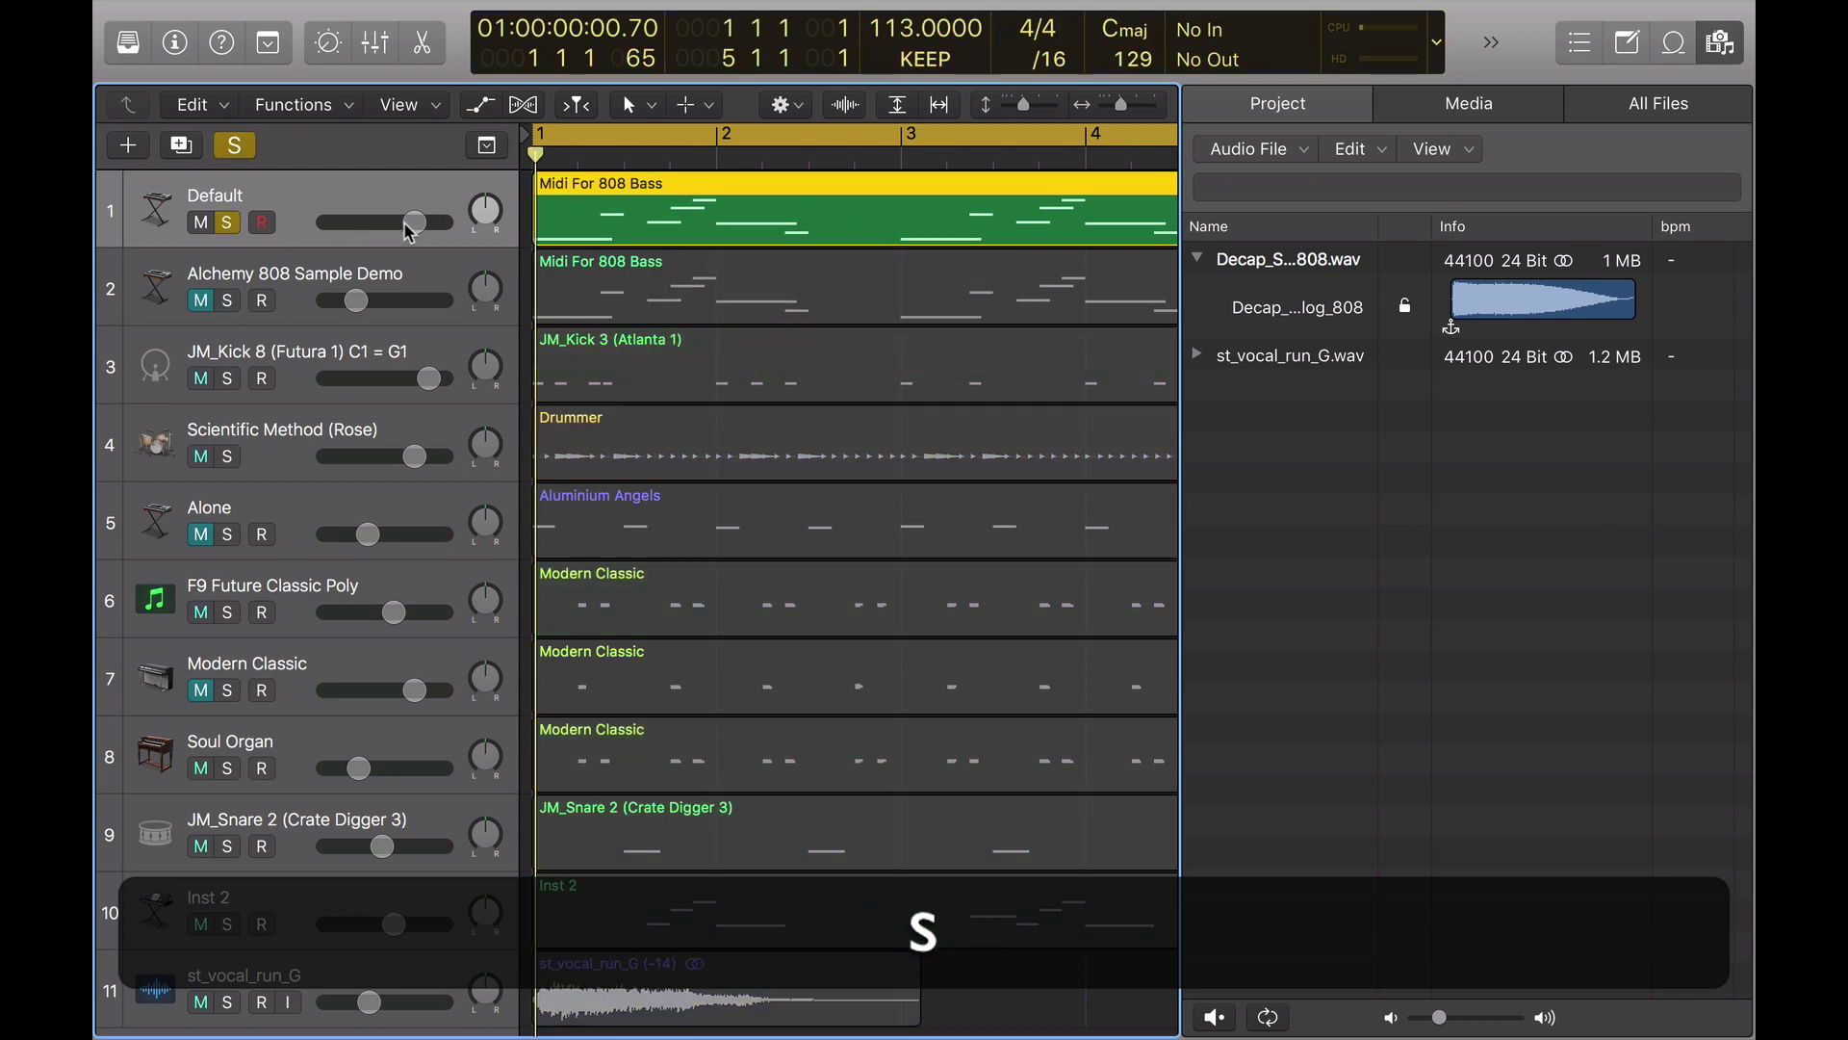
{"action": "left_click_drag", "start_coordinate": [414, 223], "coordinate": [366, 221]}
{"action": "key", "text": "space"}
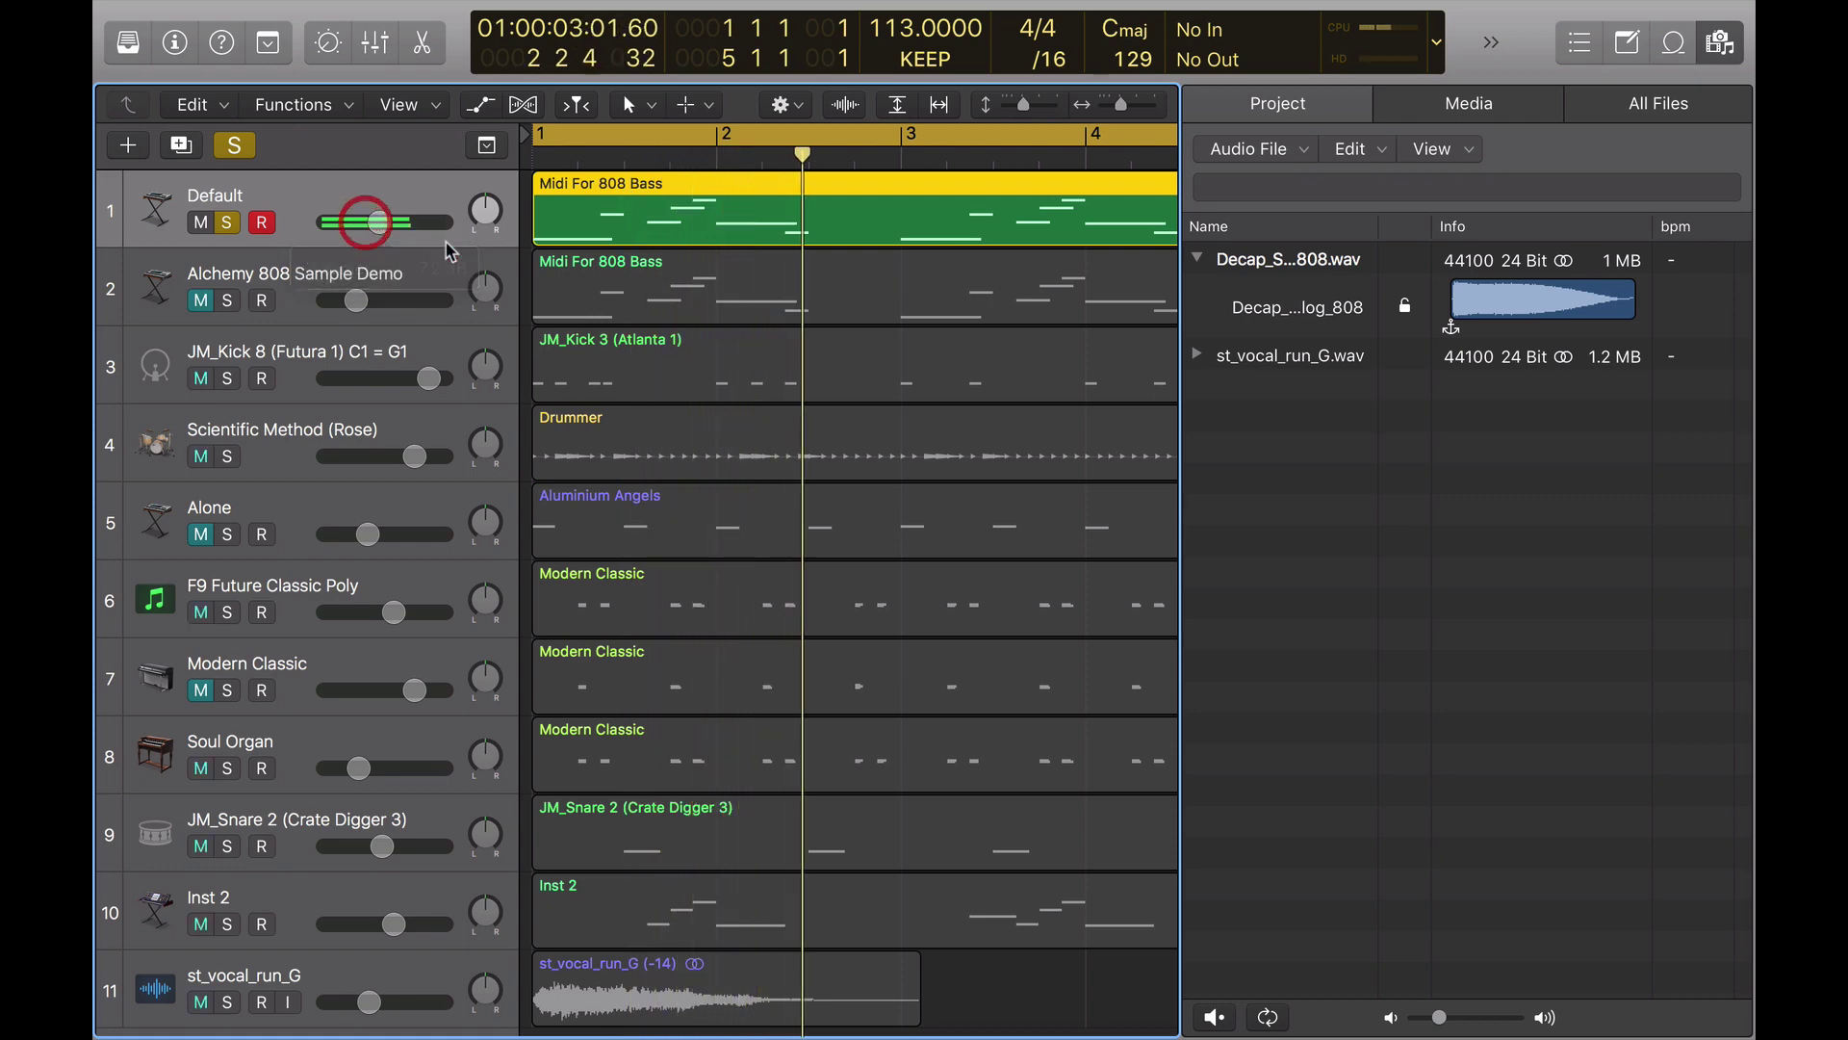
Insert Alchemy in the Default channel's Input slot, resize its window to 77%, and close the browser
{"action": "key", "text": "x"}
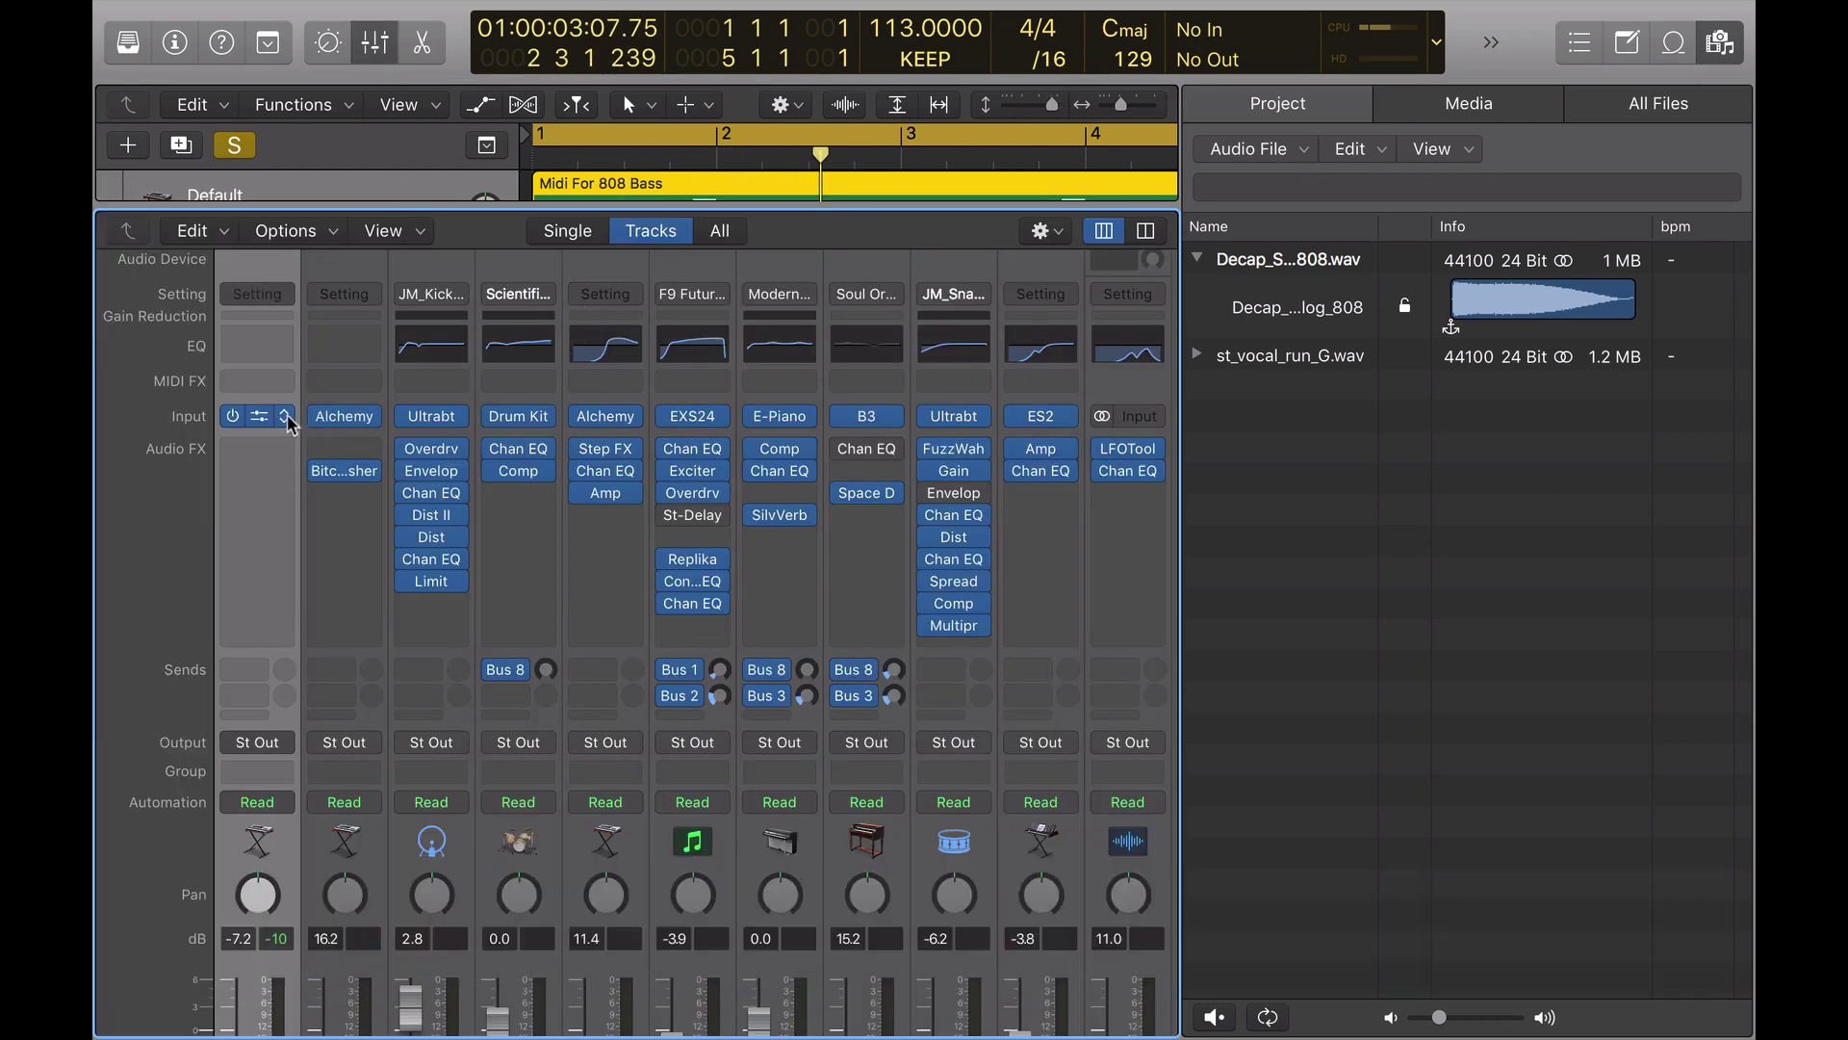
{"action": "left_click", "coordinate": [262, 416]}
{"action": "left_click", "coordinate": [212, 412]}
{"action": "left_click", "coordinate": [252, 416]}
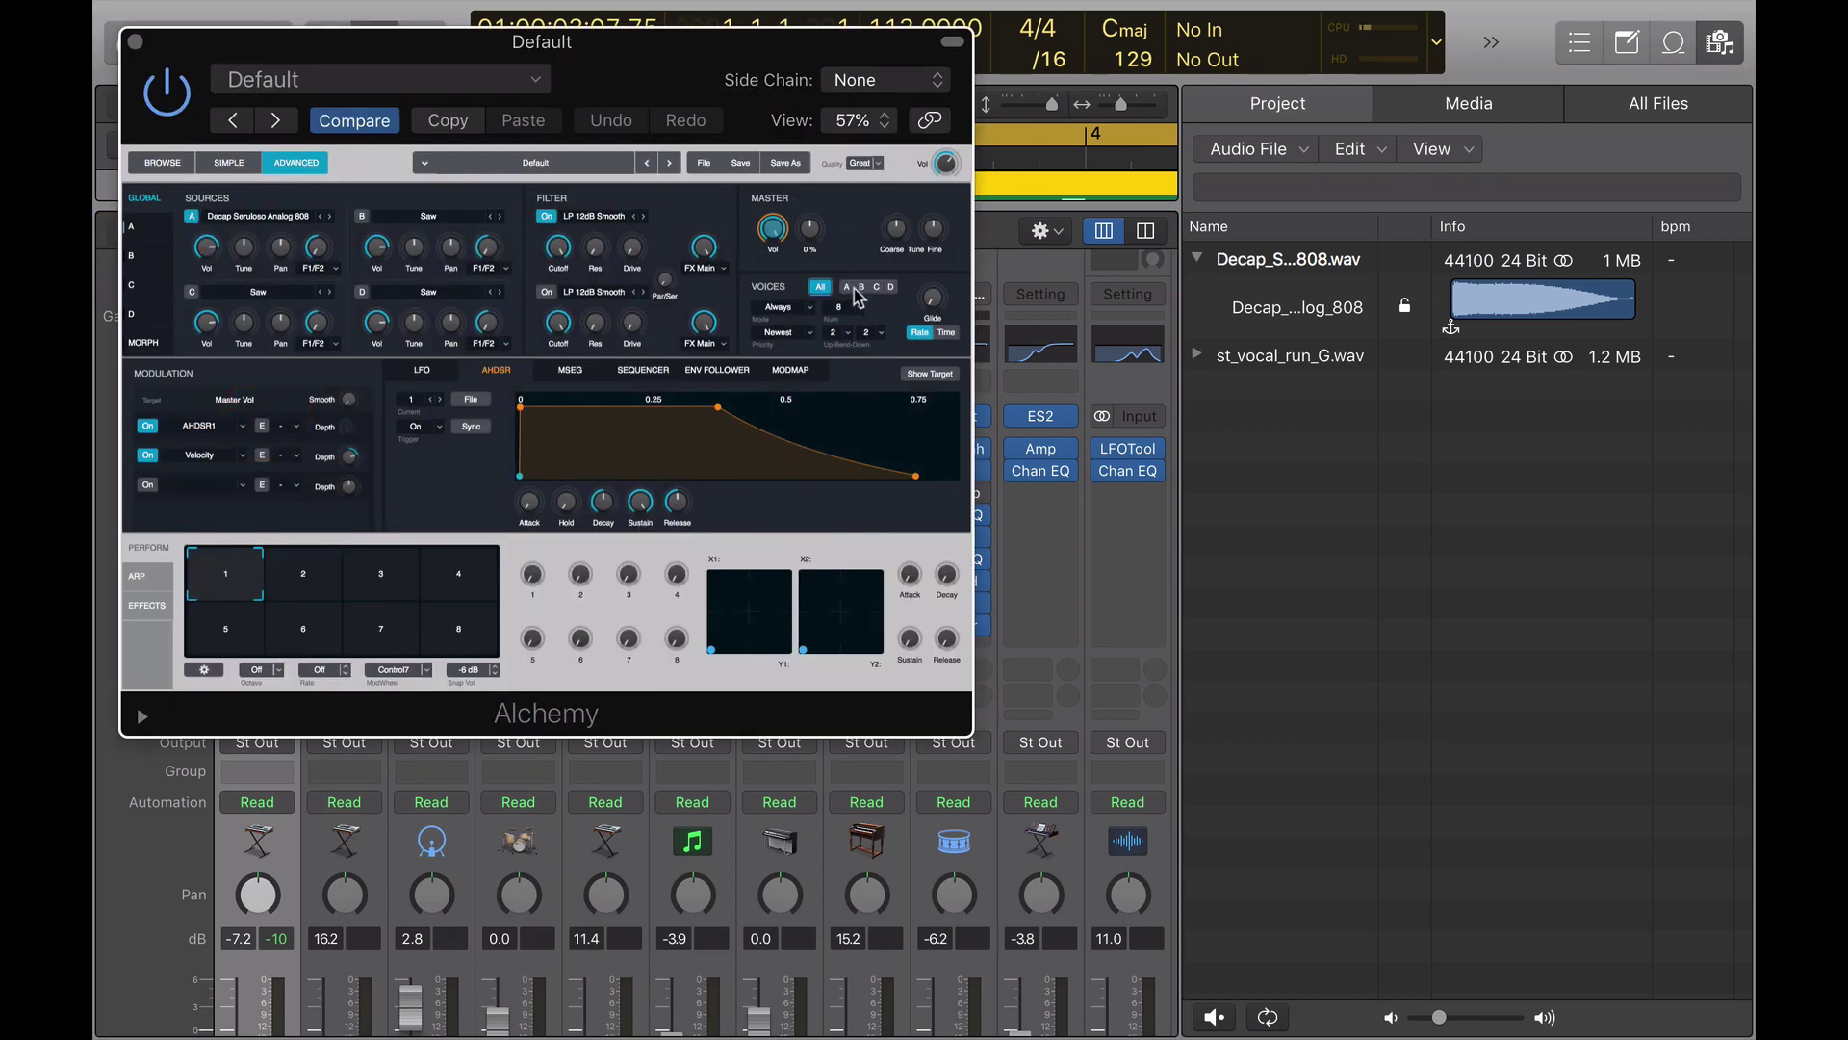
{"action": "key", "text": "shift"}
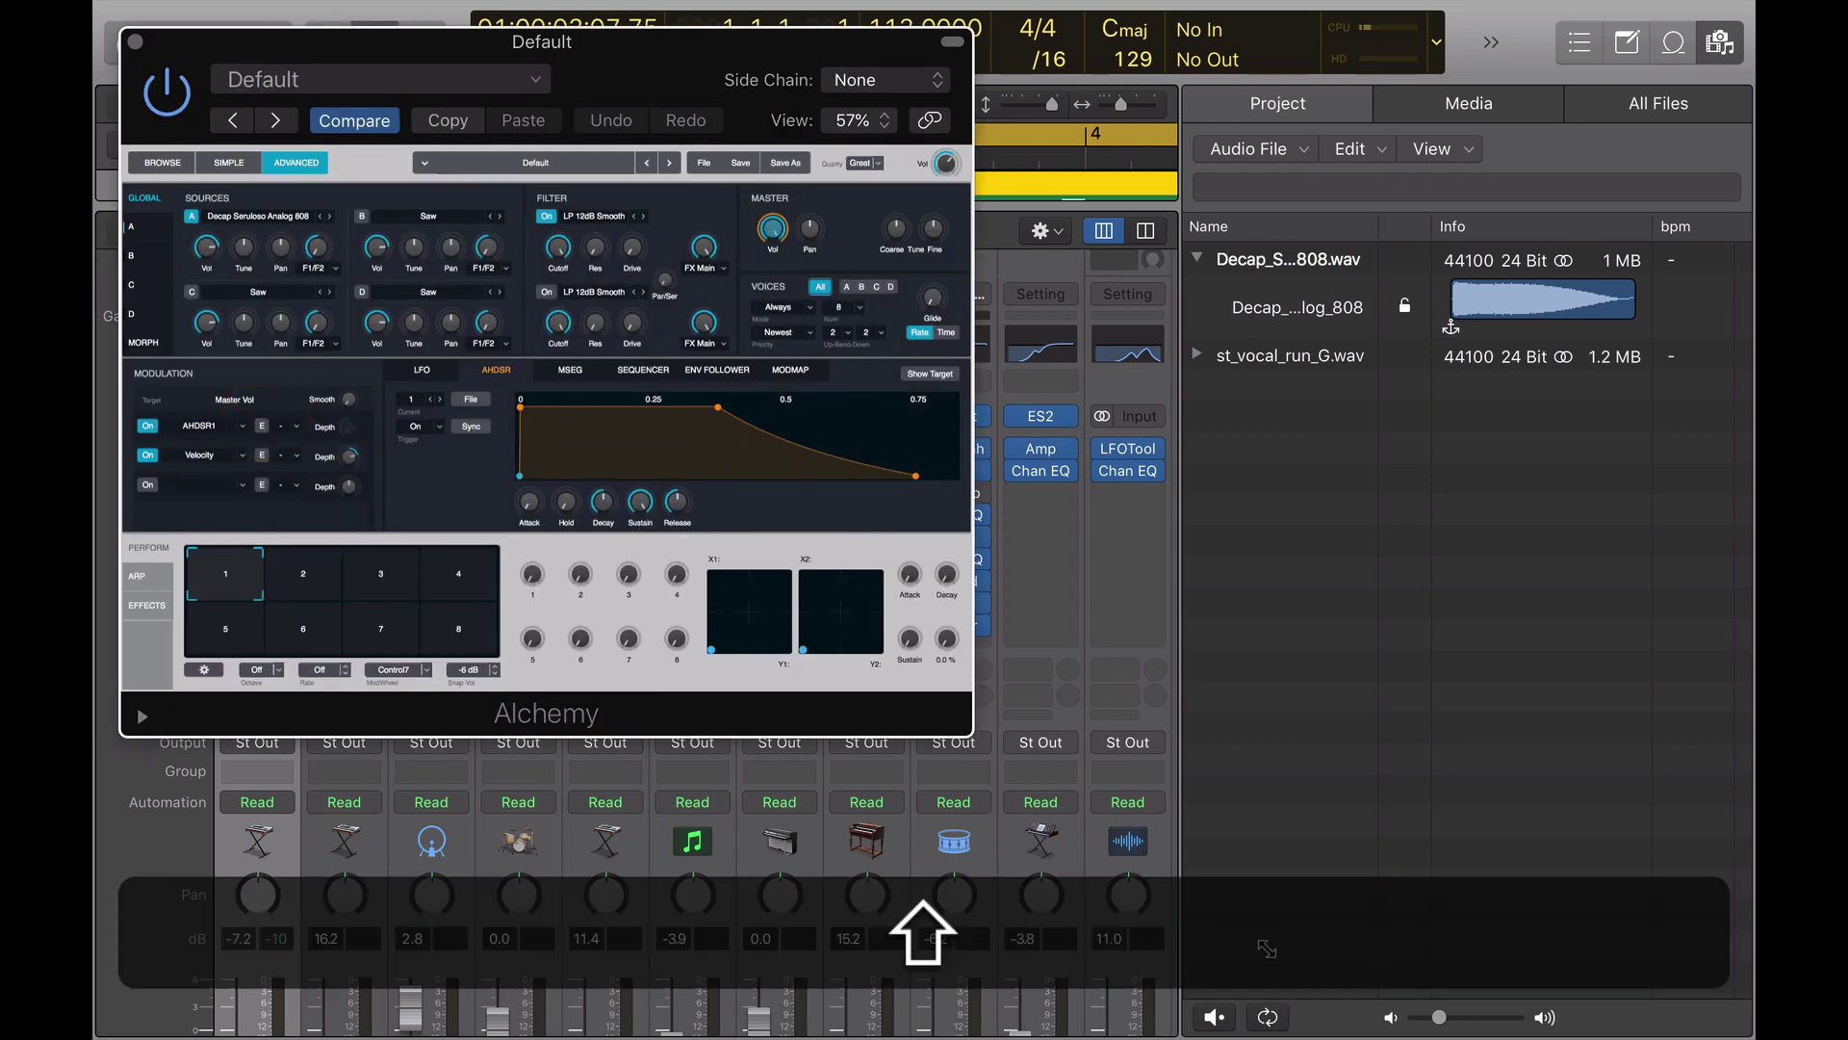
{"action": "left_click_drag", "start_coordinate": [970, 734], "coordinate": [1266, 938]}
{"action": "key", "text": "f"}
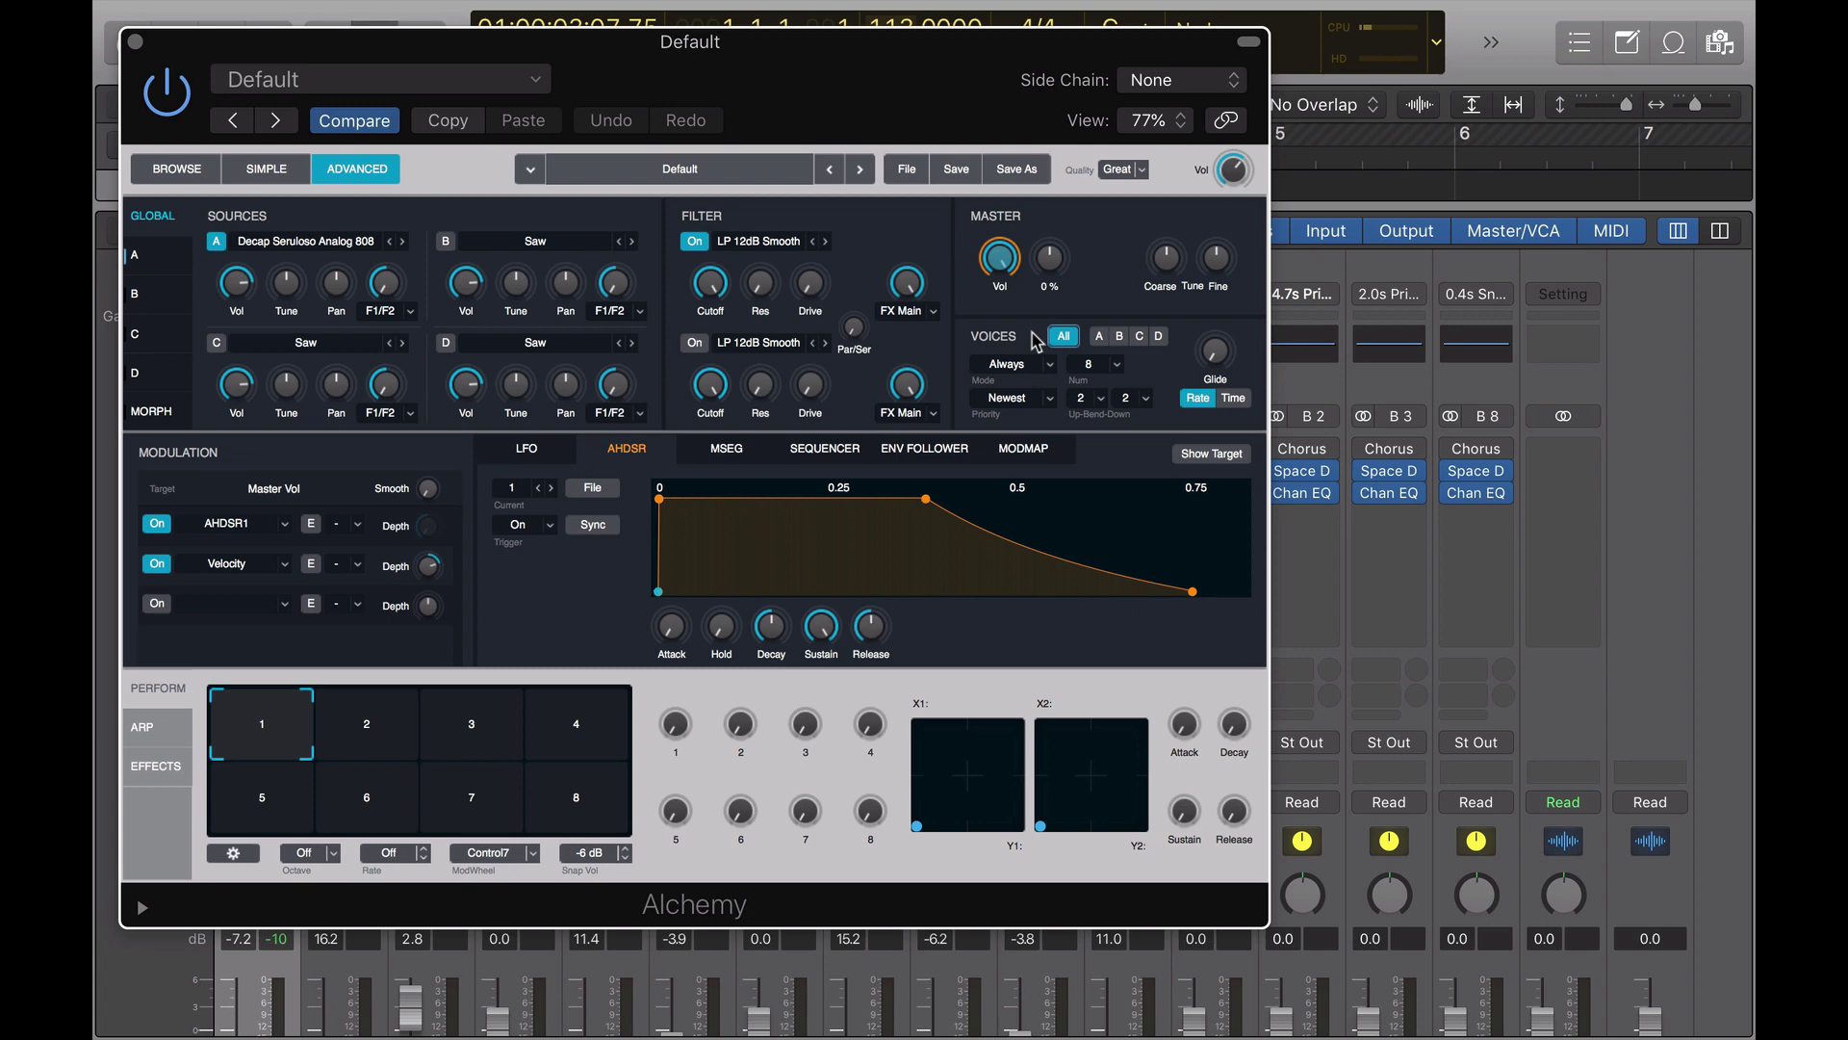
Change Alchemy's voice count from 8 to 1 and audition the monophonic 808 bass
{"action": "left_click", "coordinate": [1114, 374]}
{"action": "left_click", "coordinate": [1098, 367]}
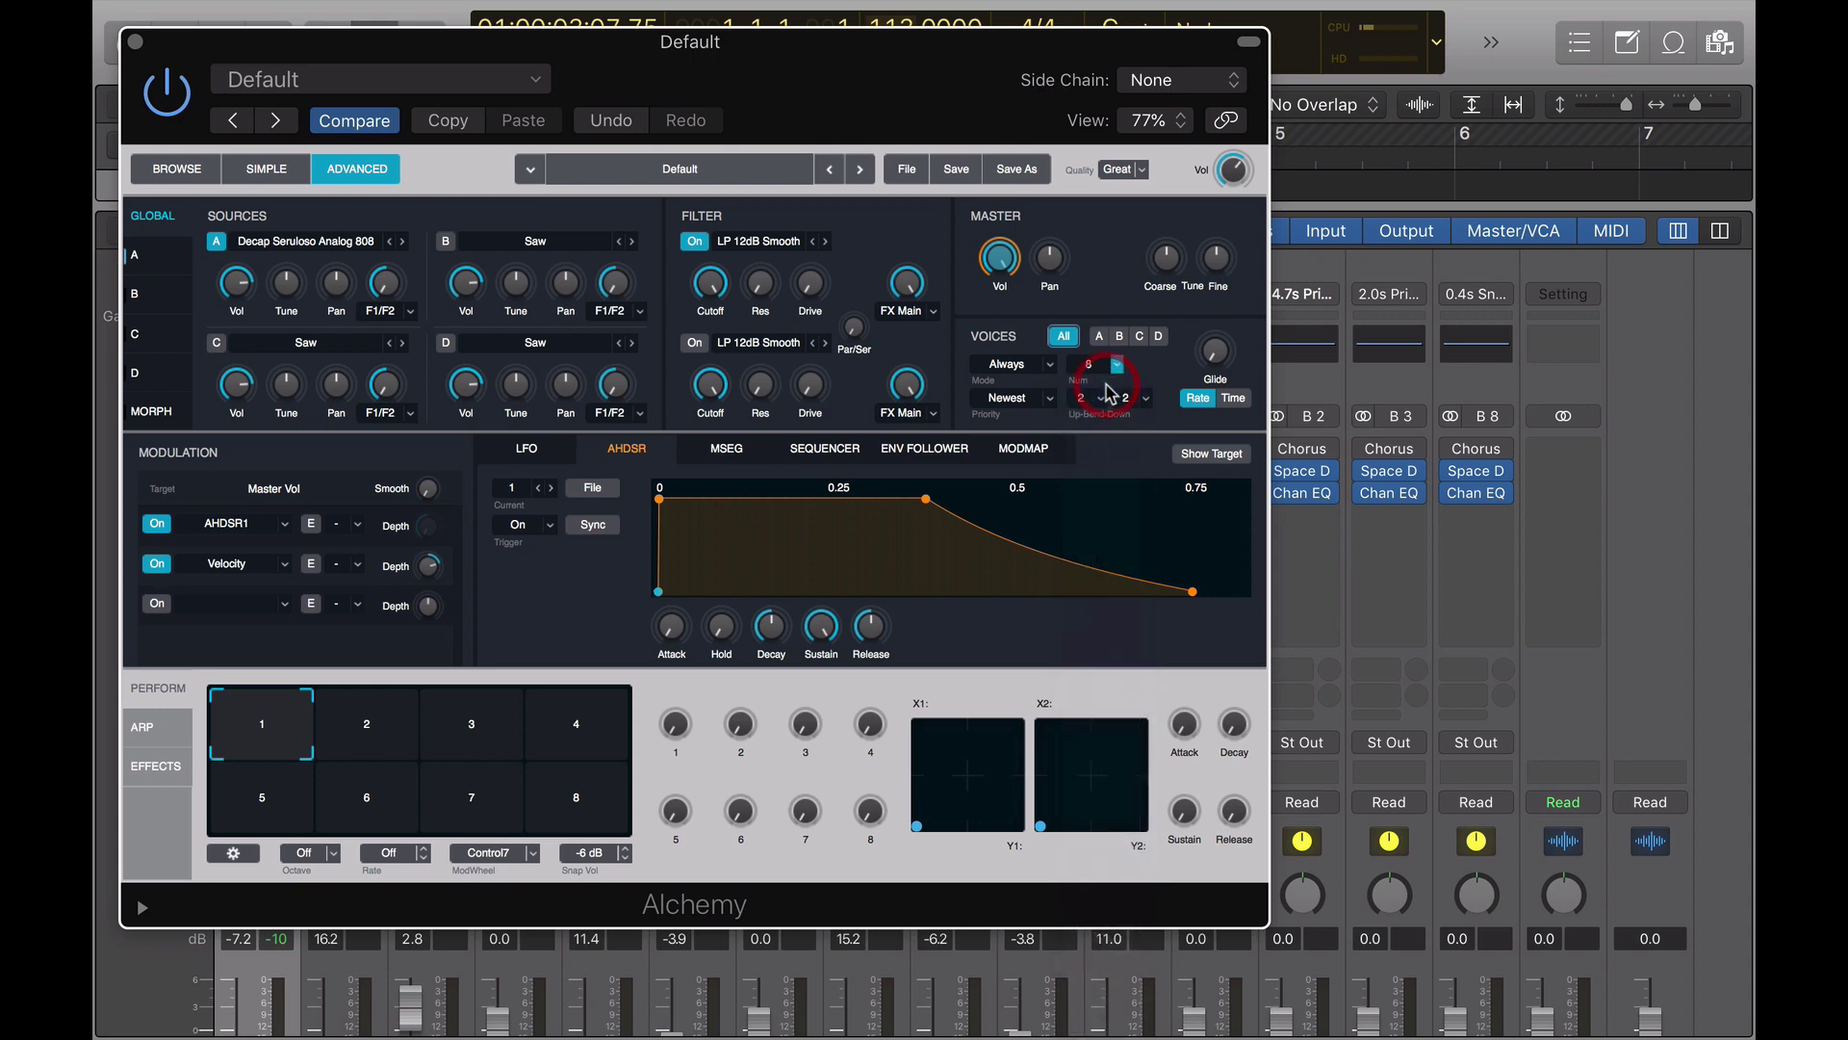
{"action": "key", "text": "v"}
{"action": "key", "text": "x"}
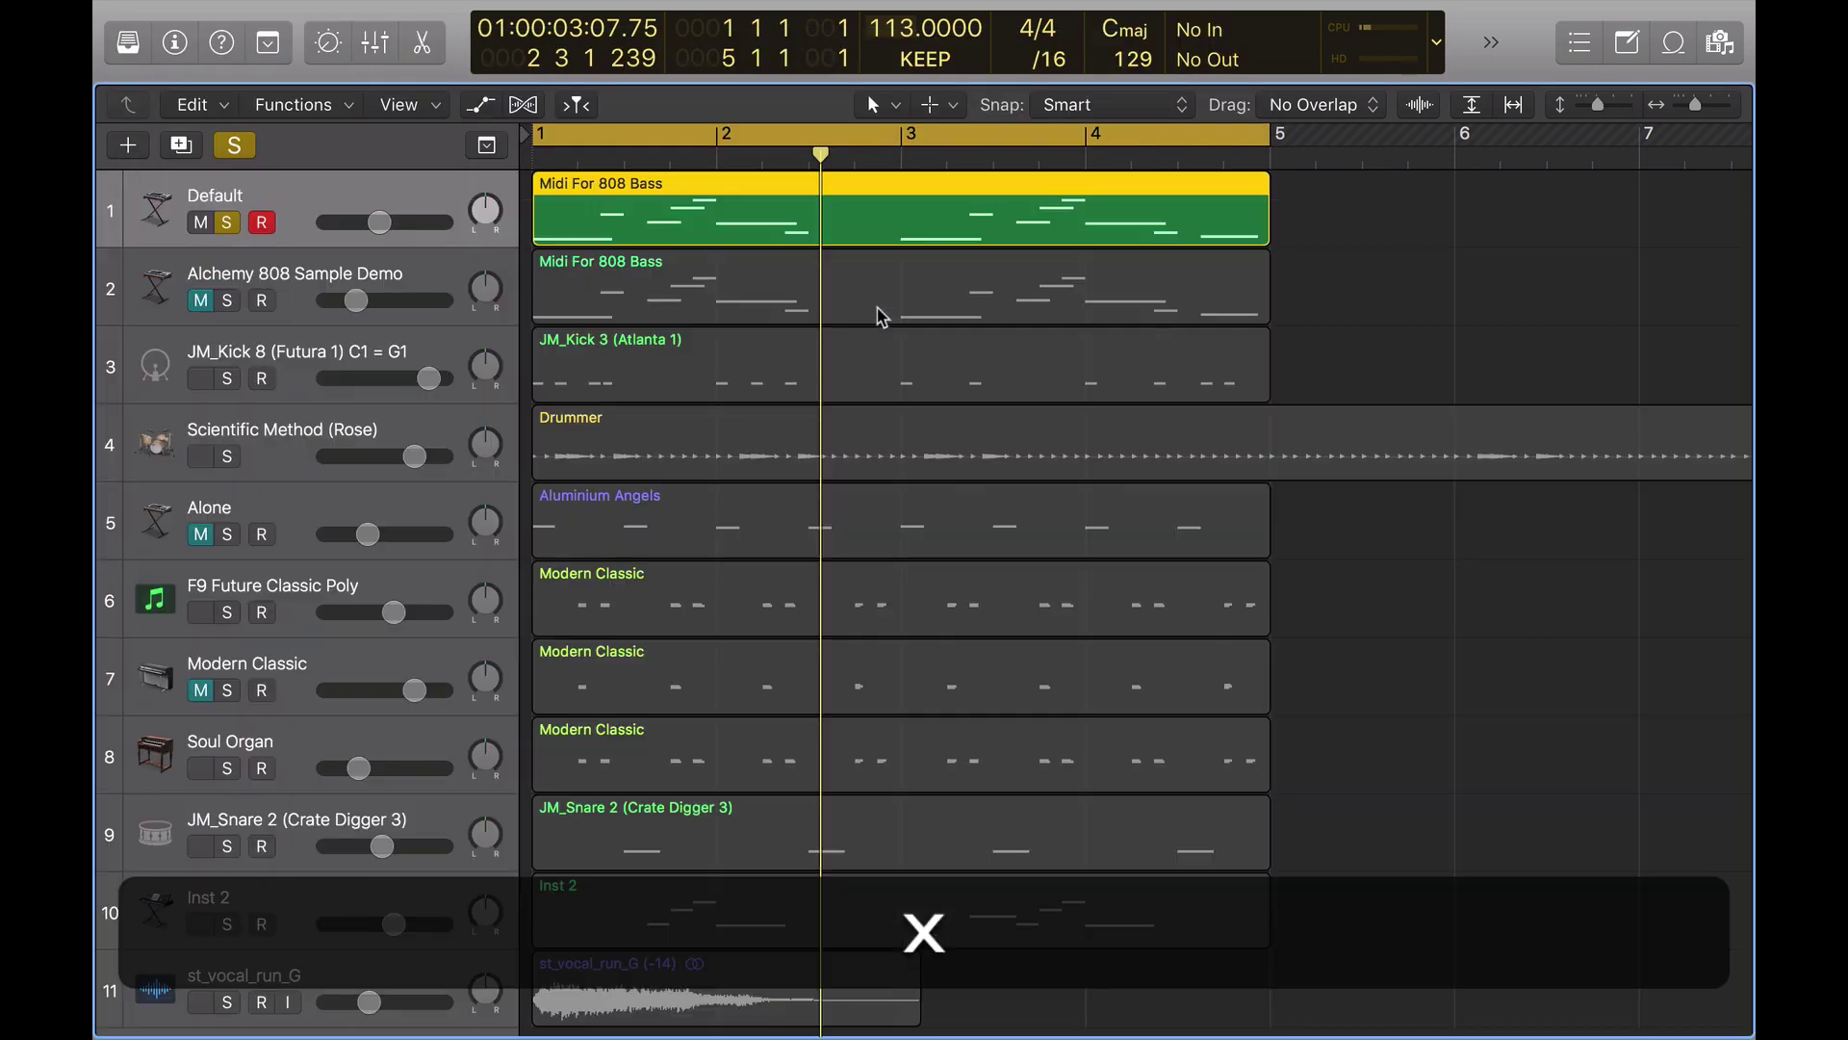
{"action": "key", "text": "space"}
{"action": "key", "text": "space"}
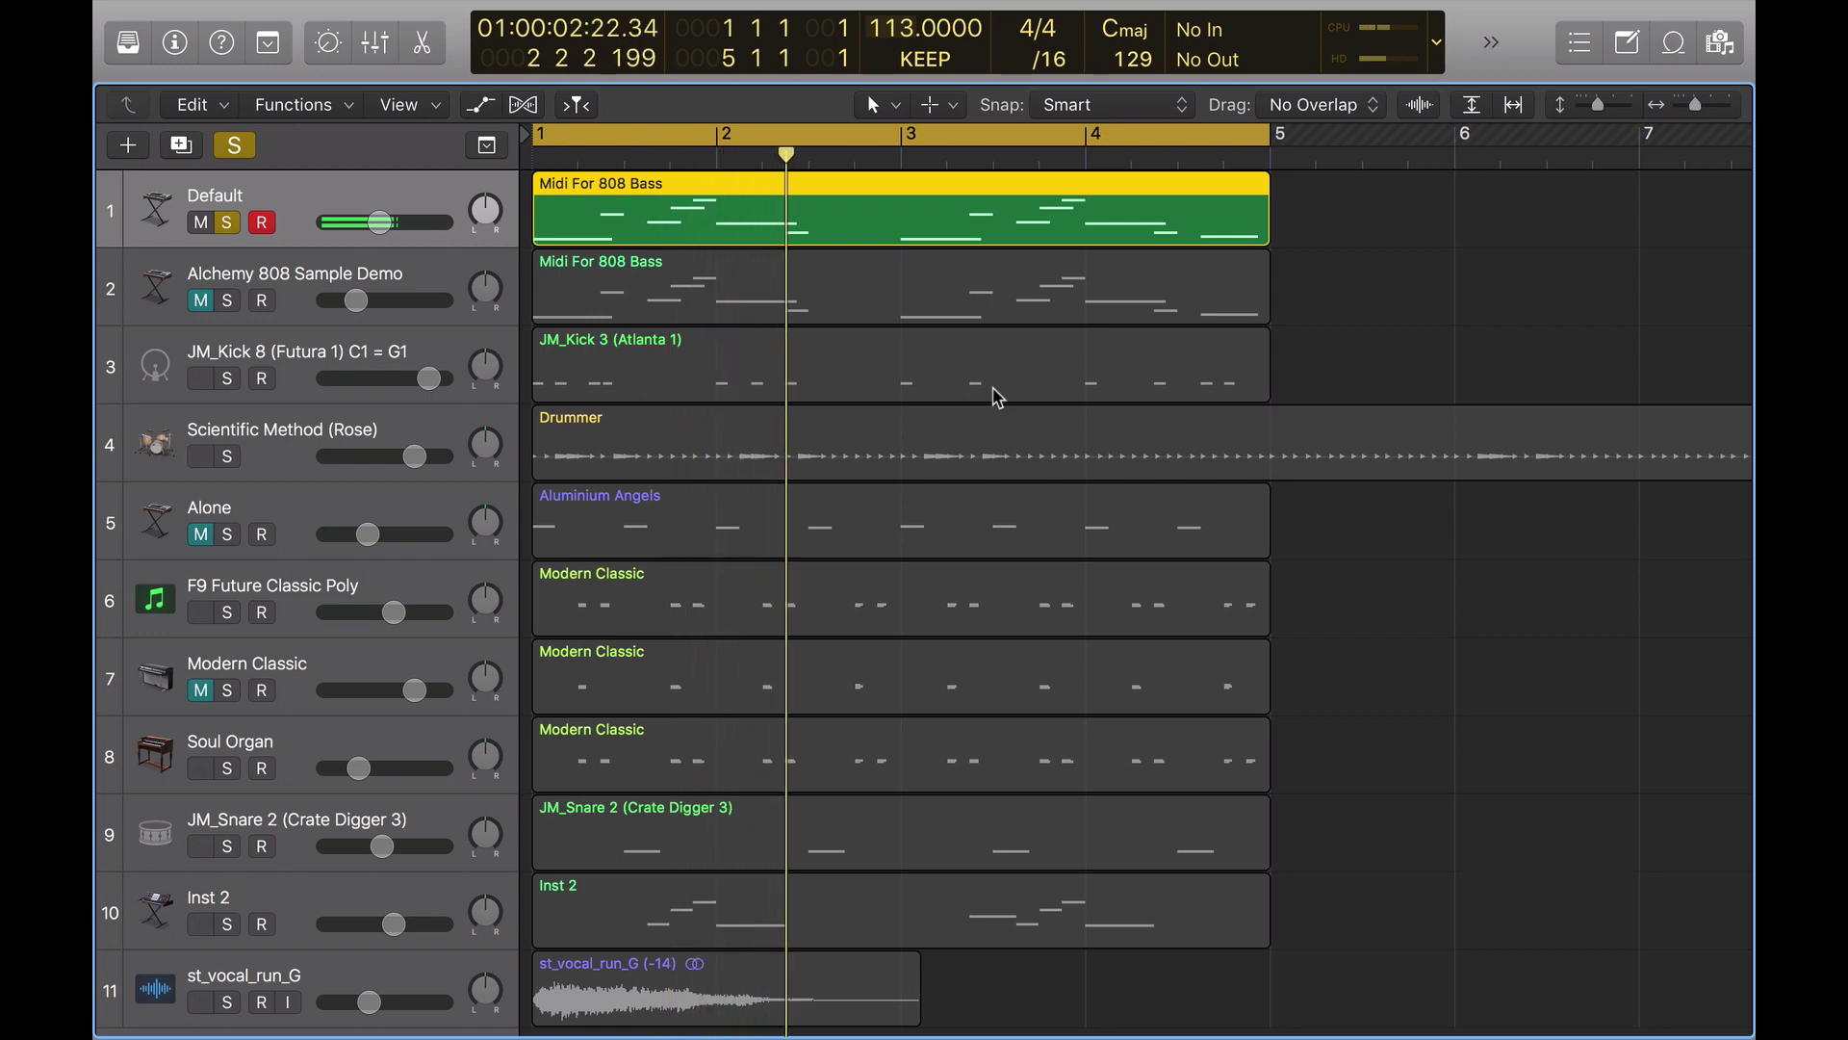
{"action": "key", "text": "v"}
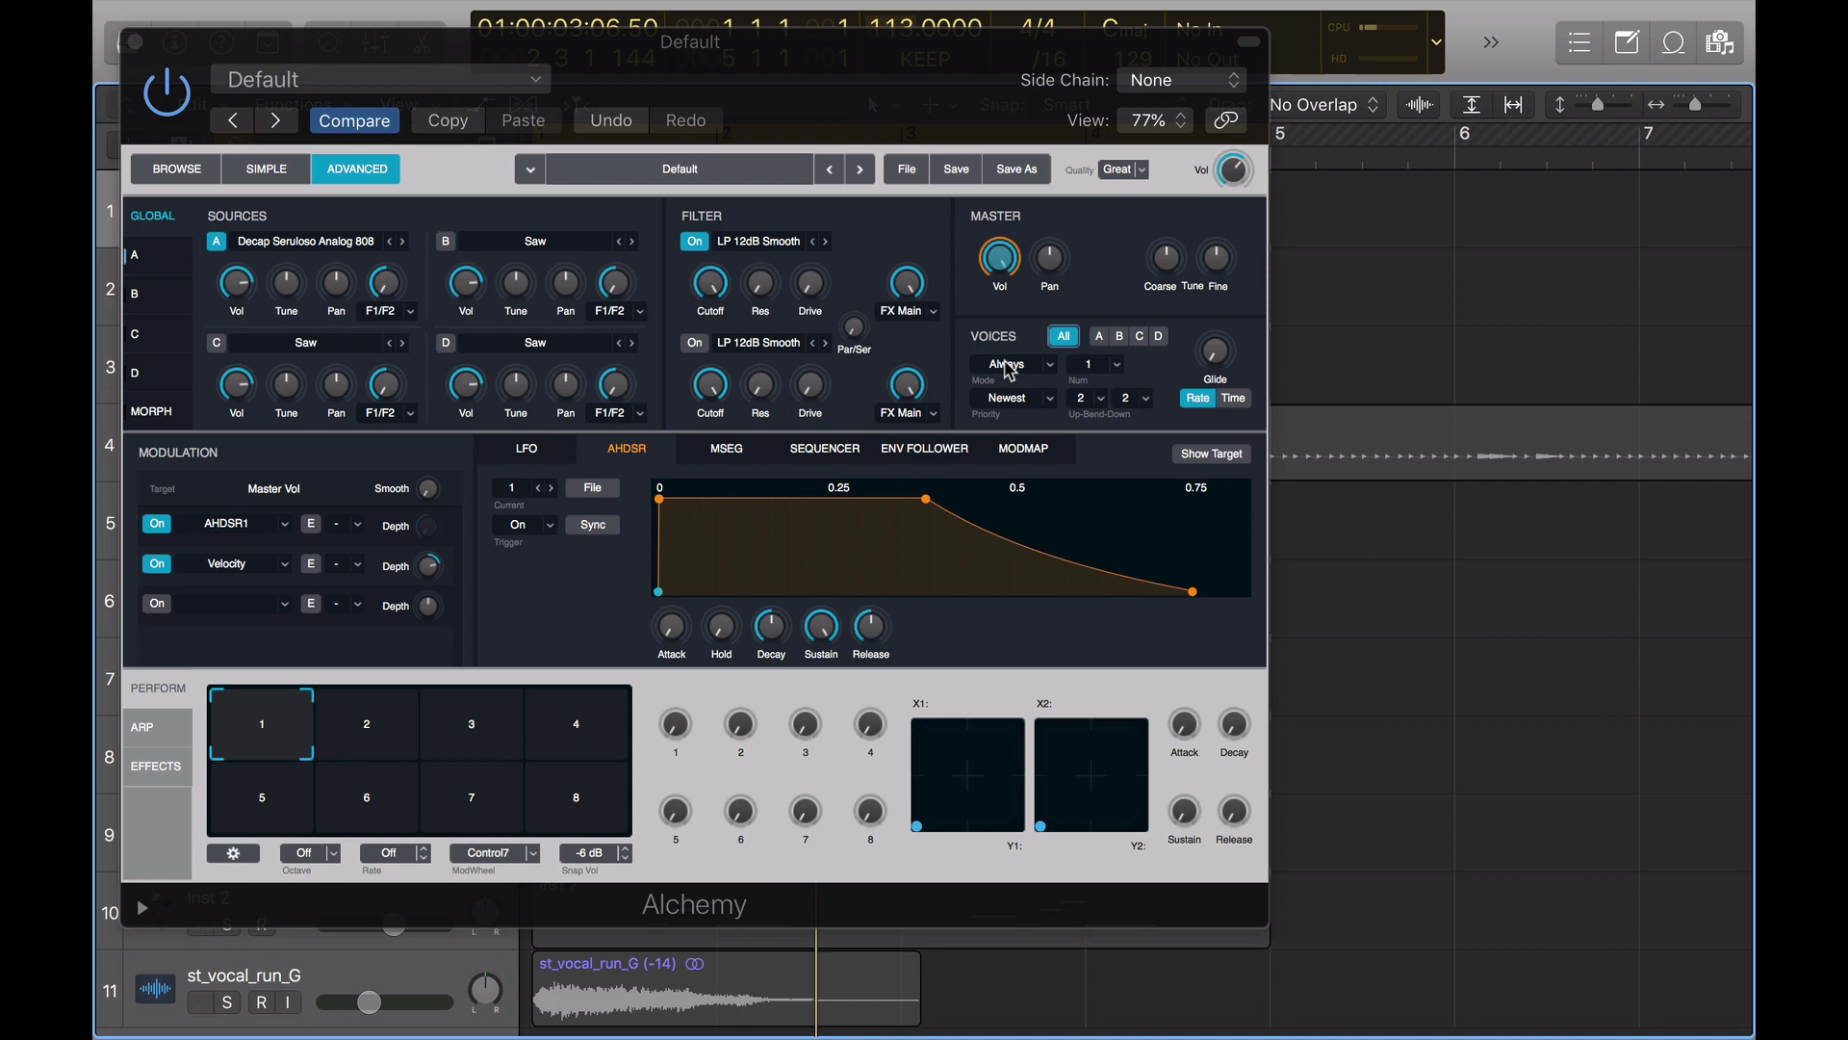
Set Alchemy's voice mode to Legato and raise Glide to about 7.8%
{"action": "left_click", "coordinate": [1016, 366]}
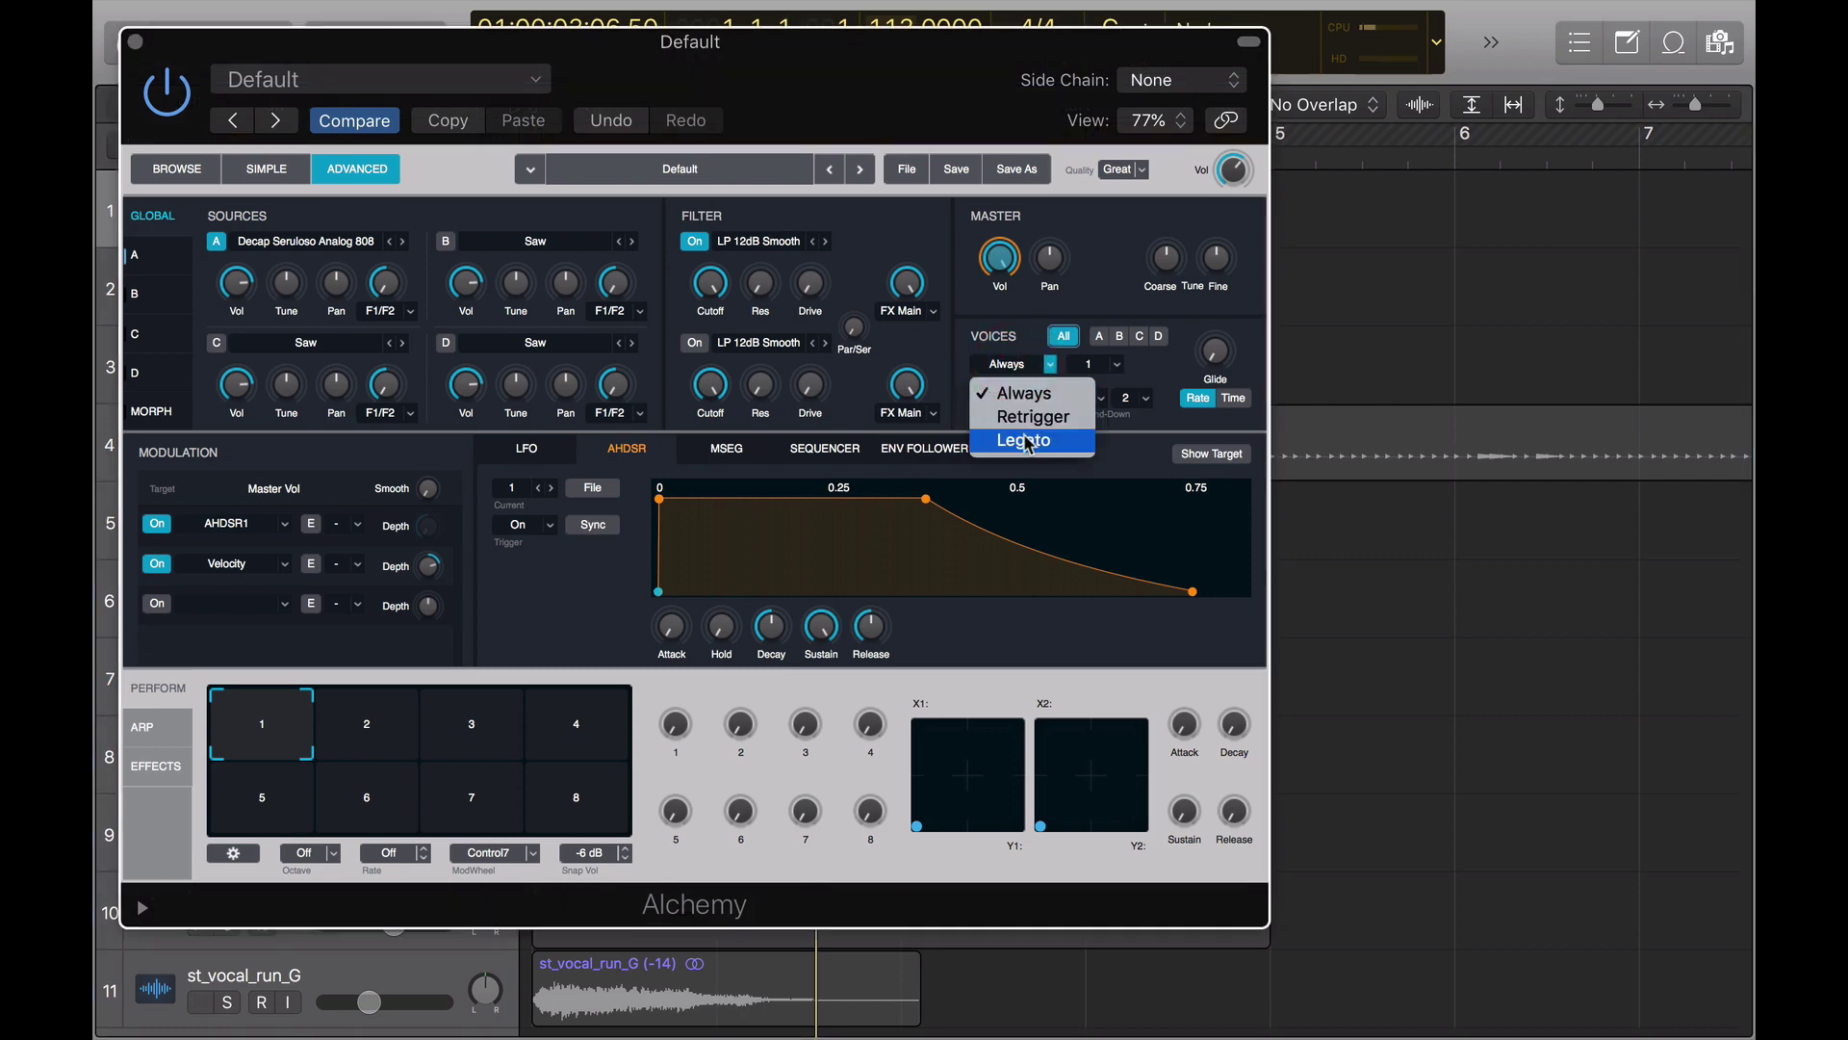
{"action": "left_click", "coordinate": [1027, 443]}
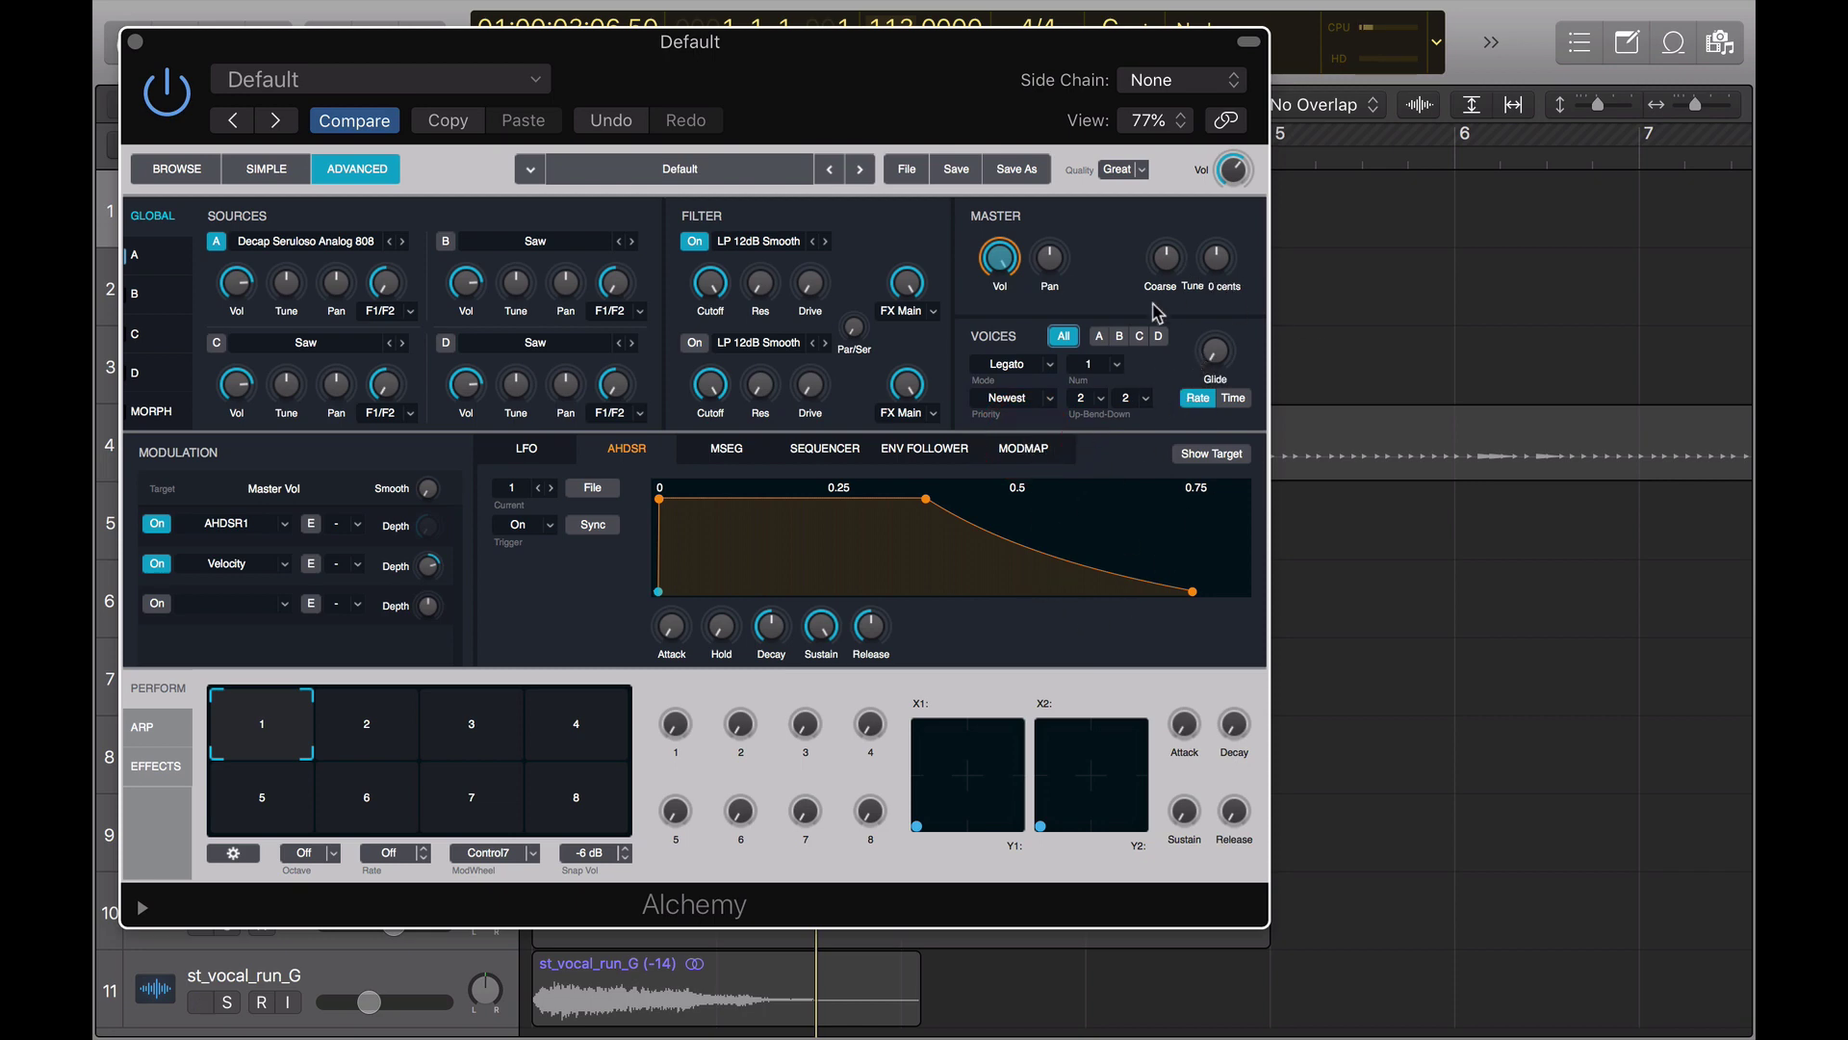
{"action": "left_click_drag", "start_coordinate": [1214, 356], "coordinate": [1202, 330]}
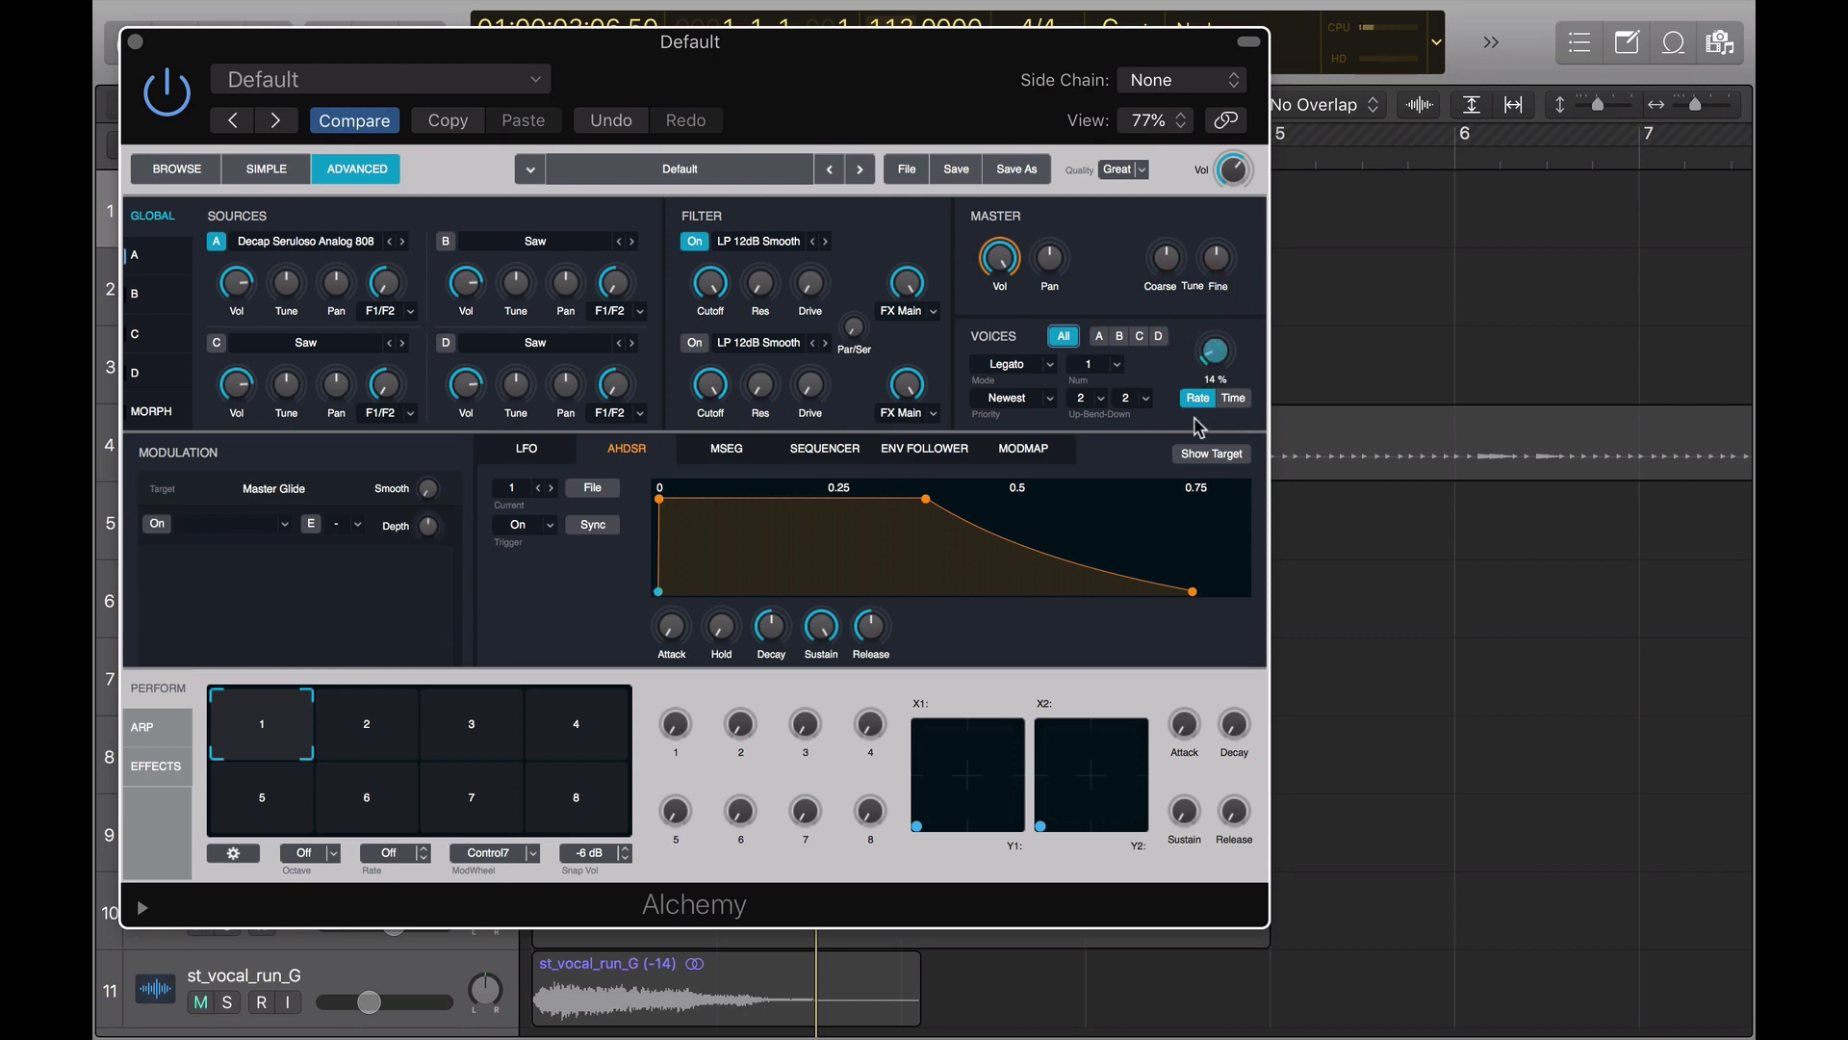
Keep glide in Rate mode, tweak it to about 10.7% during playback, leaving priority on Newest
{"action": "left_click", "coordinate": [1234, 398]}
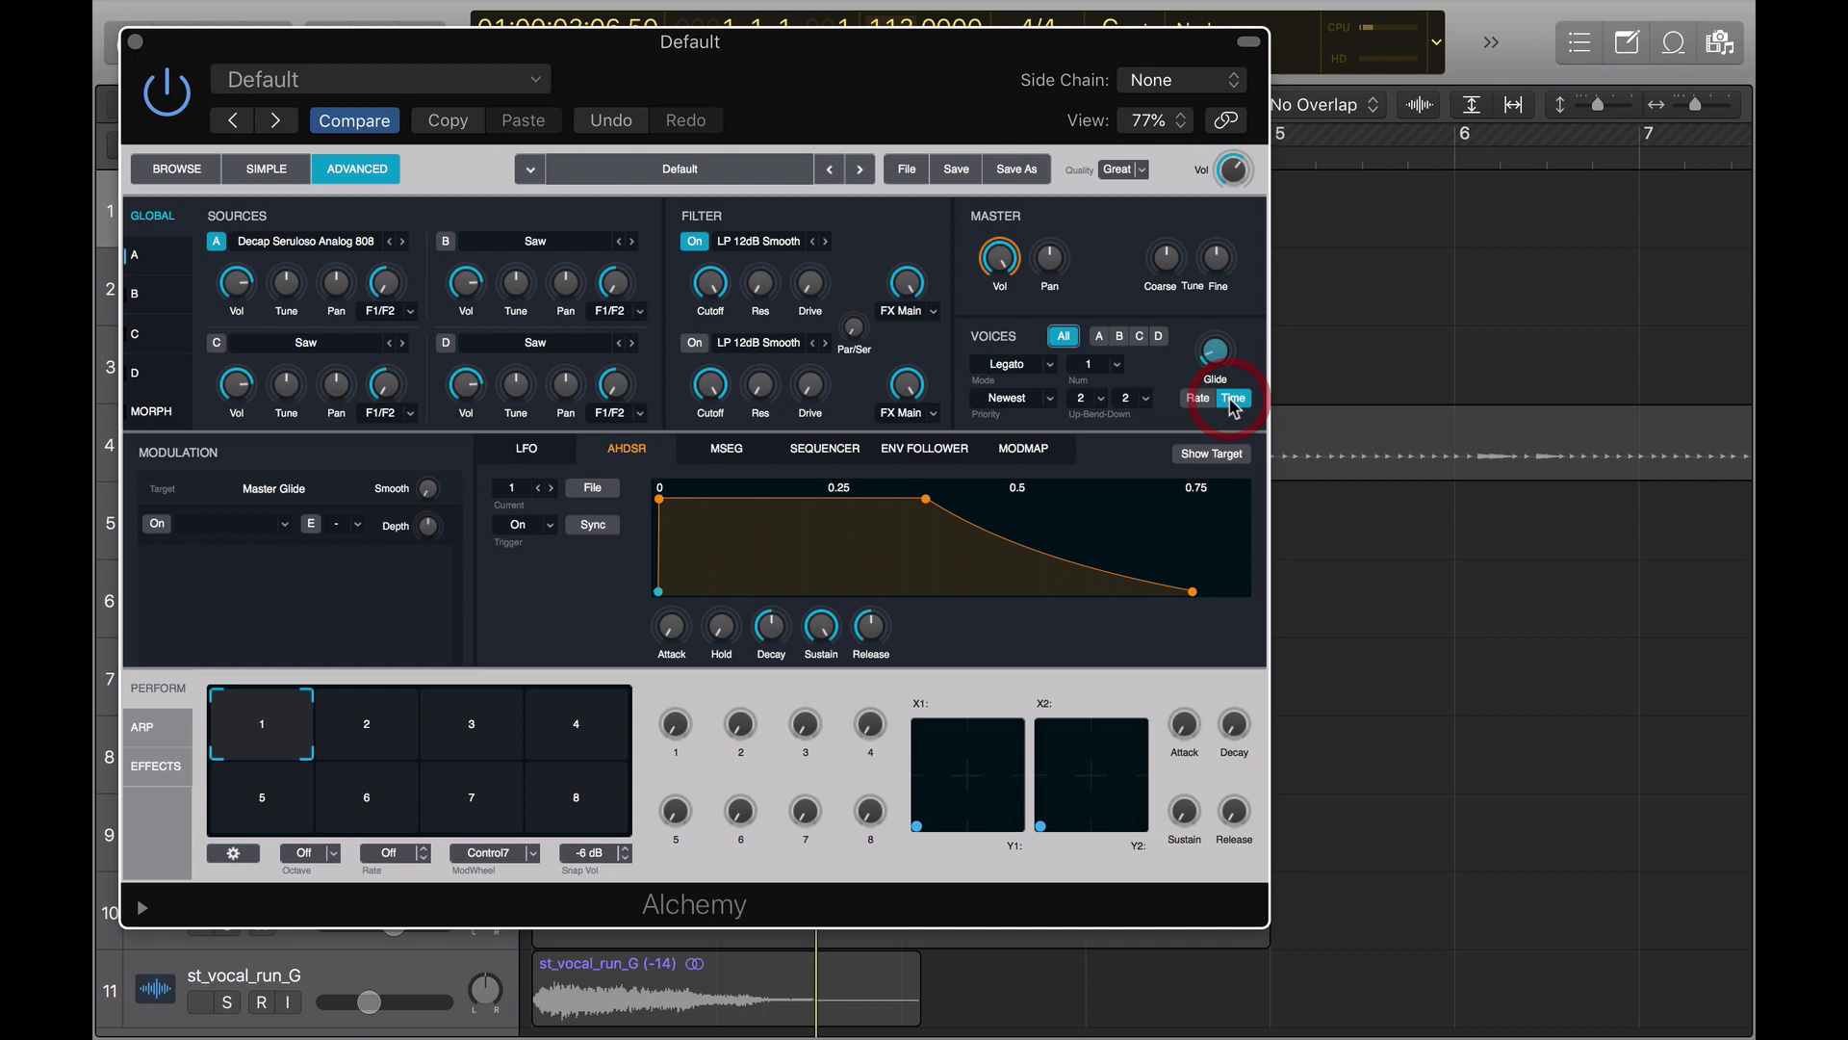
{"action": "left_click", "coordinate": [1197, 398]}
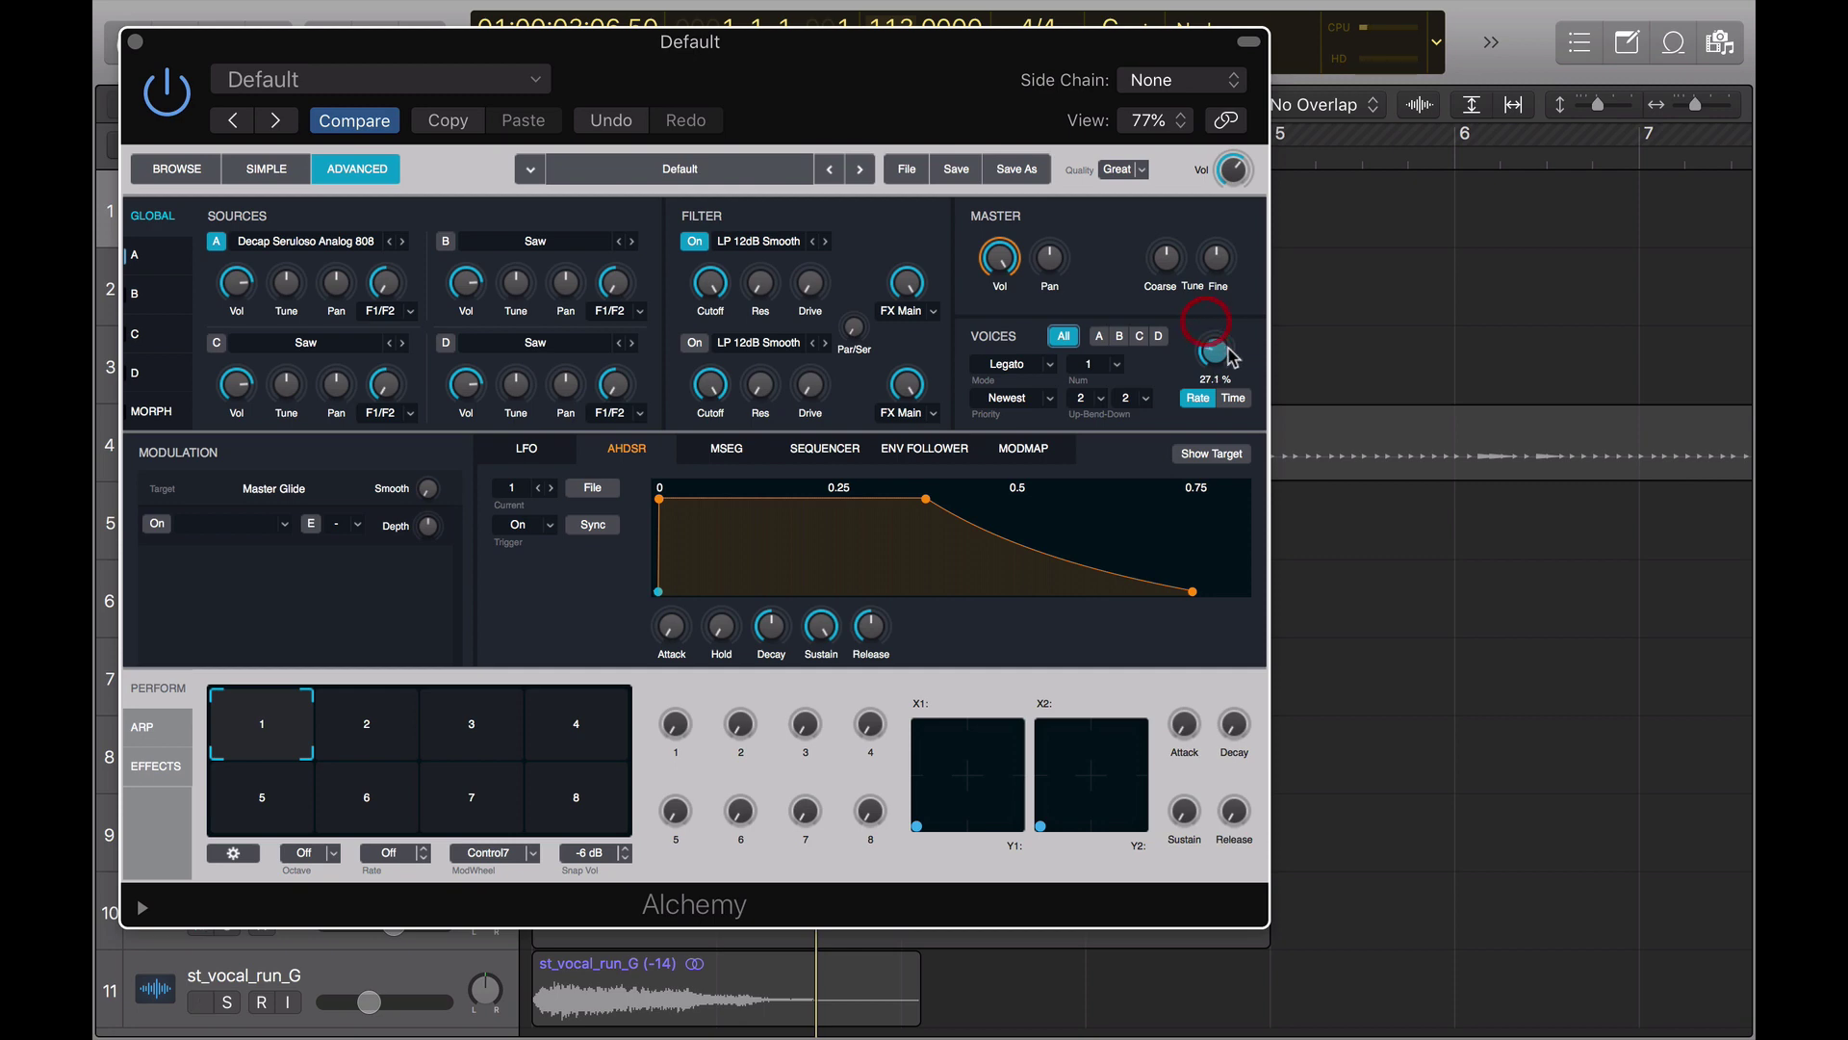
{"action": "key", "text": "space"}
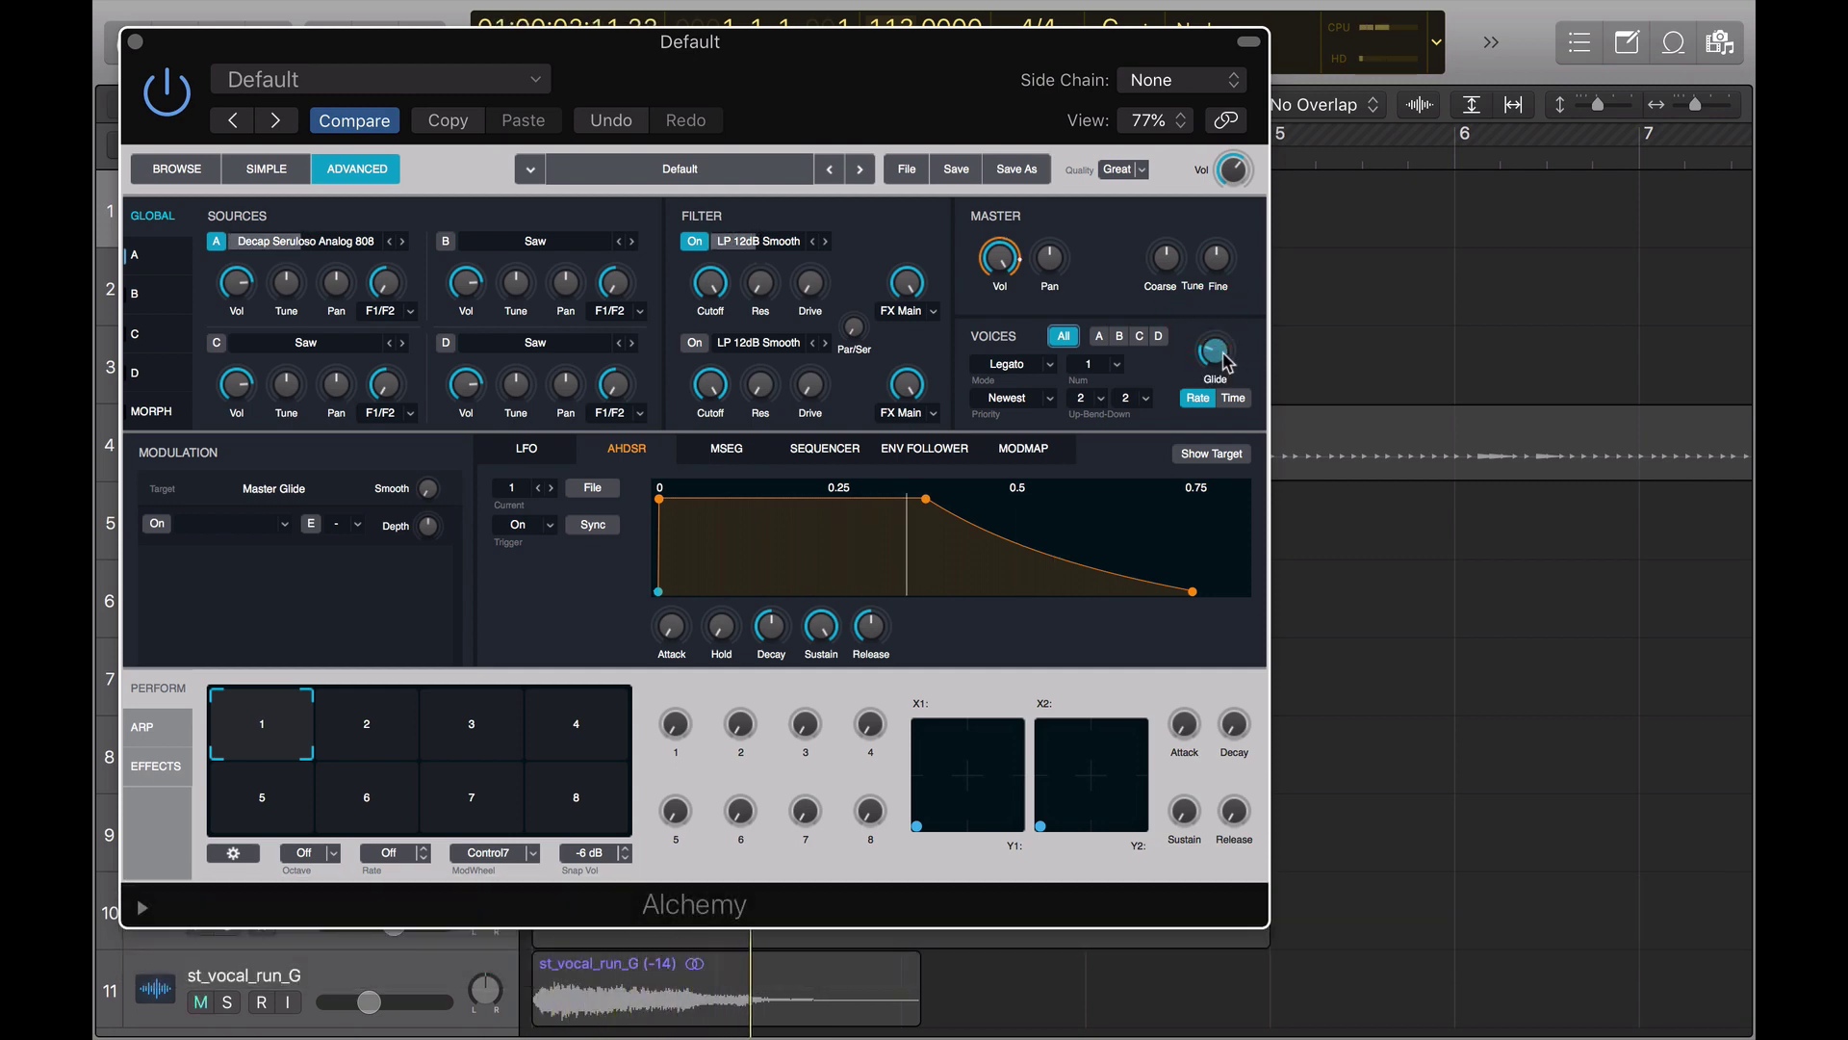
{"action": "left_click_drag", "start_coordinate": [1221, 358], "coordinate": [1228, 361]}
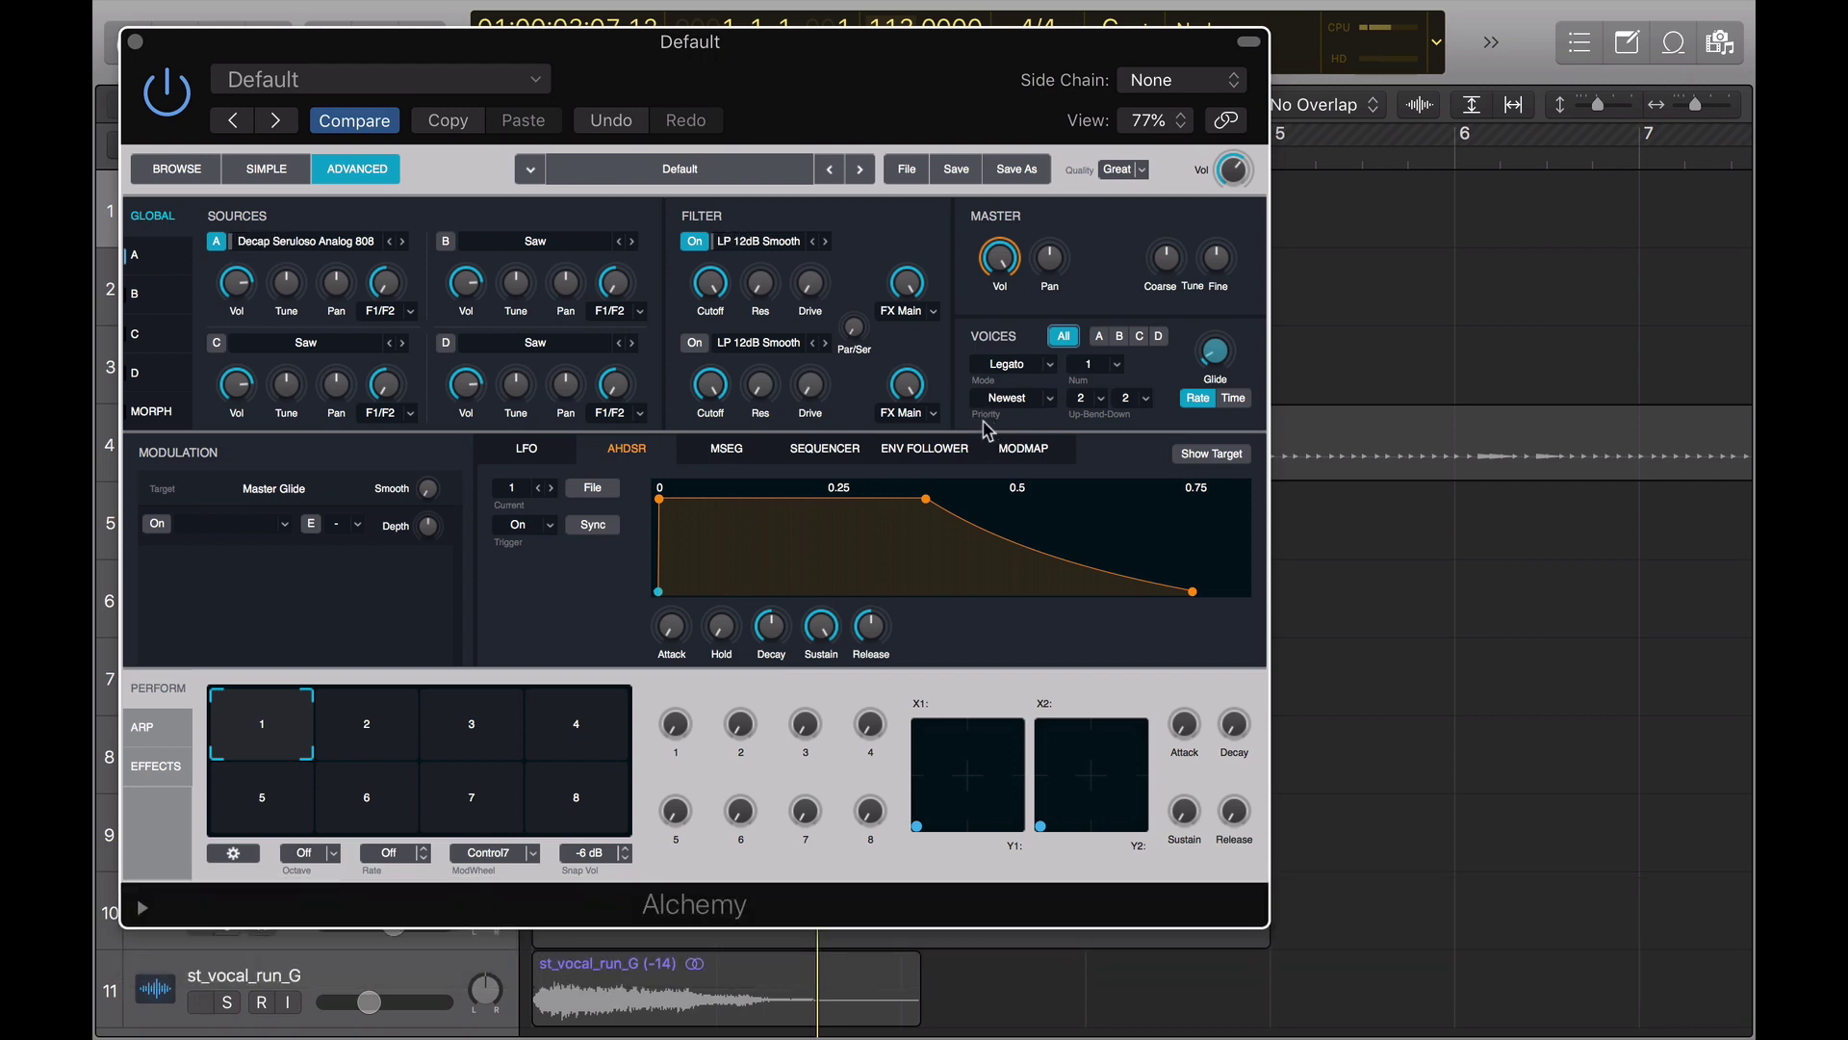
{"action": "left_click", "coordinate": [1035, 404]}
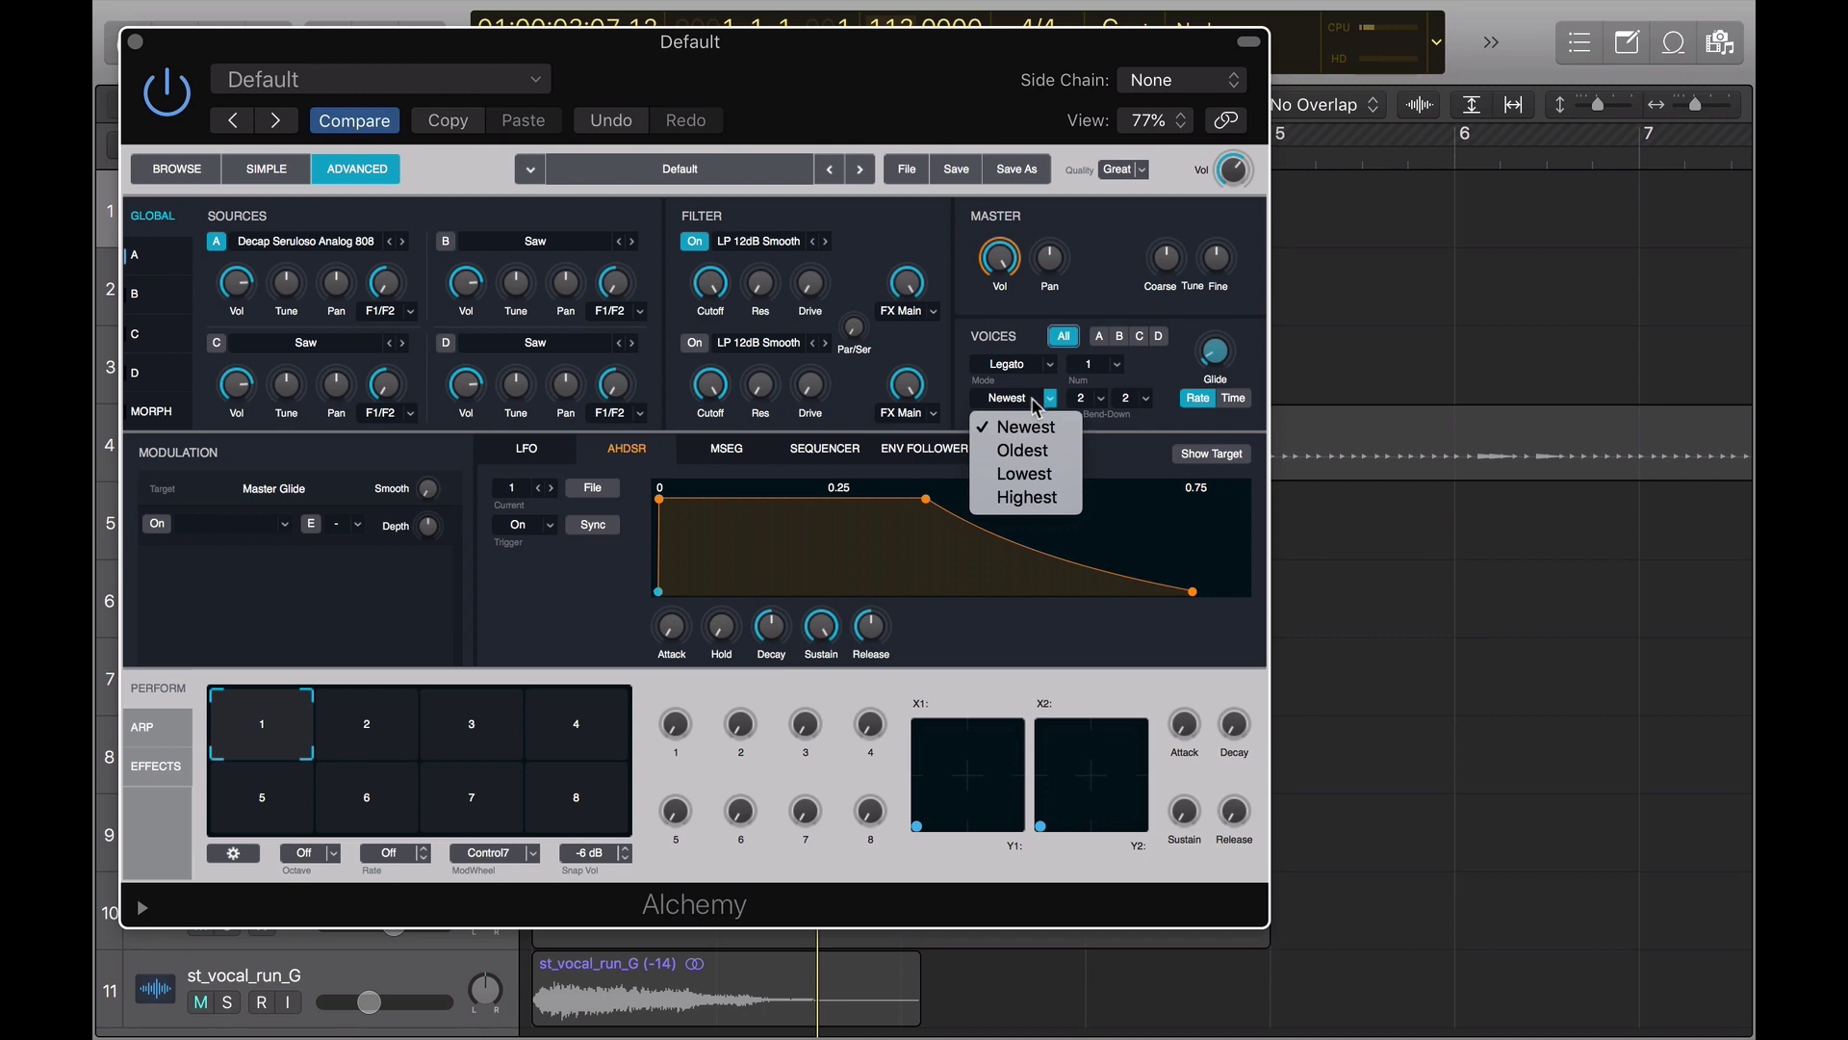
{"action": "left_click", "coordinate": [1037, 403]}
In the Piano Roll, adjust the first C0 note's length so it reaches the next C1 note
{"action": "key", "text": "v"}
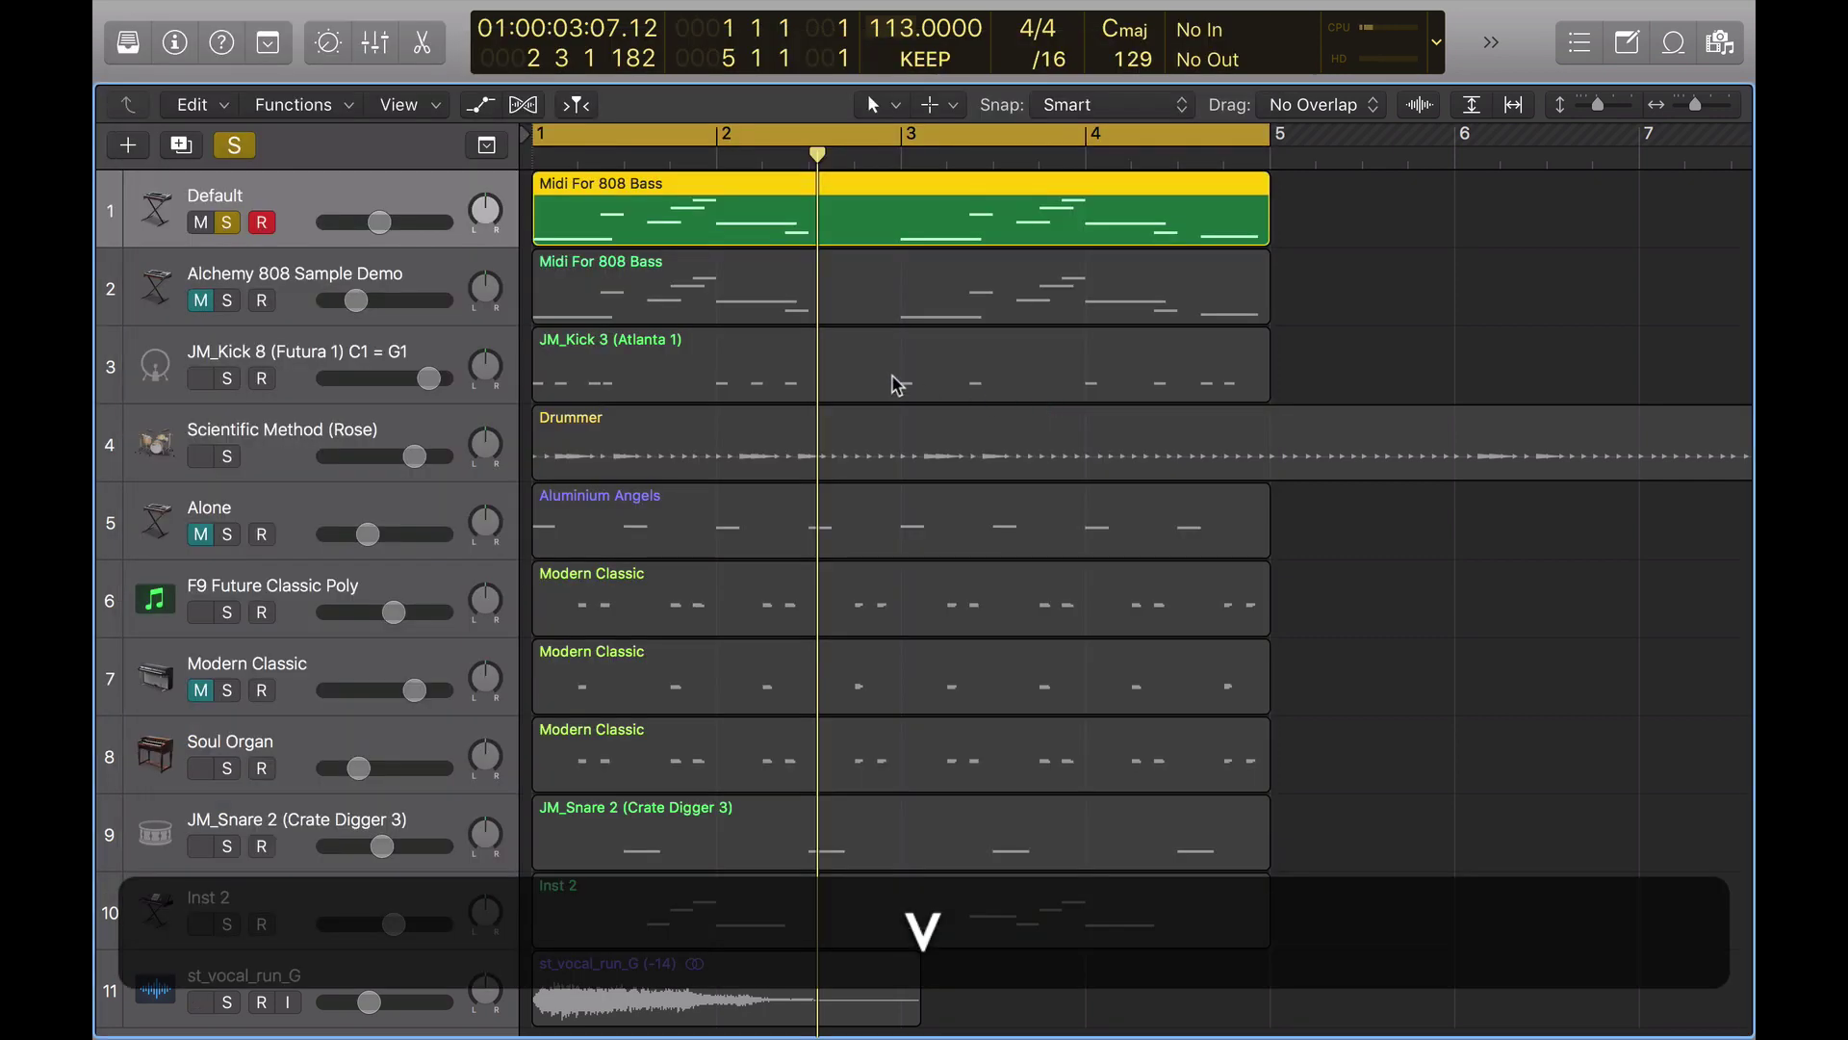
{"action": "key", "text": "p"}
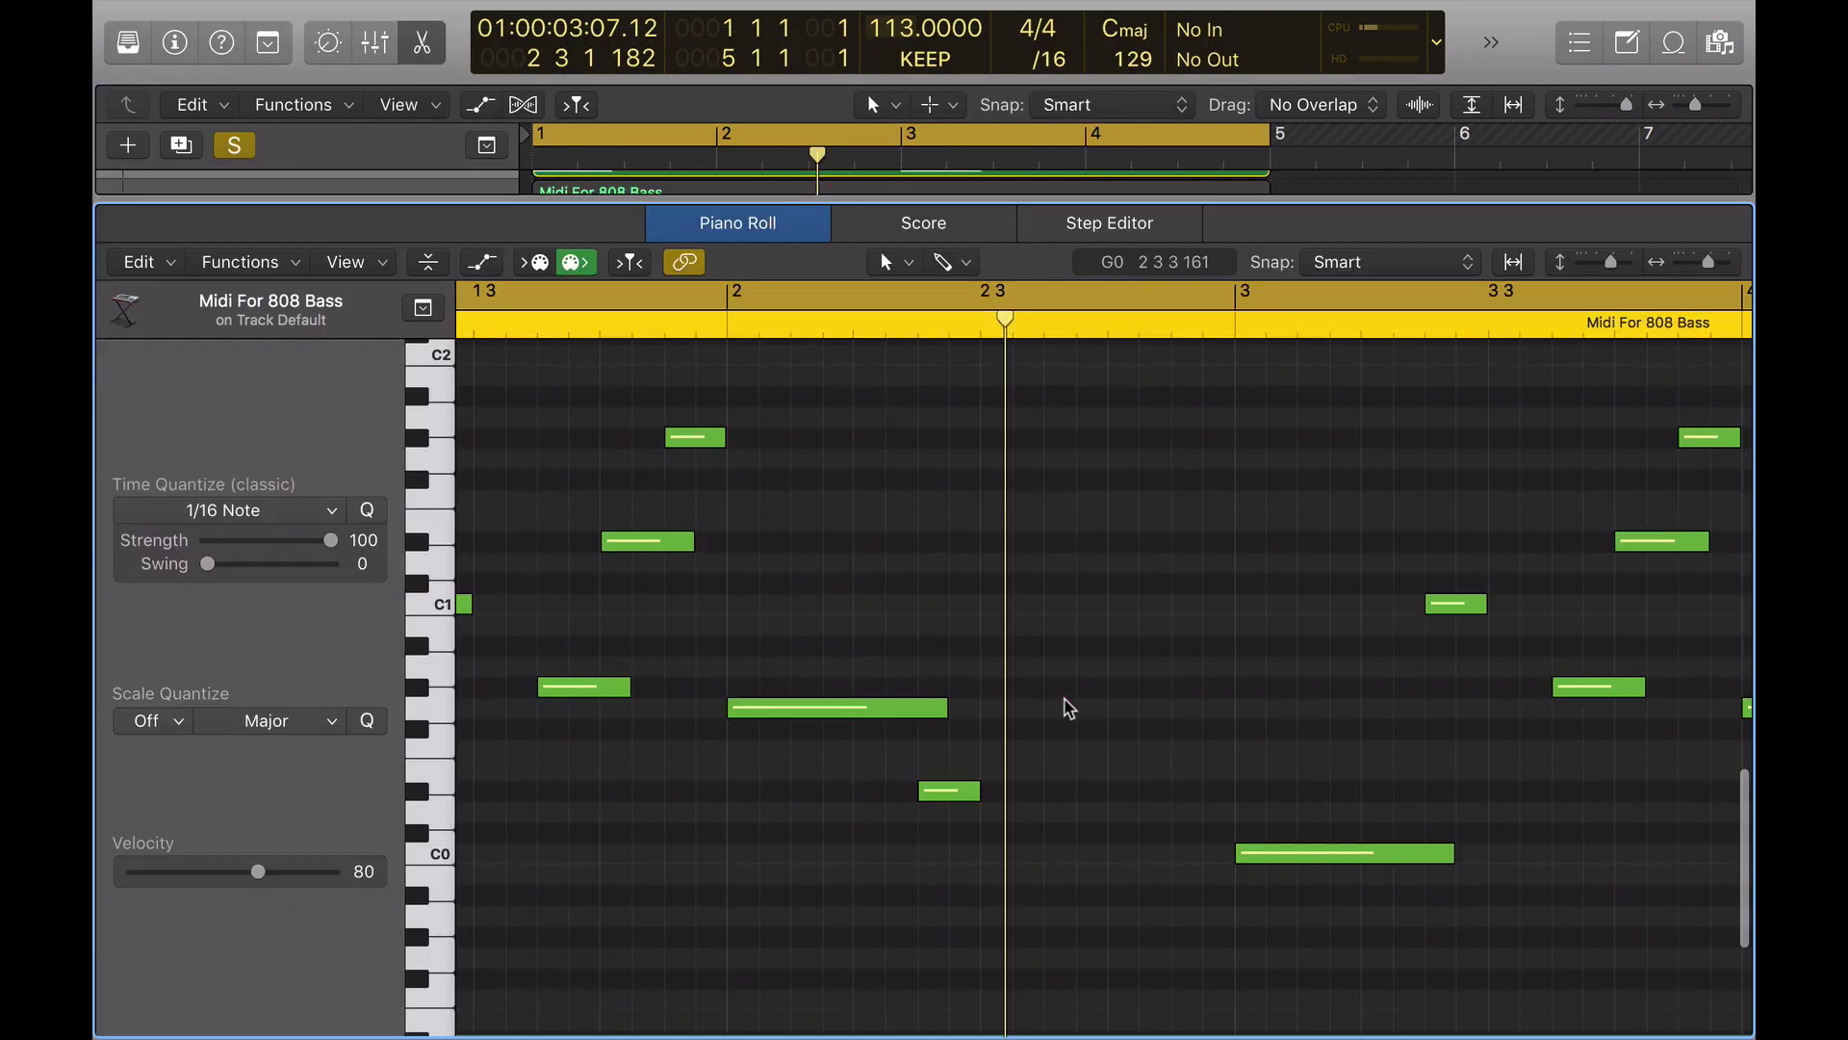
{"action": "scroll", "coordinate": [962, 704], "scroll_direction": "left", "scroll_amount": 5}
{"action": "scroll", "coordinate": [808, 706], "scroll_direction": "up", "scroll_amount": 4, "text": "alt"}
{"action": "scroll", "coordinate": [807, 703], "scroll_direction": "down", "scroll_amount": 3, "text": "alt"}
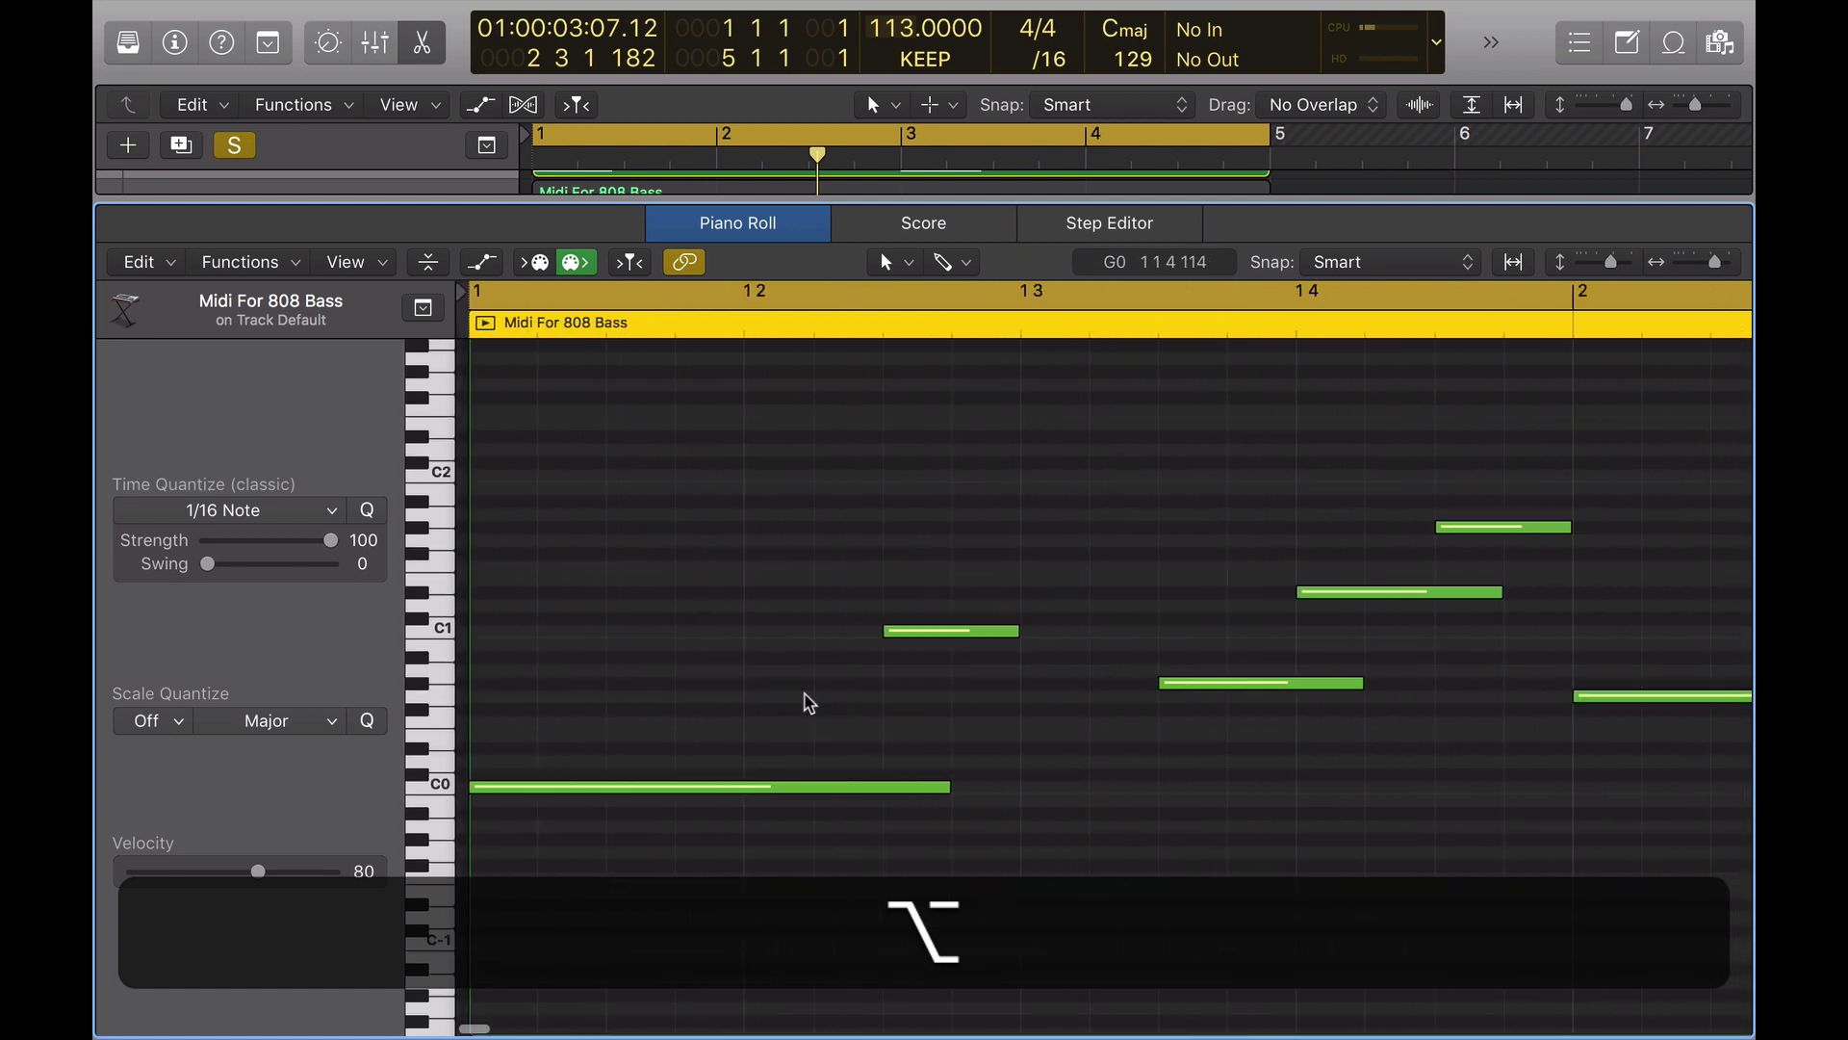
{"action": "scroll", "coordinate": [907, 735], "scroll_direction": "down", "scroll_amount": 2}
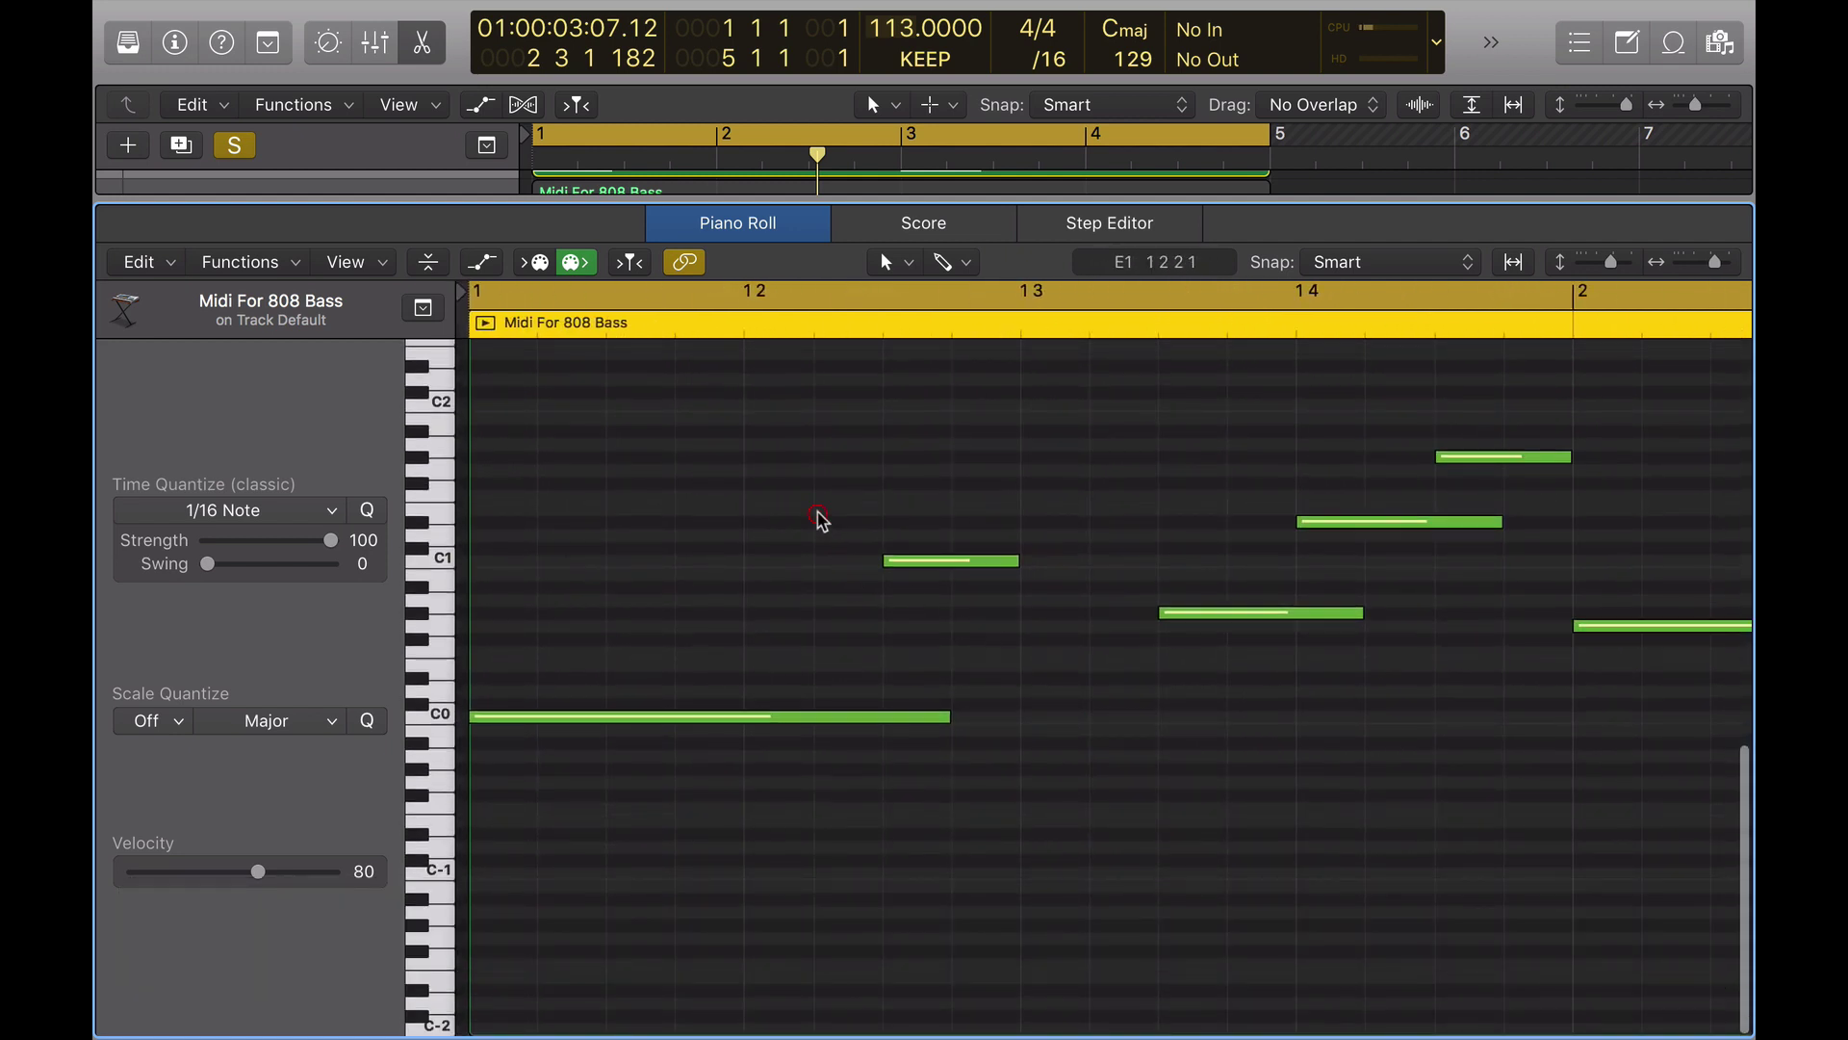
{"action": "mouse_move", "coordinate": [950, 716]}
{"action": "left_mouse_down"}
{"action": "mouse_move", "coordinate": [898, 716]}
{"action": "mouse_move", "coordinate": [924, 716]}
{"action": "left_mouse_up"}
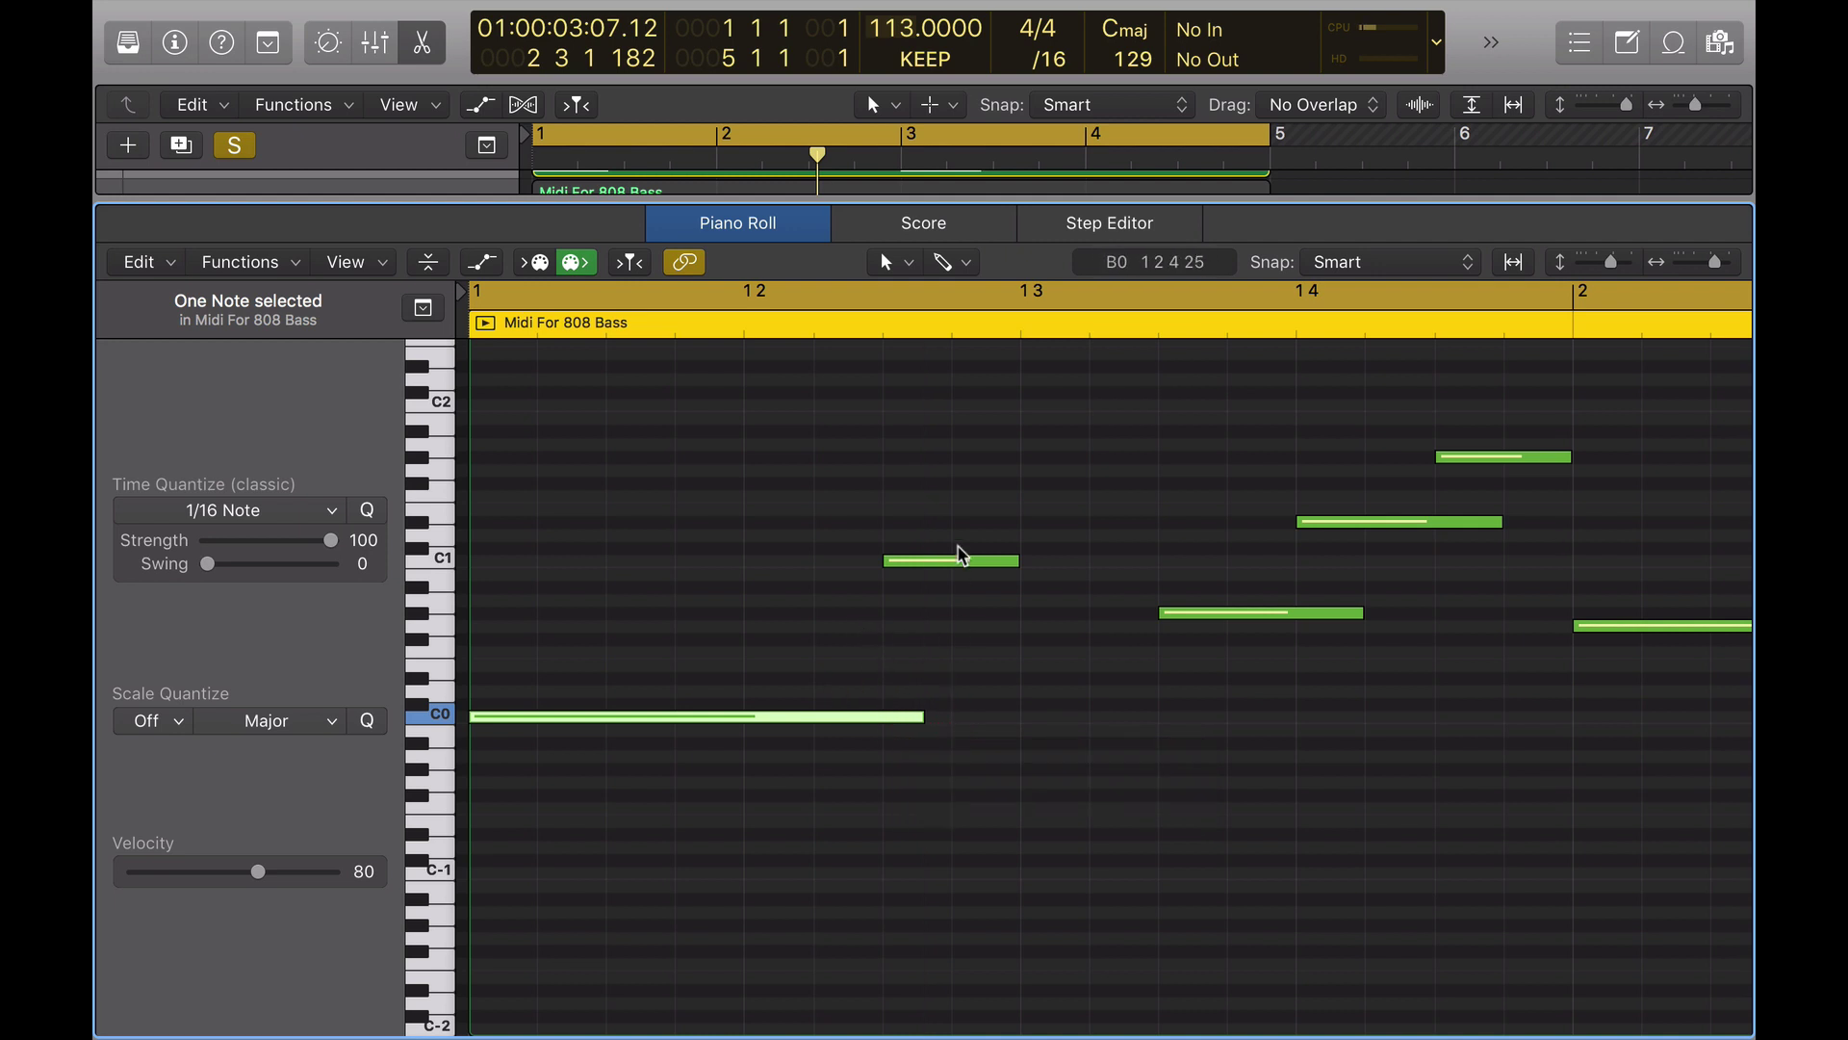
{"action": "left_click", "coordinate": [955, 560]}
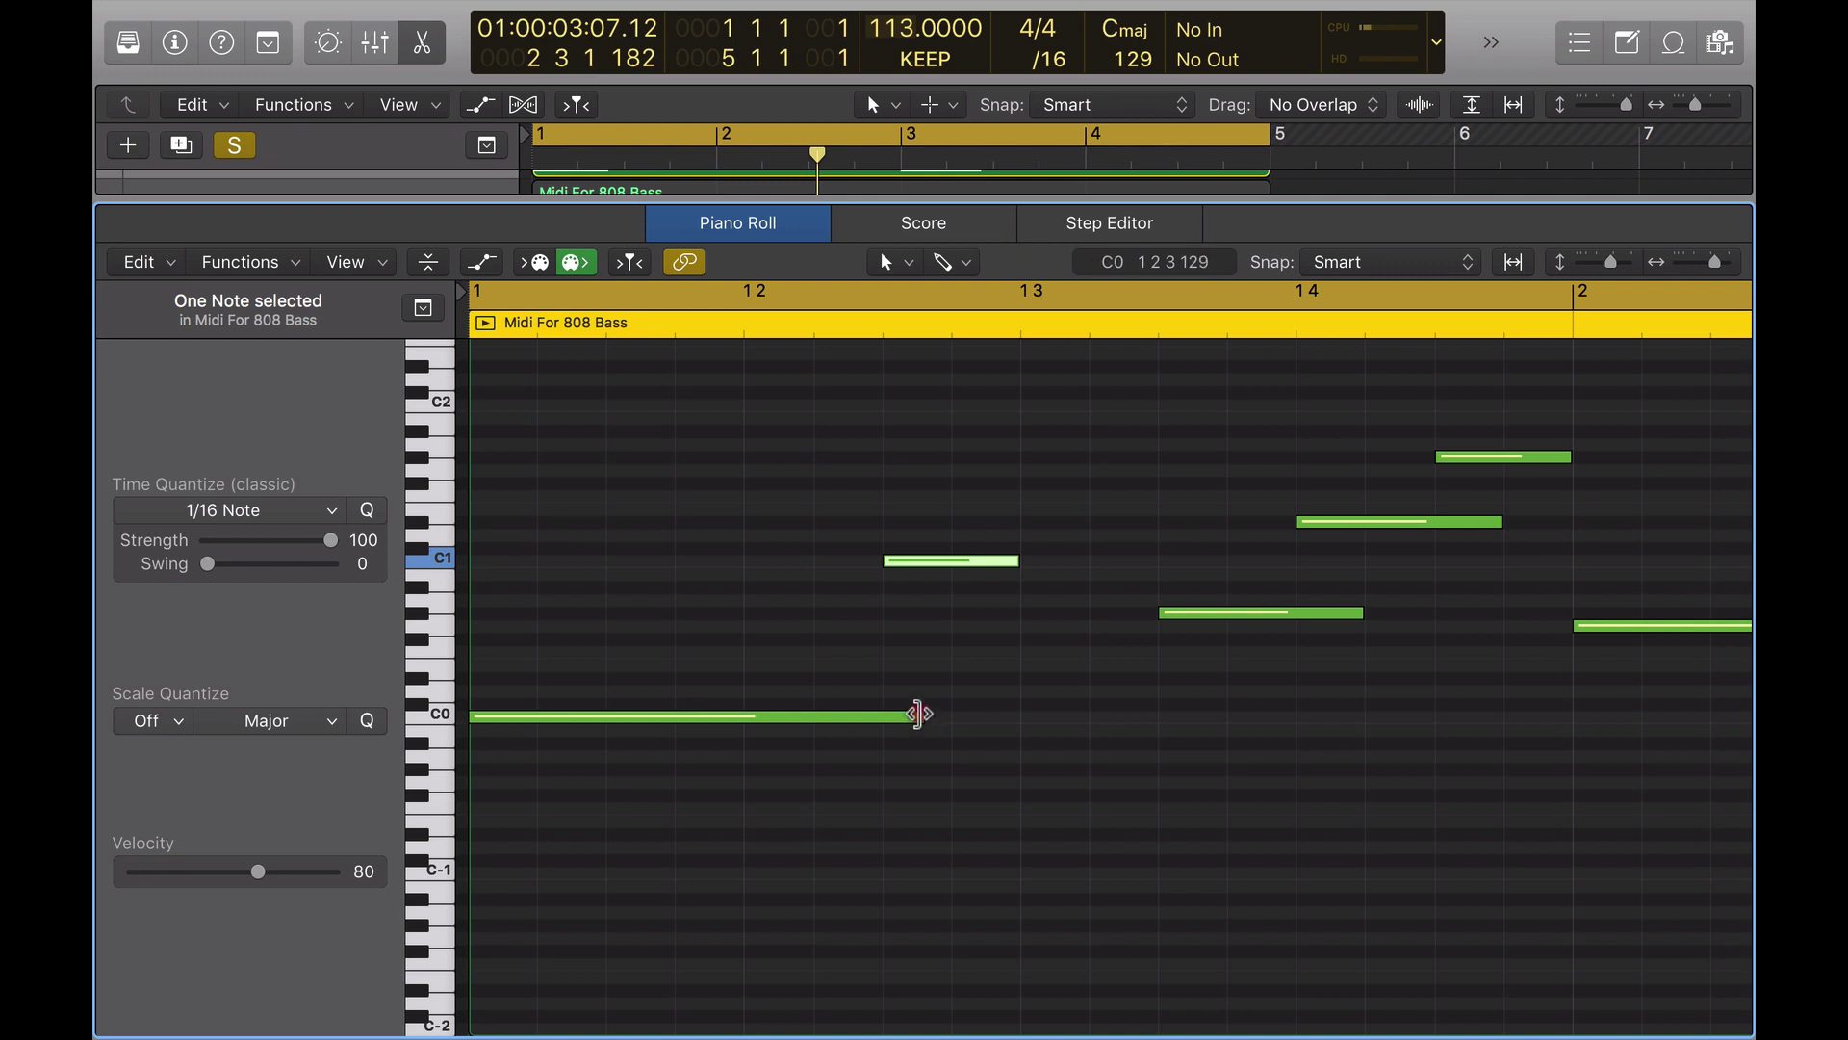
{"action": "mouse_move", "coordinate": [917, 713]}
{"action": "left_mouse_down"}
{"action": "mouse_move", "coordinate": [941, 716]}
{"action": "mouse_move", "coordinate": [896, 715]}
{"action": "left_mouse_up"}
{"action": "scroll", "coordinate": [897, 715], "scroll_direction": "up", "scroll_amount": 5}
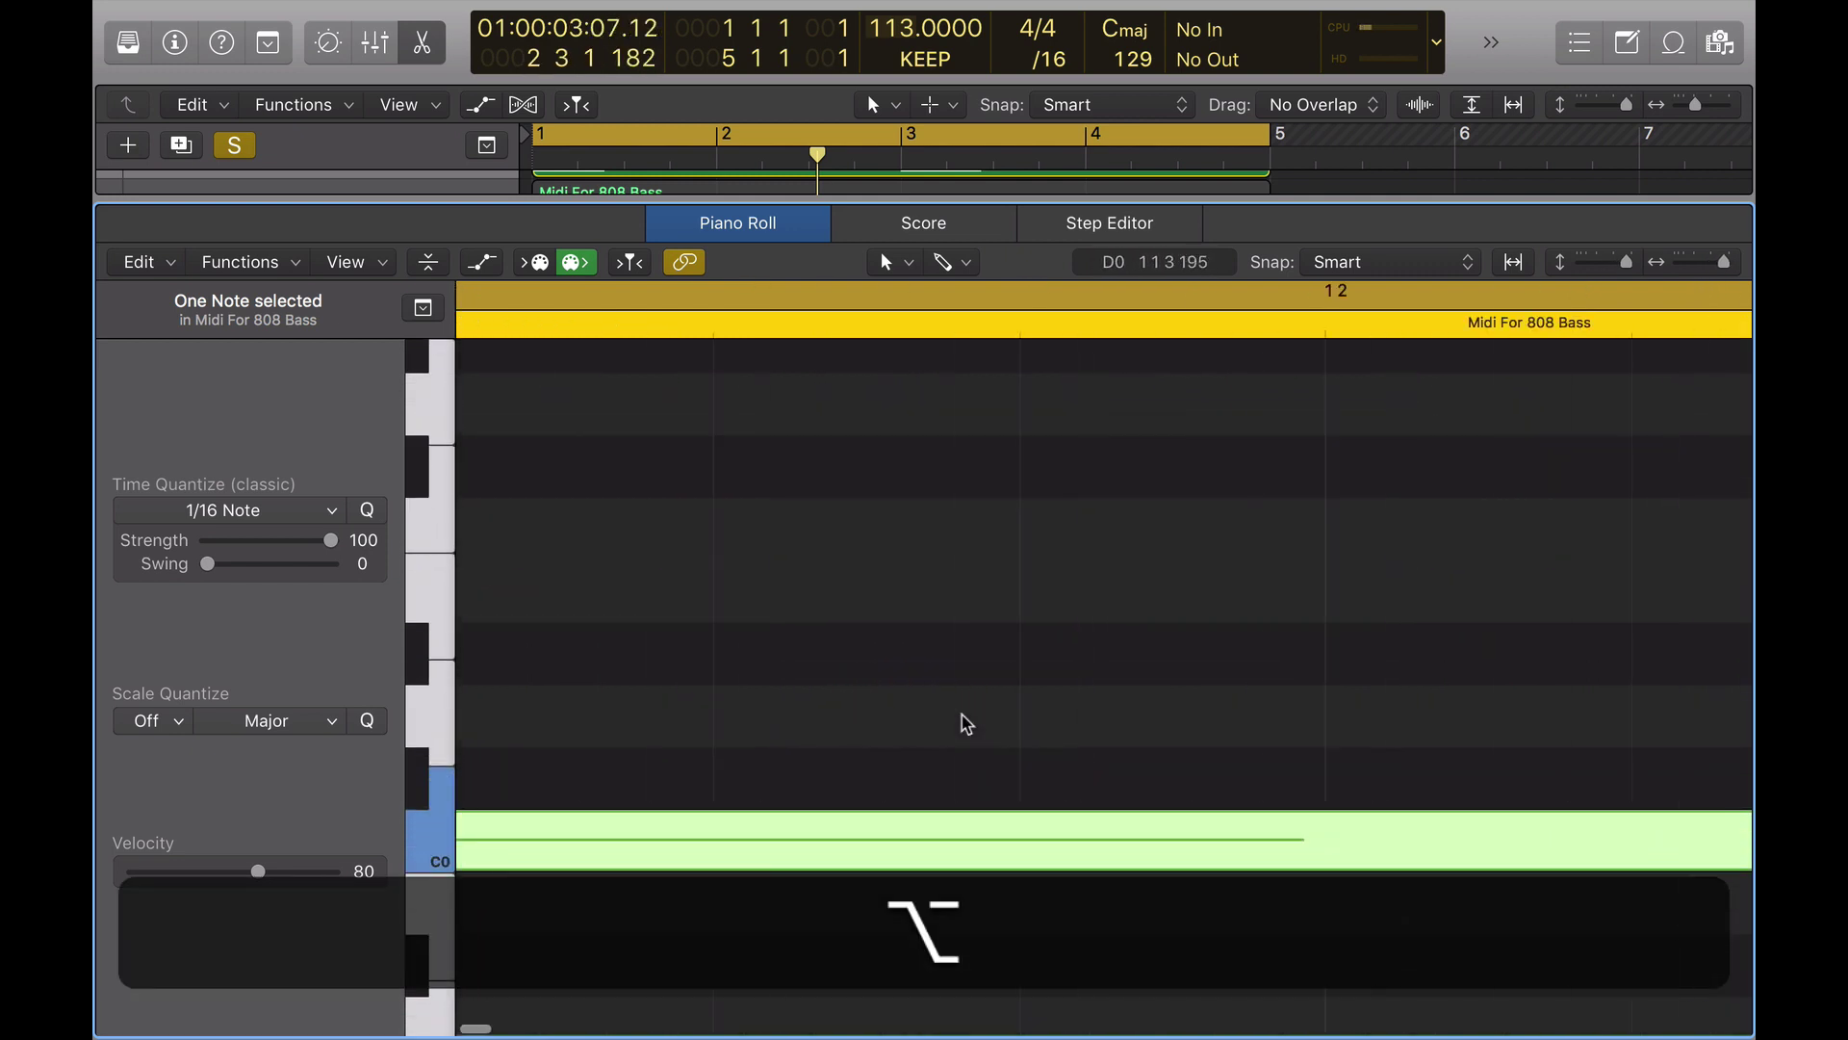
{"action": "scroll", "coordinate": [964, 723], "scroll_direction": "down", "scroll_amount": 5}
{"action": "scroll", "coordinate": [878, 510], "scroll_direction": "up", "scroll_amount": 3}
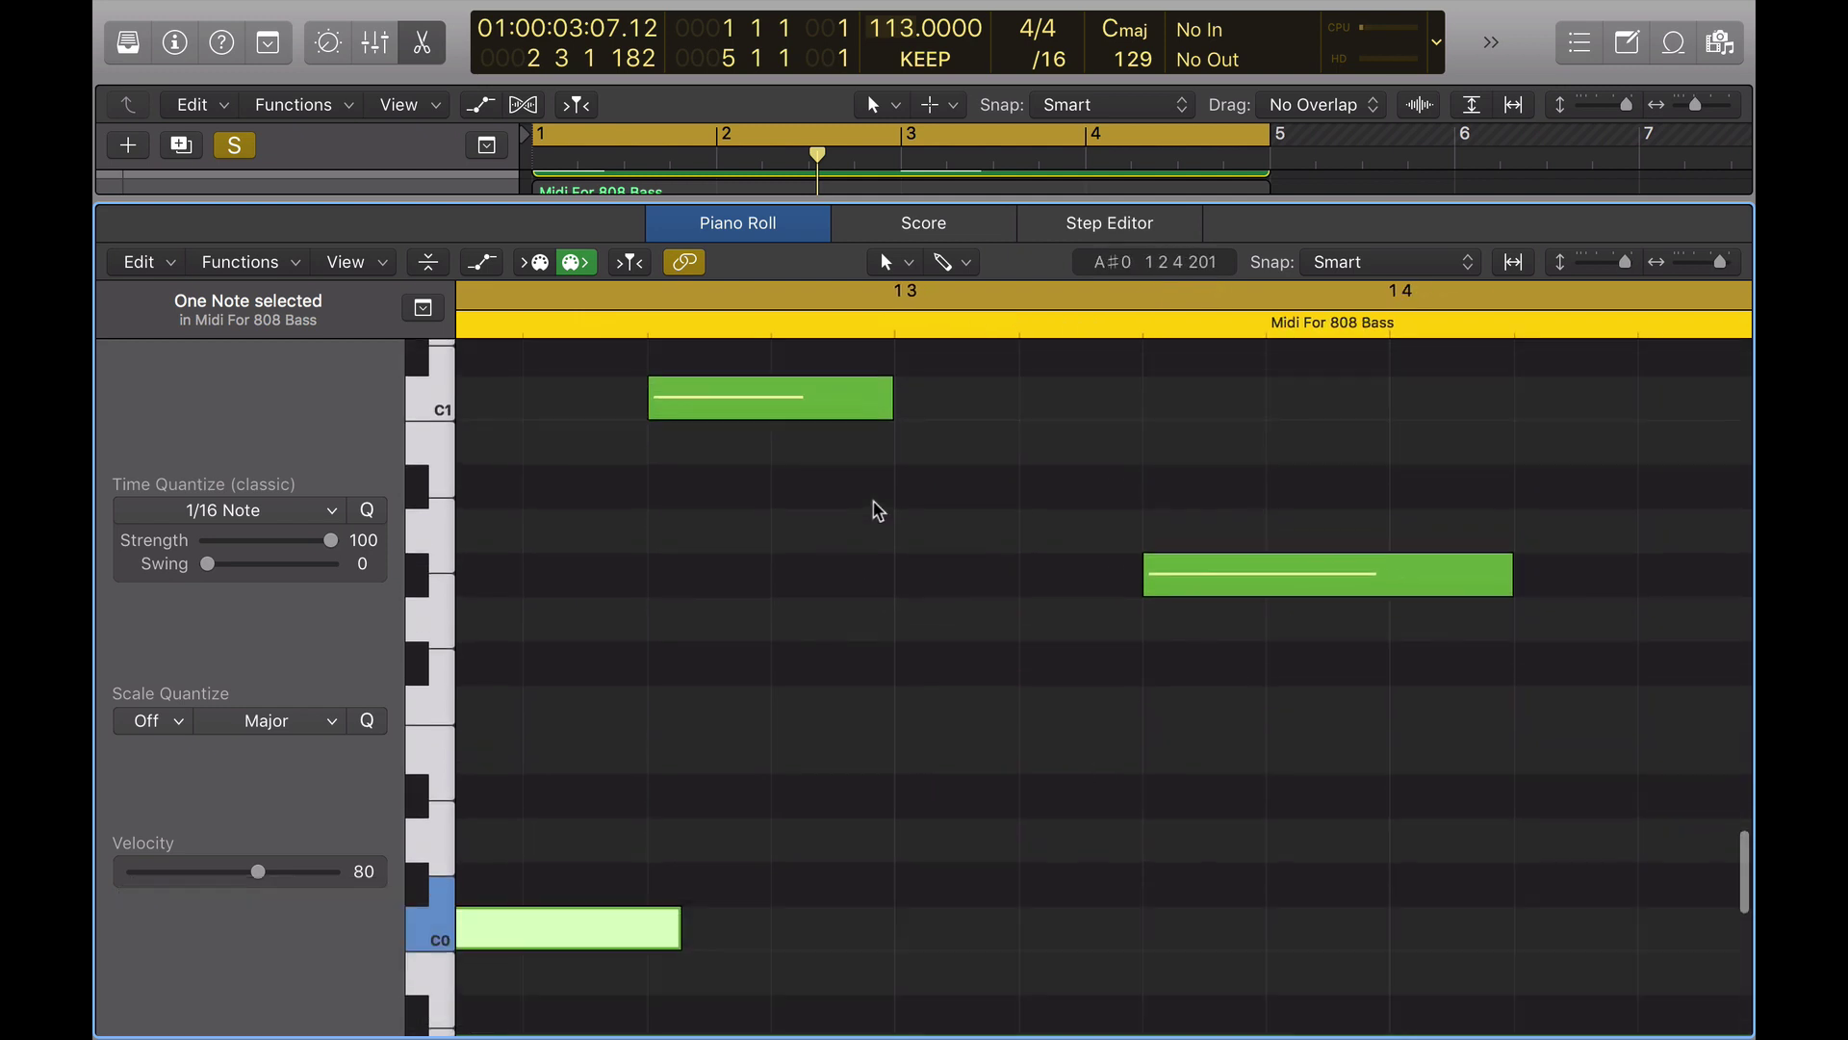
Select the C1 and C0 notes and play the edited bass from bar 1
{"action": "left_click_drag", "start_coordinate": [818, 979], "coordinate": [549, 300]}
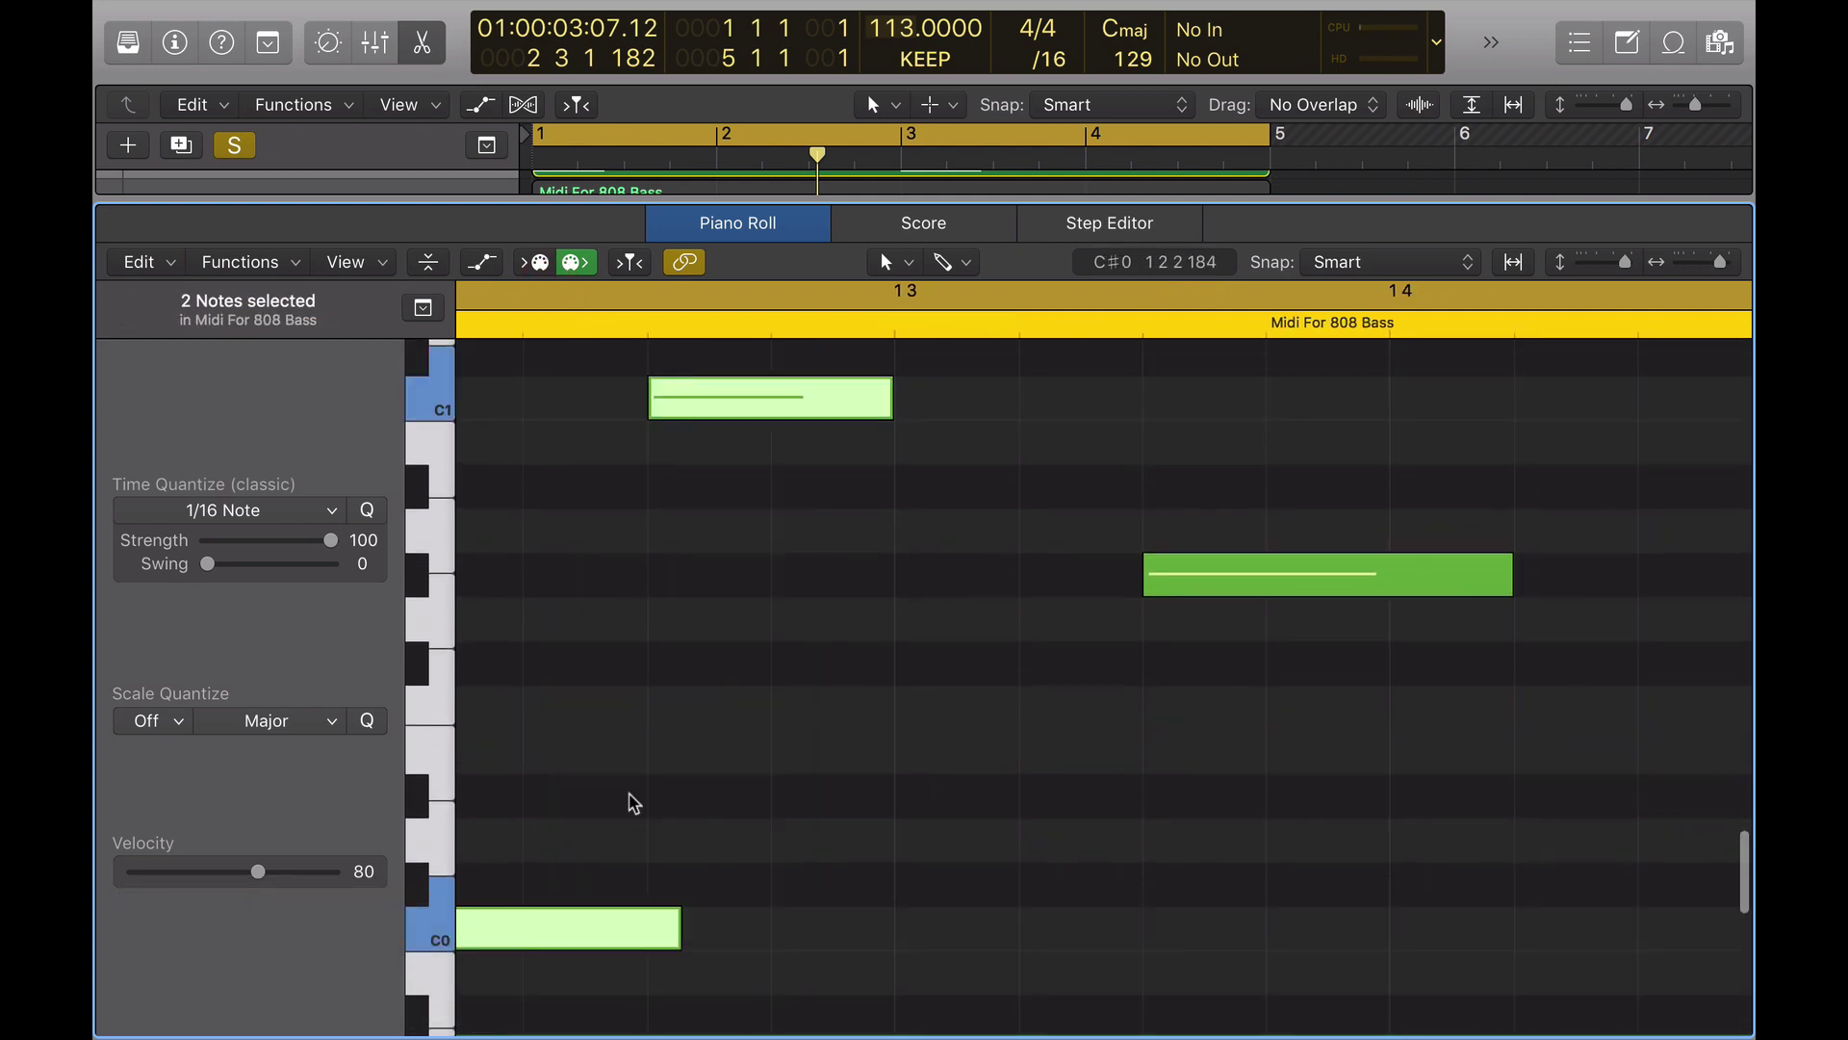
{"action": "scroll", "coordinate": [735, 673], "scroll_direction": "down", "scroll_amount": 4}
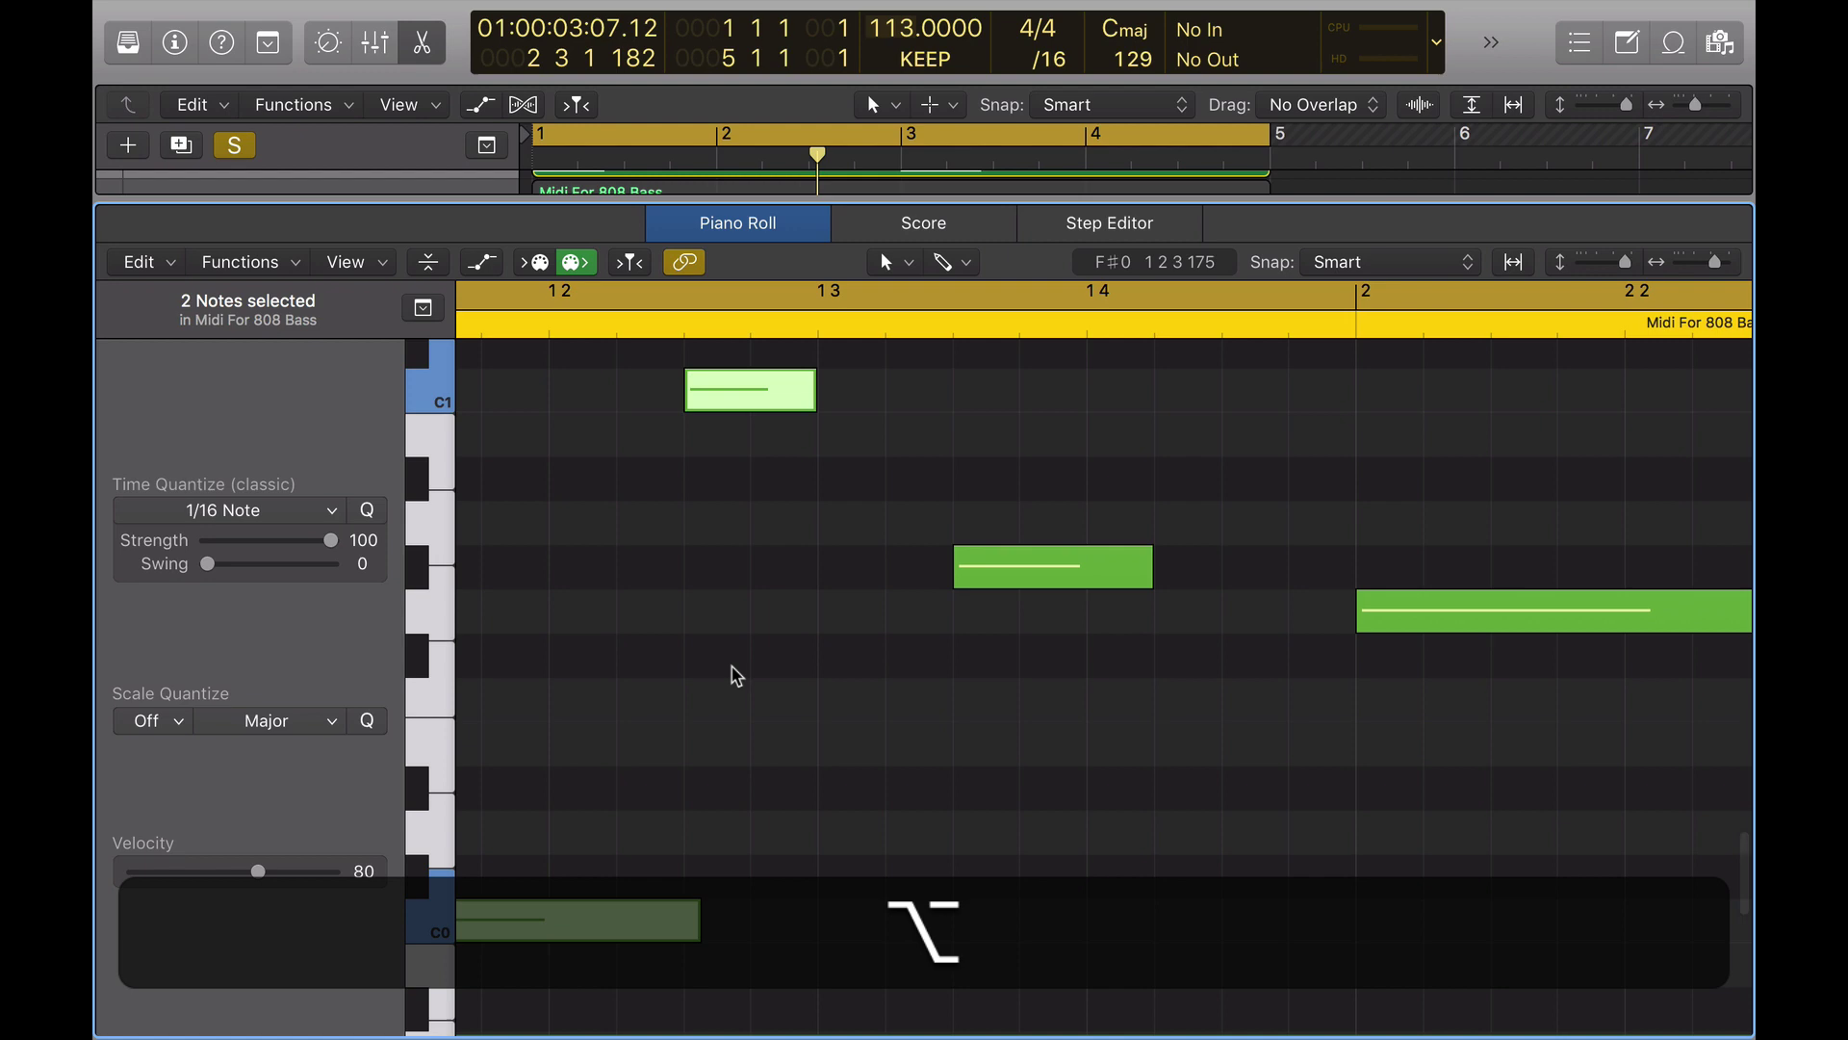
{"action": "scroll", "coordinate": [734, 673], "scroll_direction": "left", "scroll_amount": 3}
{"action": "key", "text": "space"}
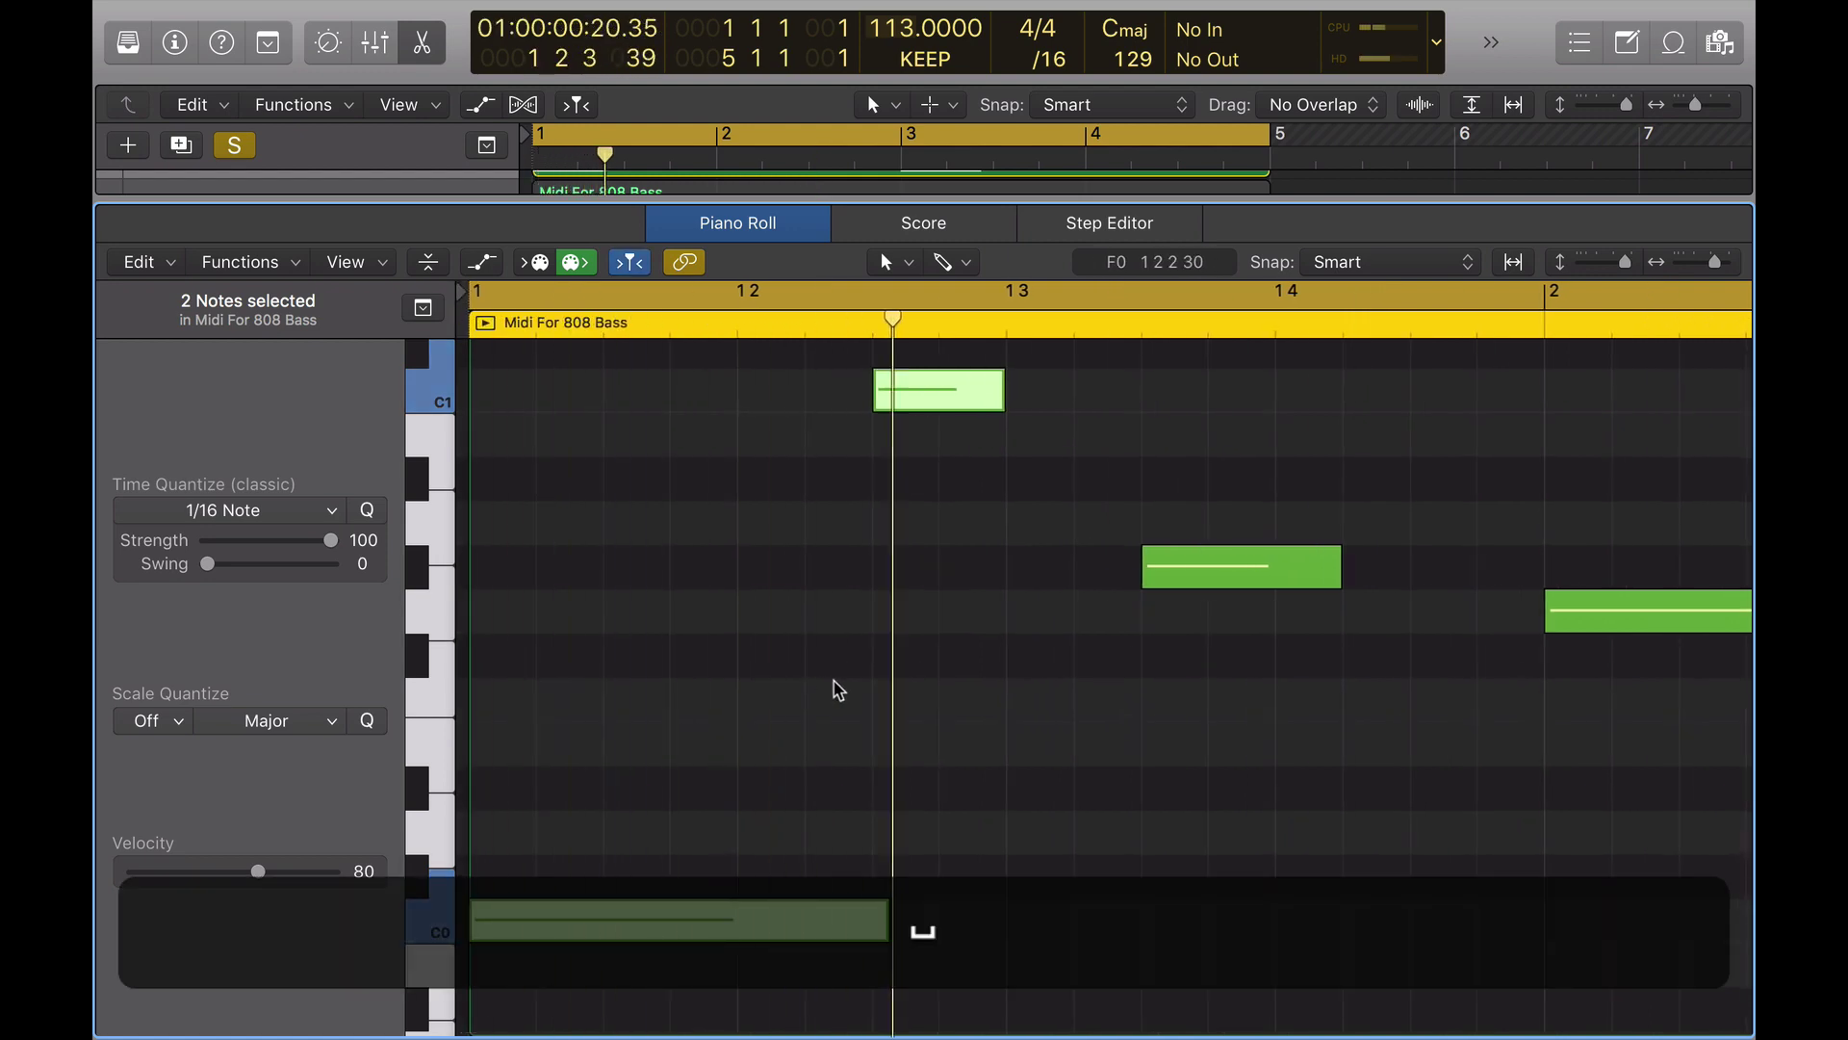
{"action": "key", "text": "space"}
Set Alchemy's voice priority to Oldest and start playback to hear it
{"action": "left_click", "coordinate": [875, 639]}
{"action": "key", "text": "x"}
{"action": "key", "text": "v"}
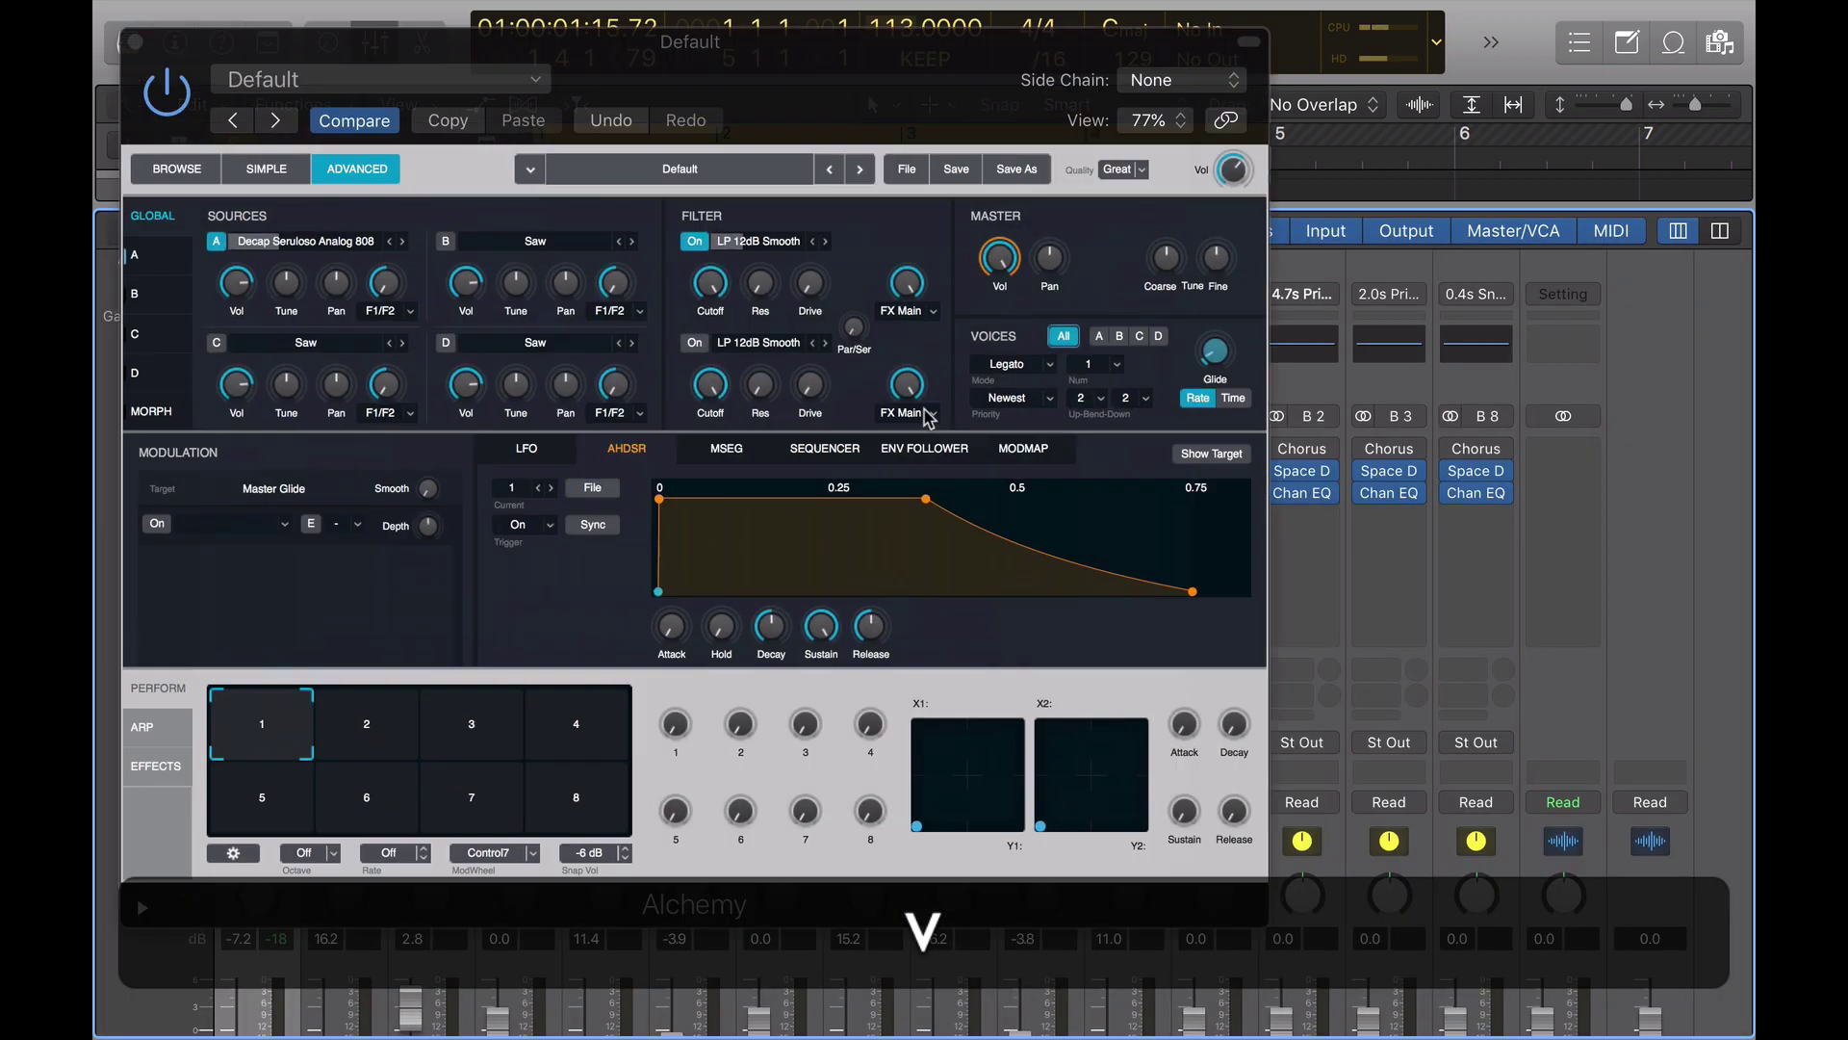
{"action": "left_click", "coordinate": [1032, 398]}
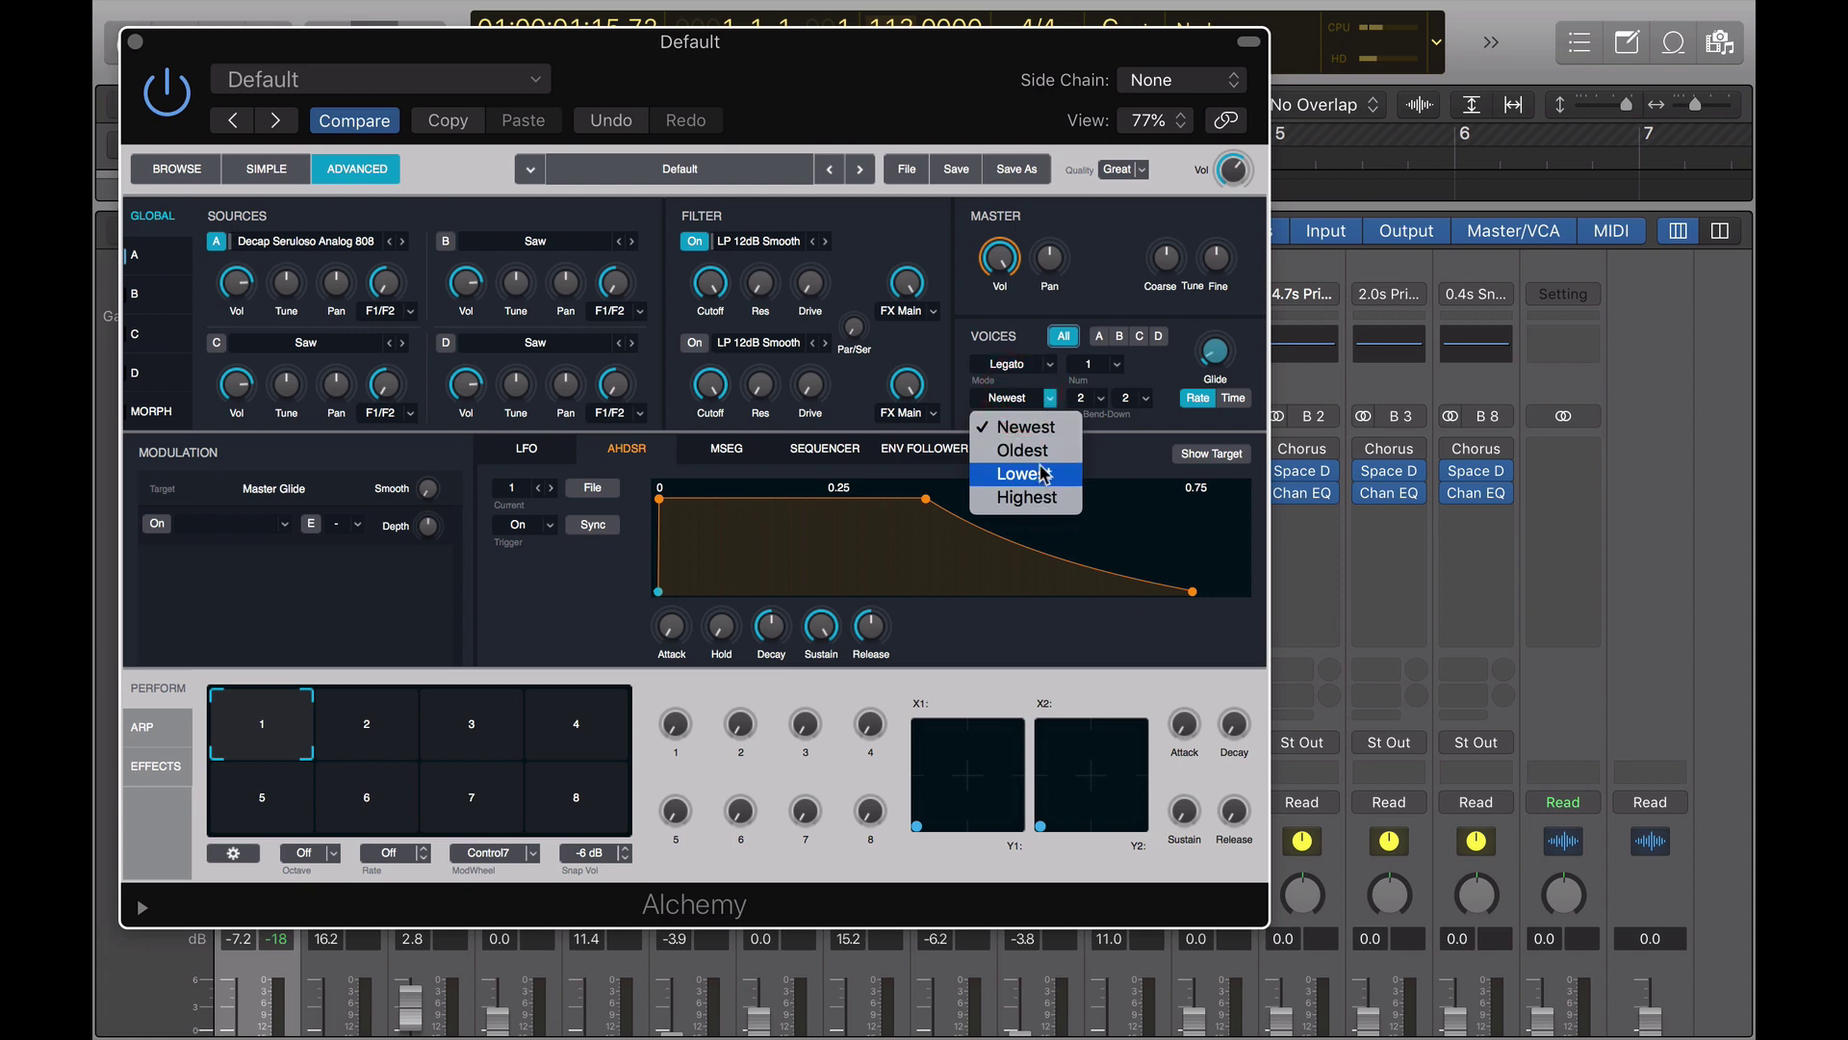
{"action": "left_click", "coordinate": [1049, 495]}
{"action": "key", "text": "v"}
{"action": "key", "text": "space"}
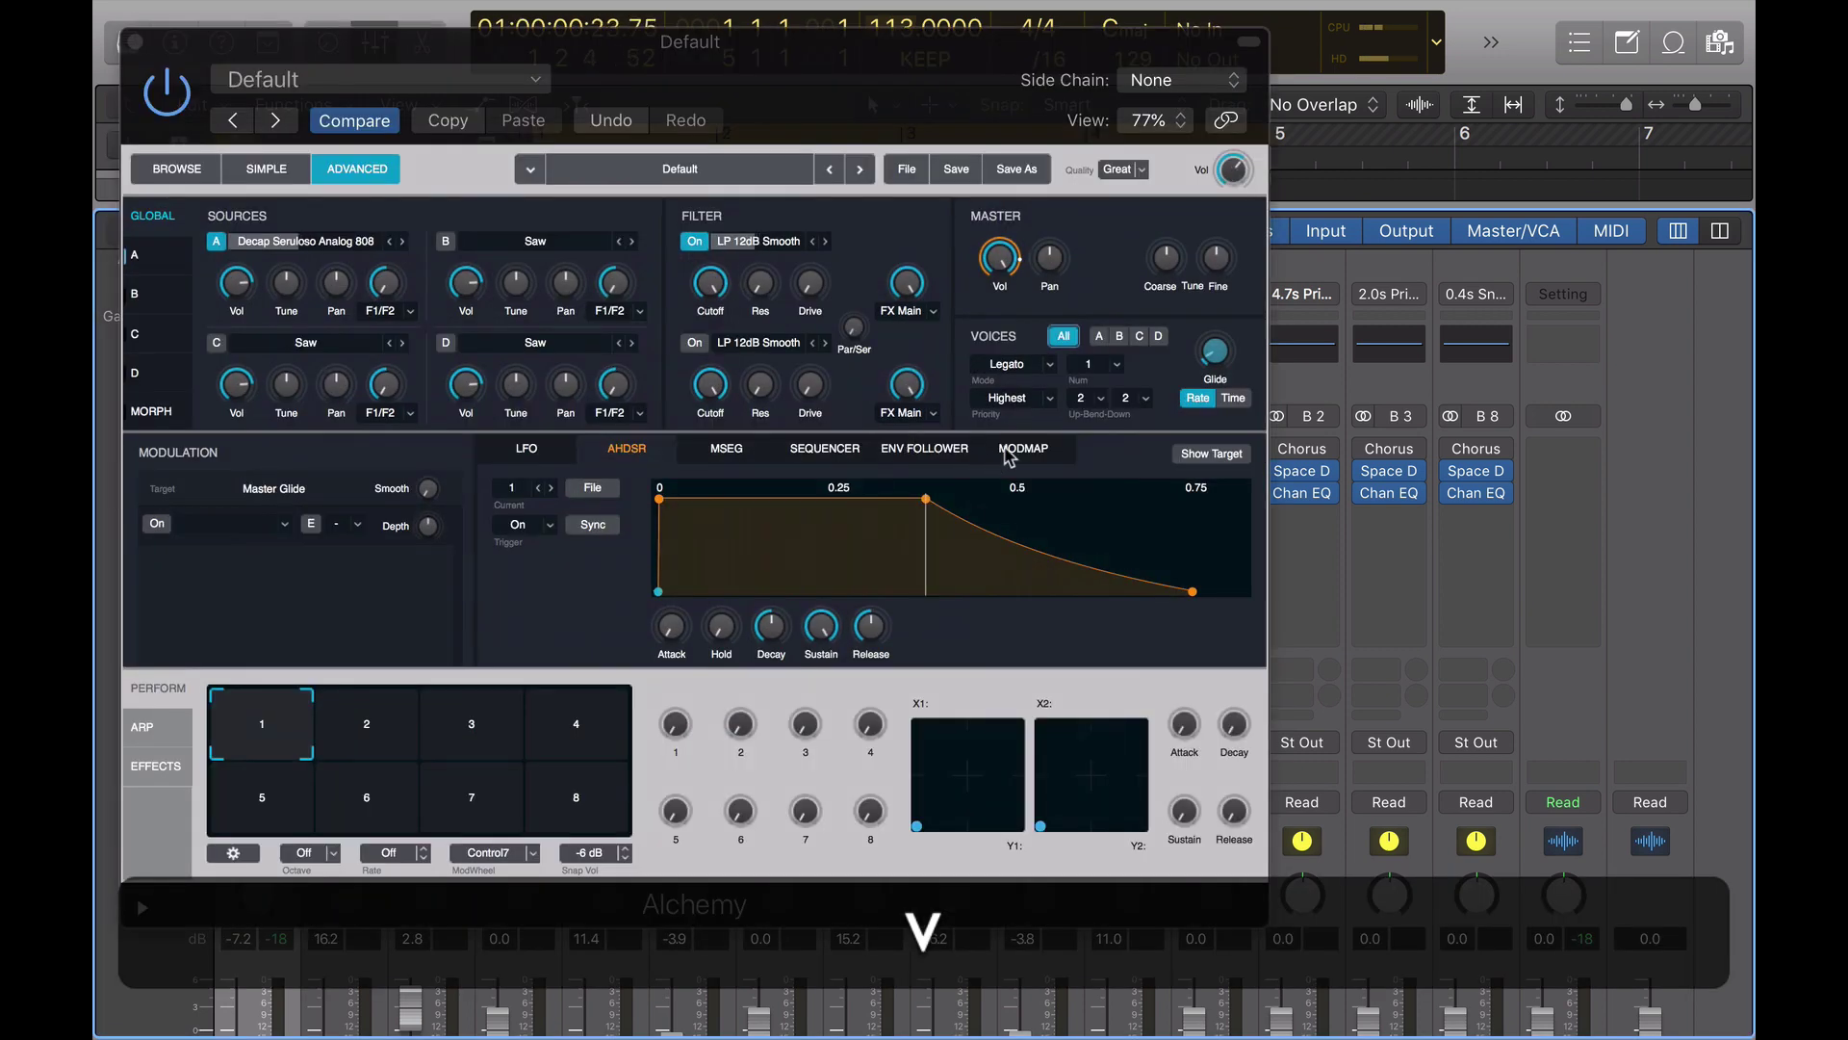
Close Alchemy and the mixer, open the bass notes, and play from bar 1
{"action": "left_click", "coordinate": [1049, 398]}
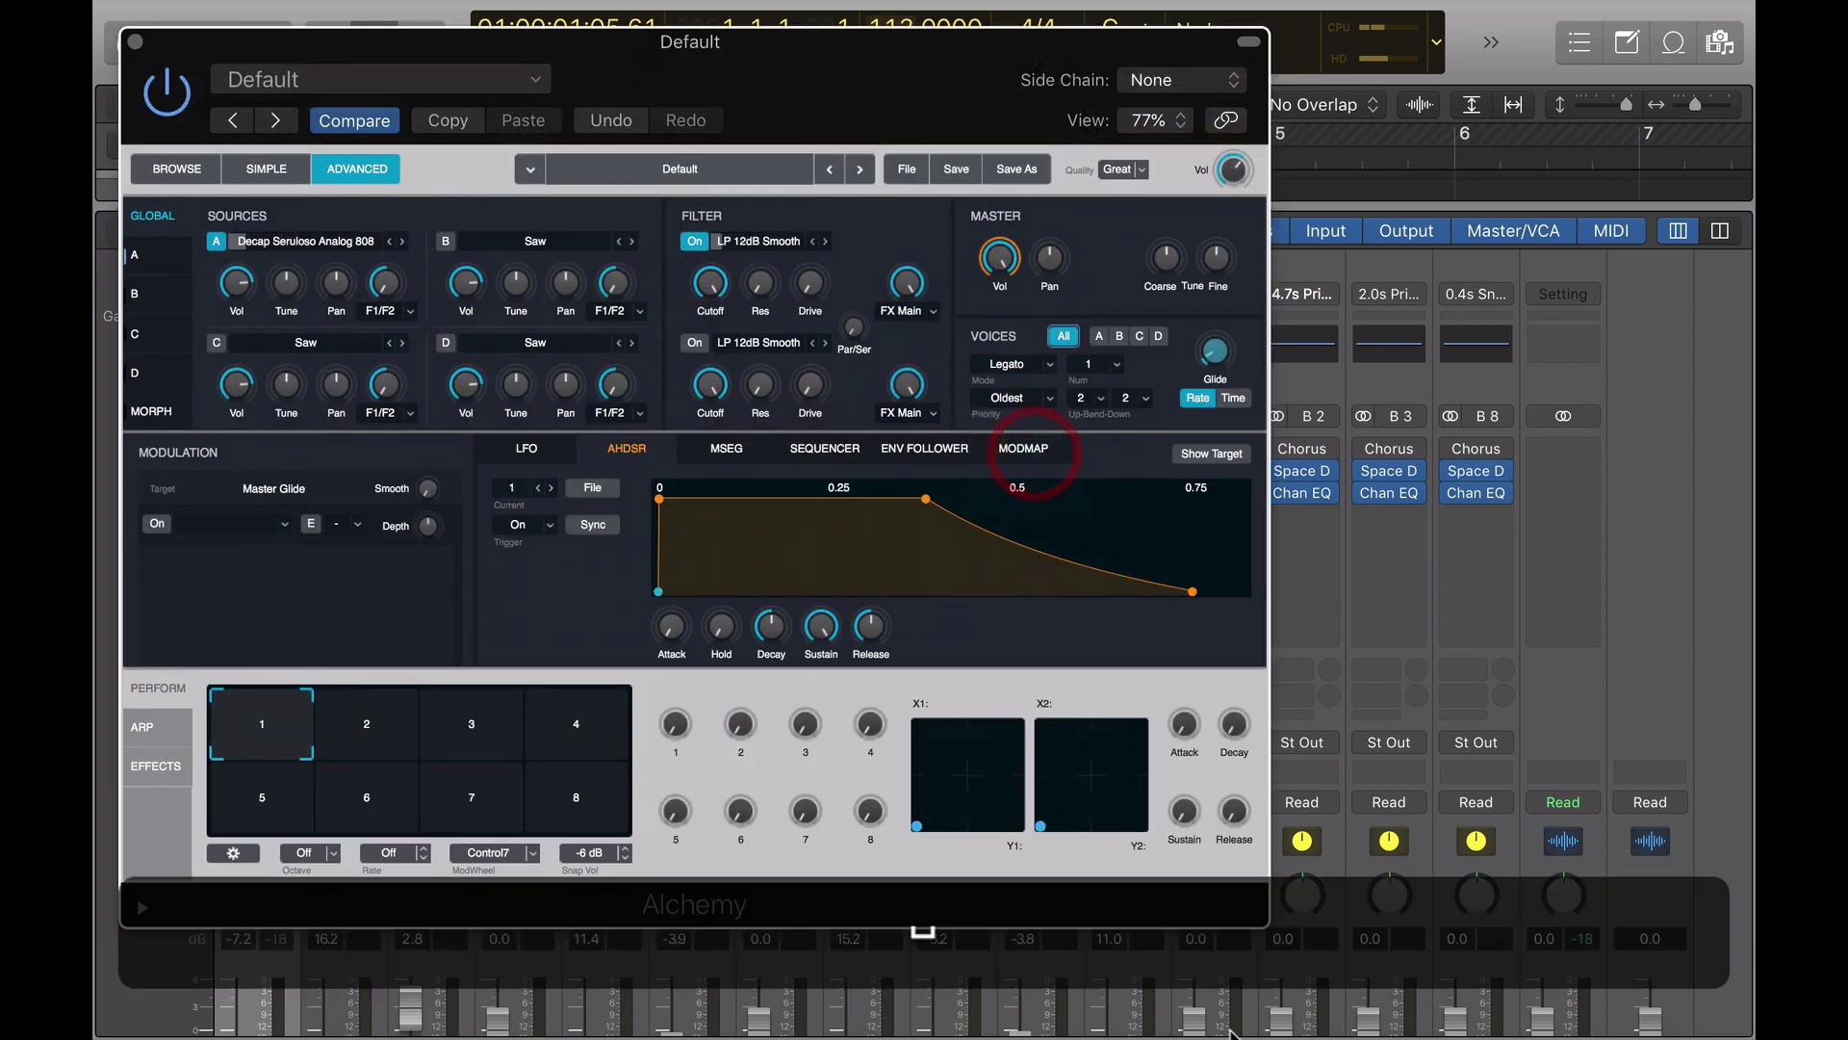
{"action": "key", "text": "v"}
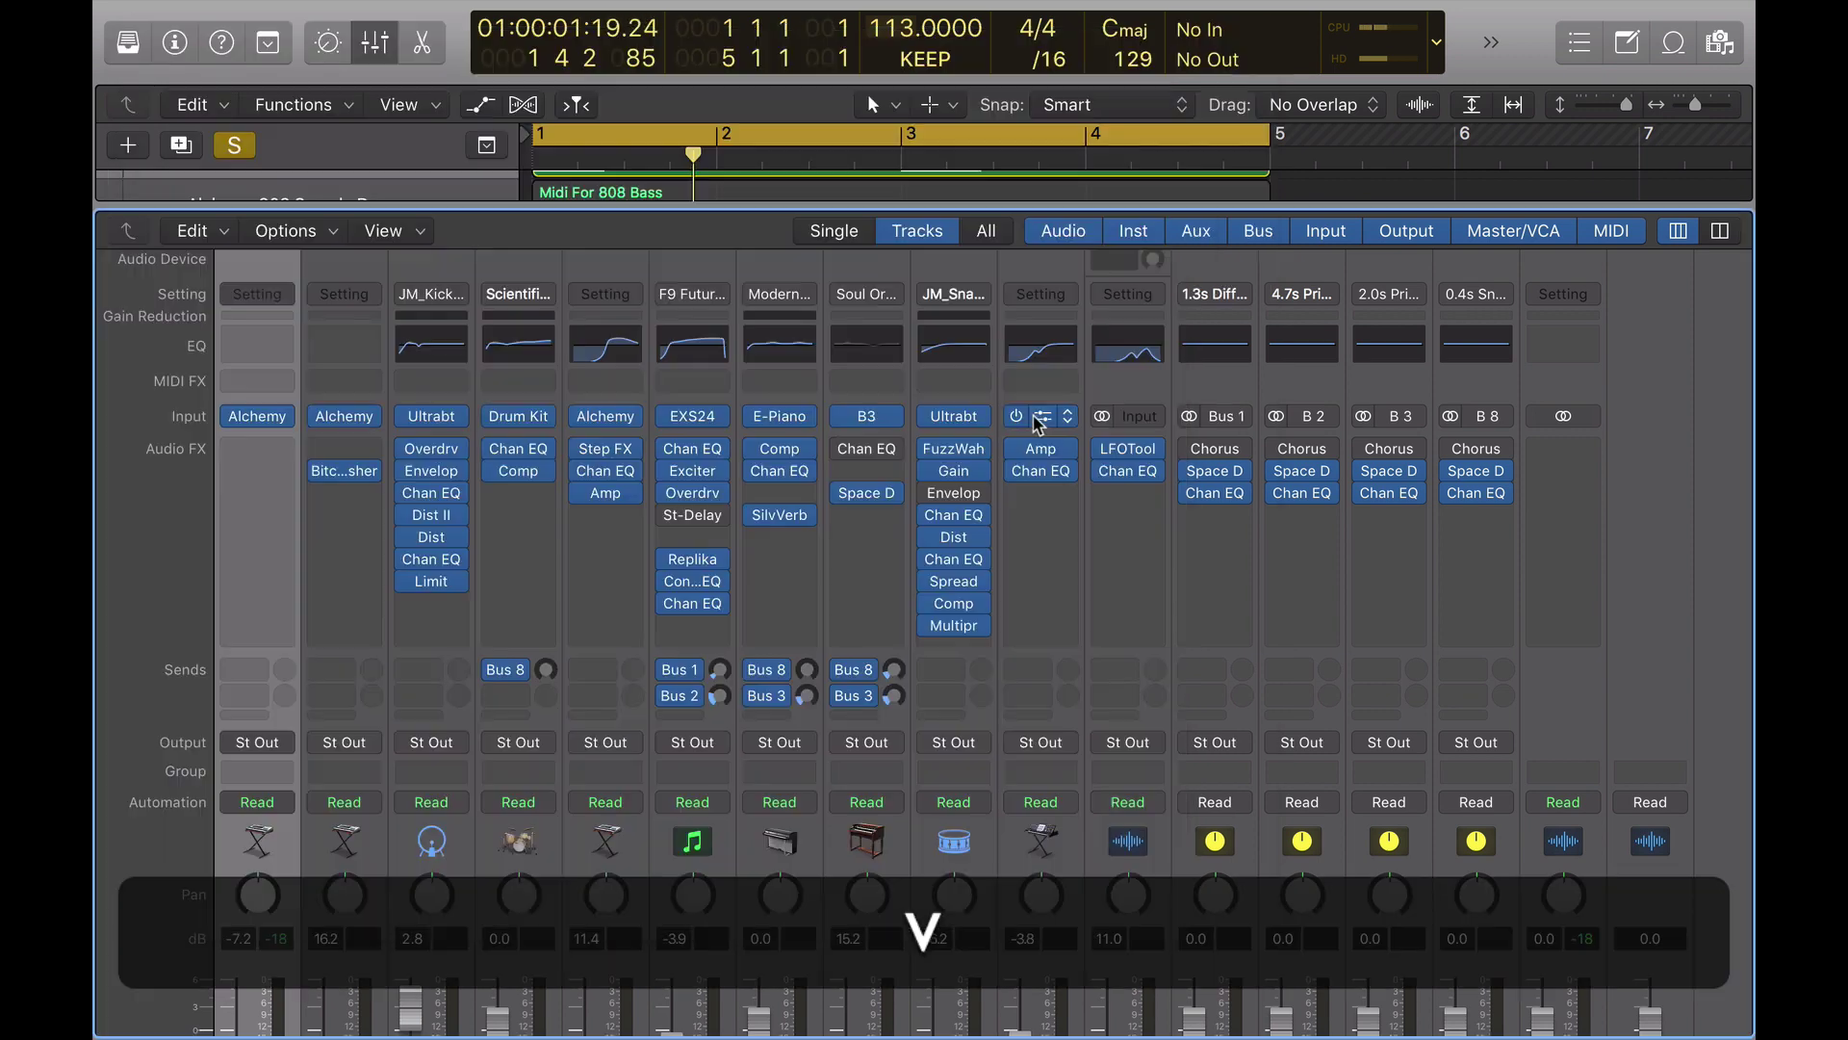
{"action": "key", "text": "x"}
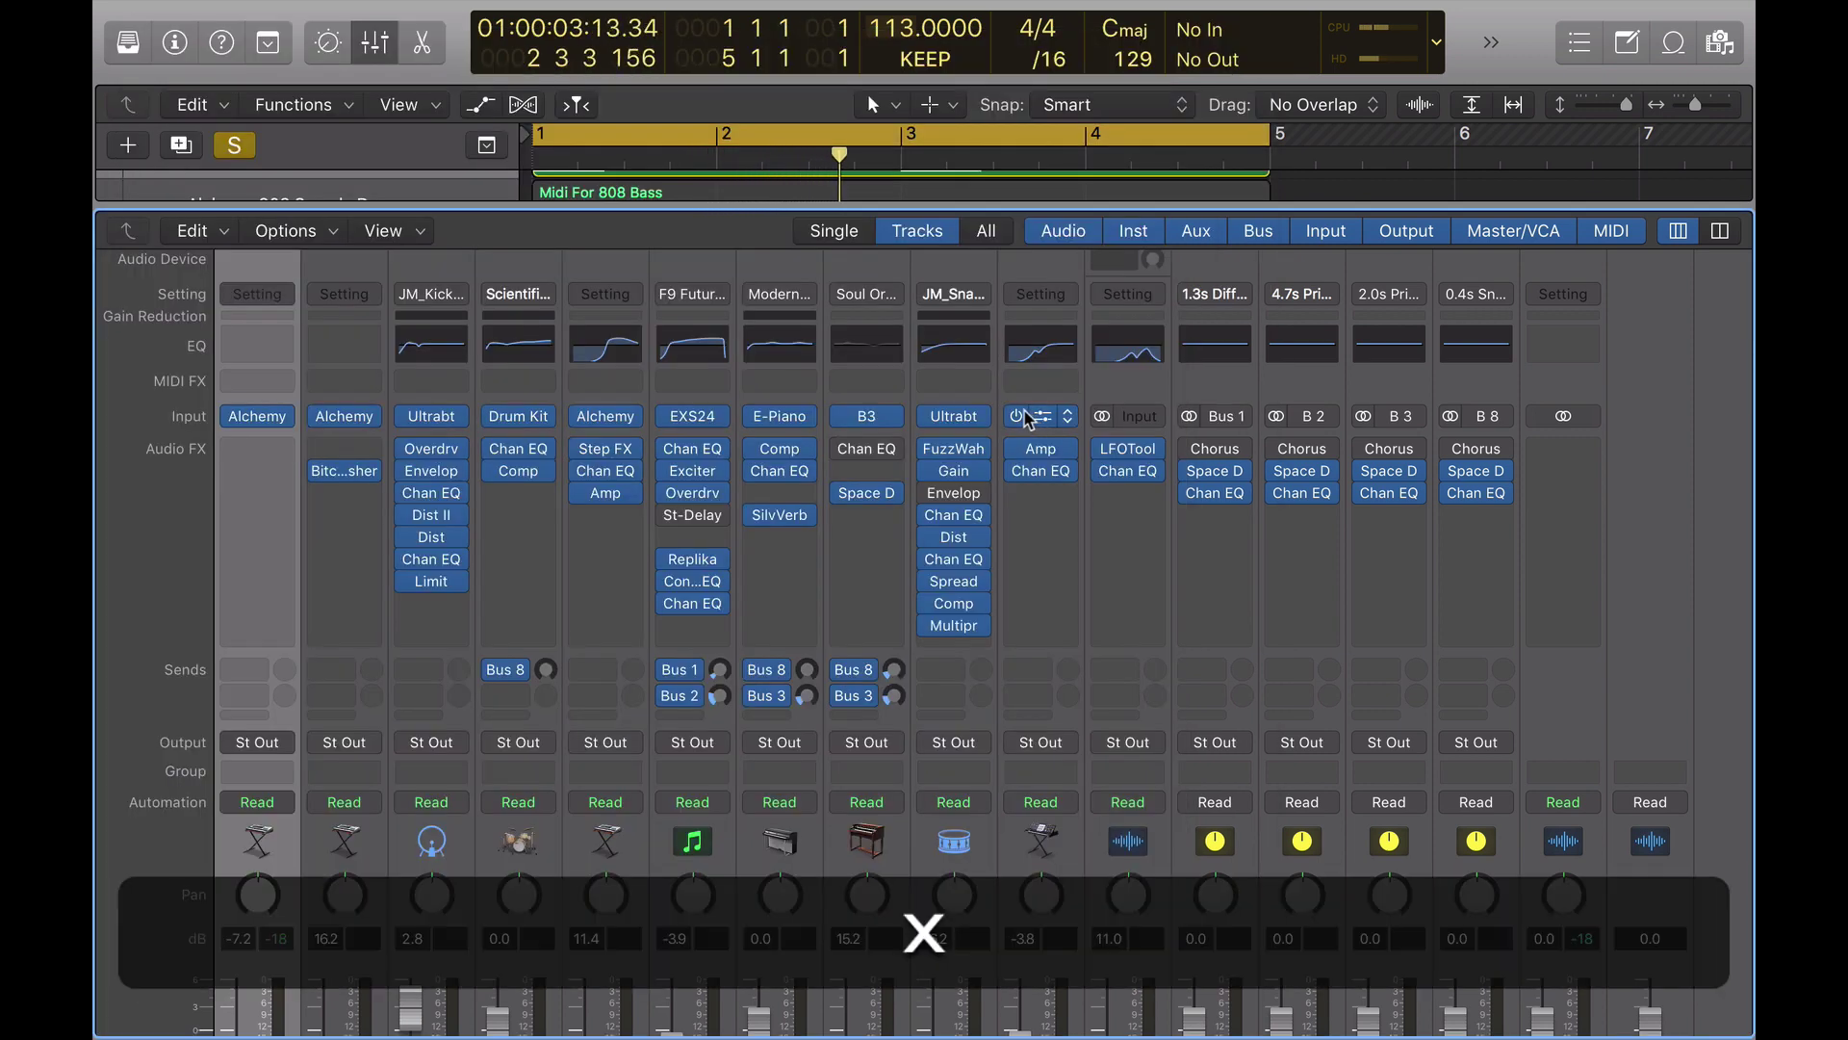
{"action": "key", "text": "e"}
{"action": "key", "text": "Return"}
{"action": "key", "text": "space"}
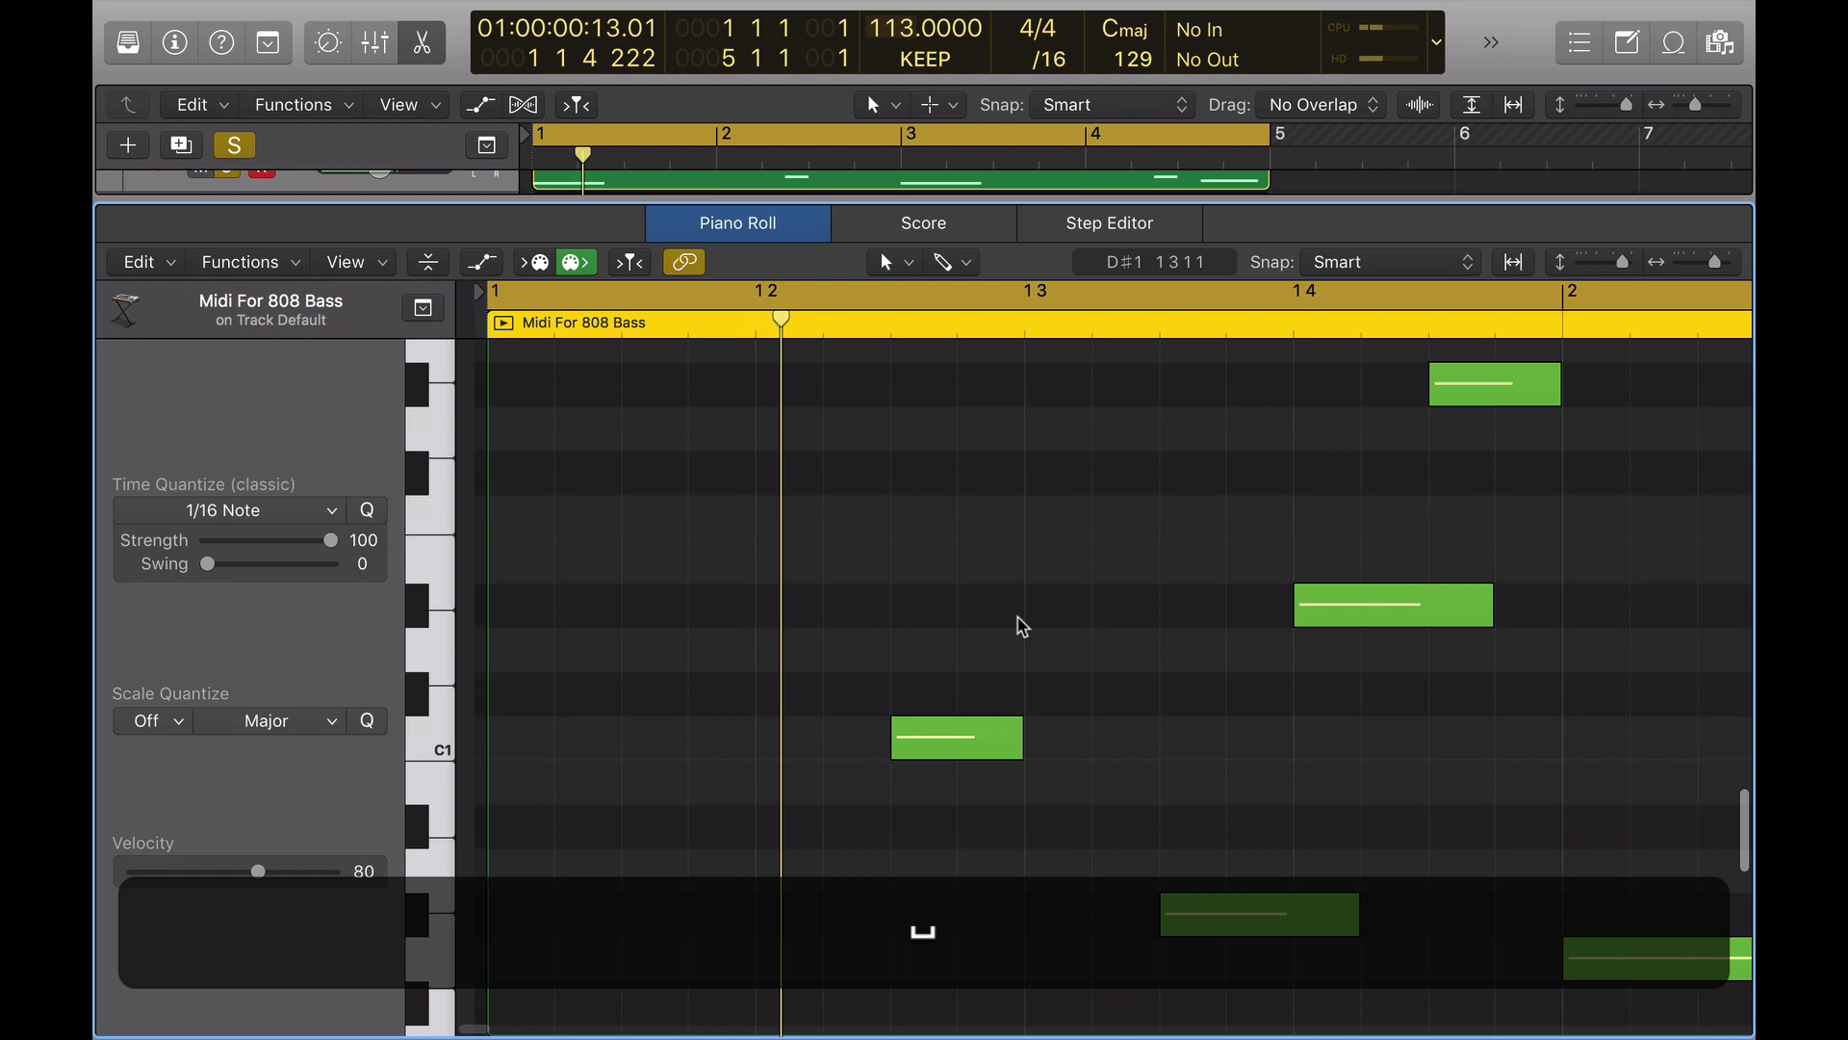
{"action": "scroll", "coordinate": [1258, 689], "scroll_direction": "down", "scroll_amount": 4}
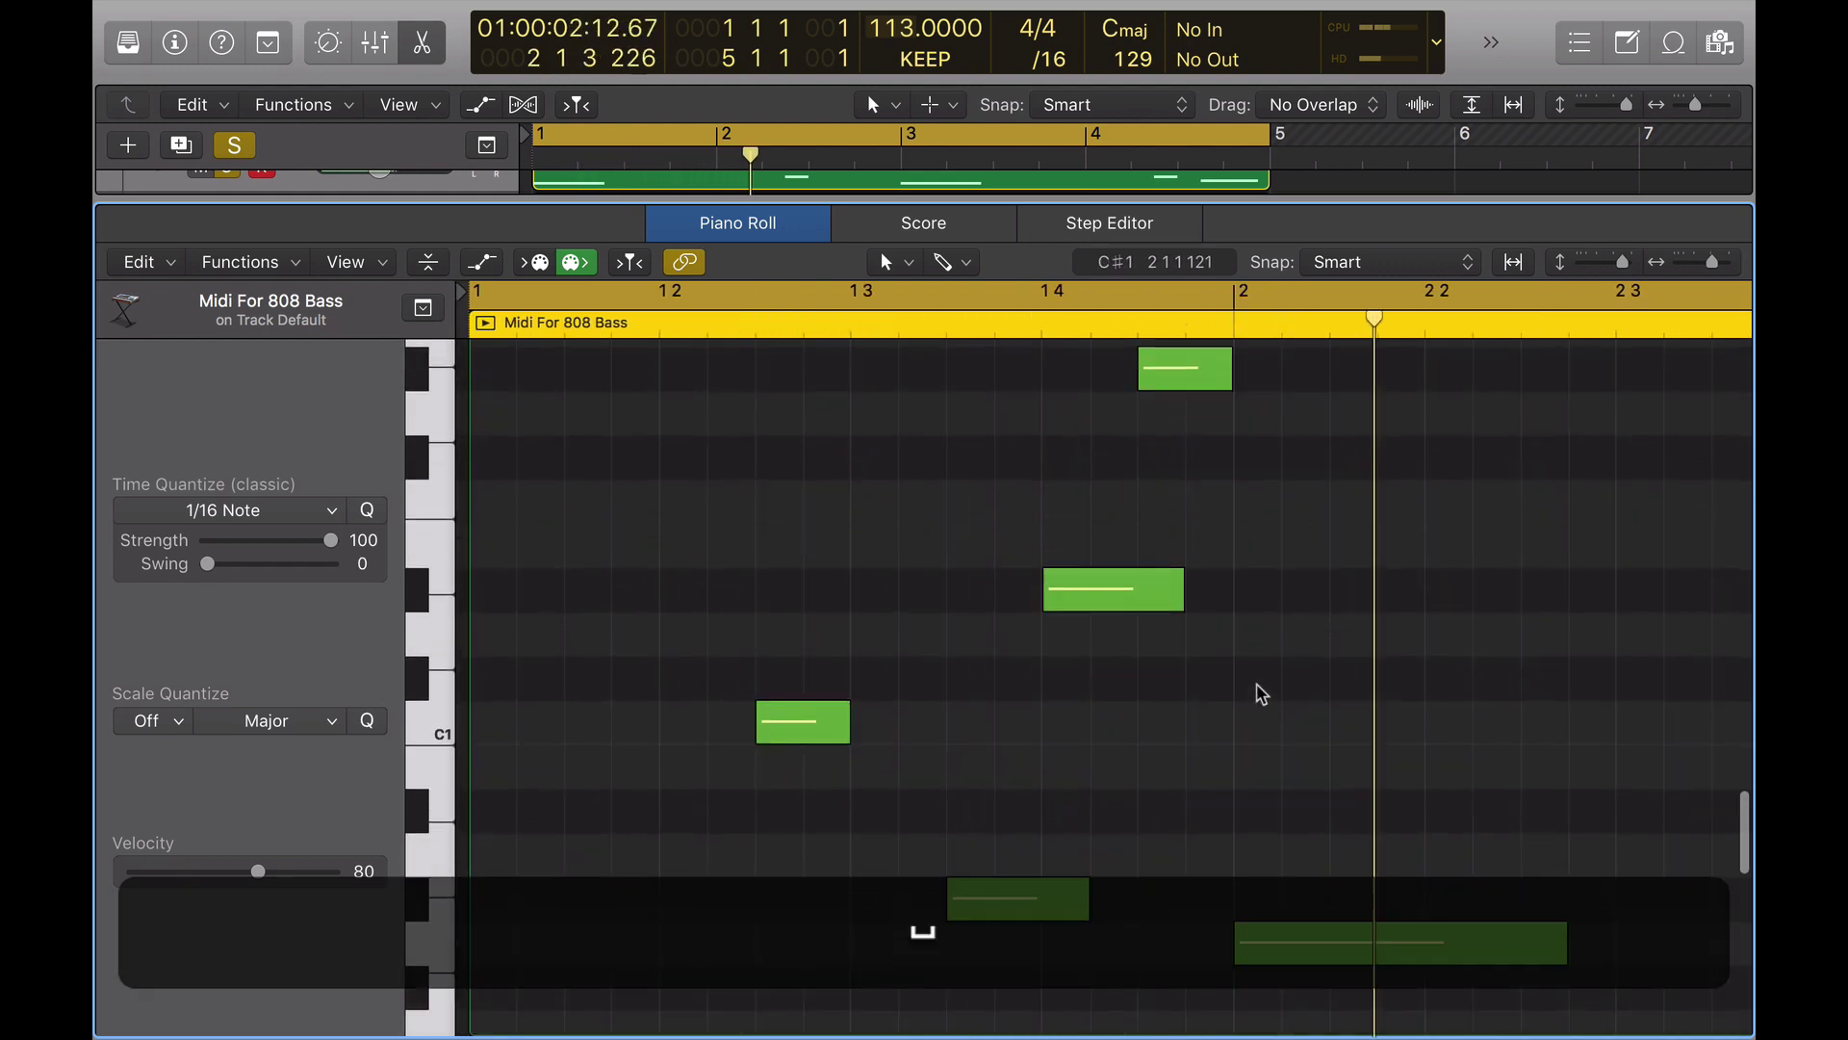
Reopen Alchemy and set the voice priority back to Newest
{"action": "key", "text": "v"}
{"action": "key", "text": "x"}
{"action": "left_click", "coordinate": [1001, 398]}
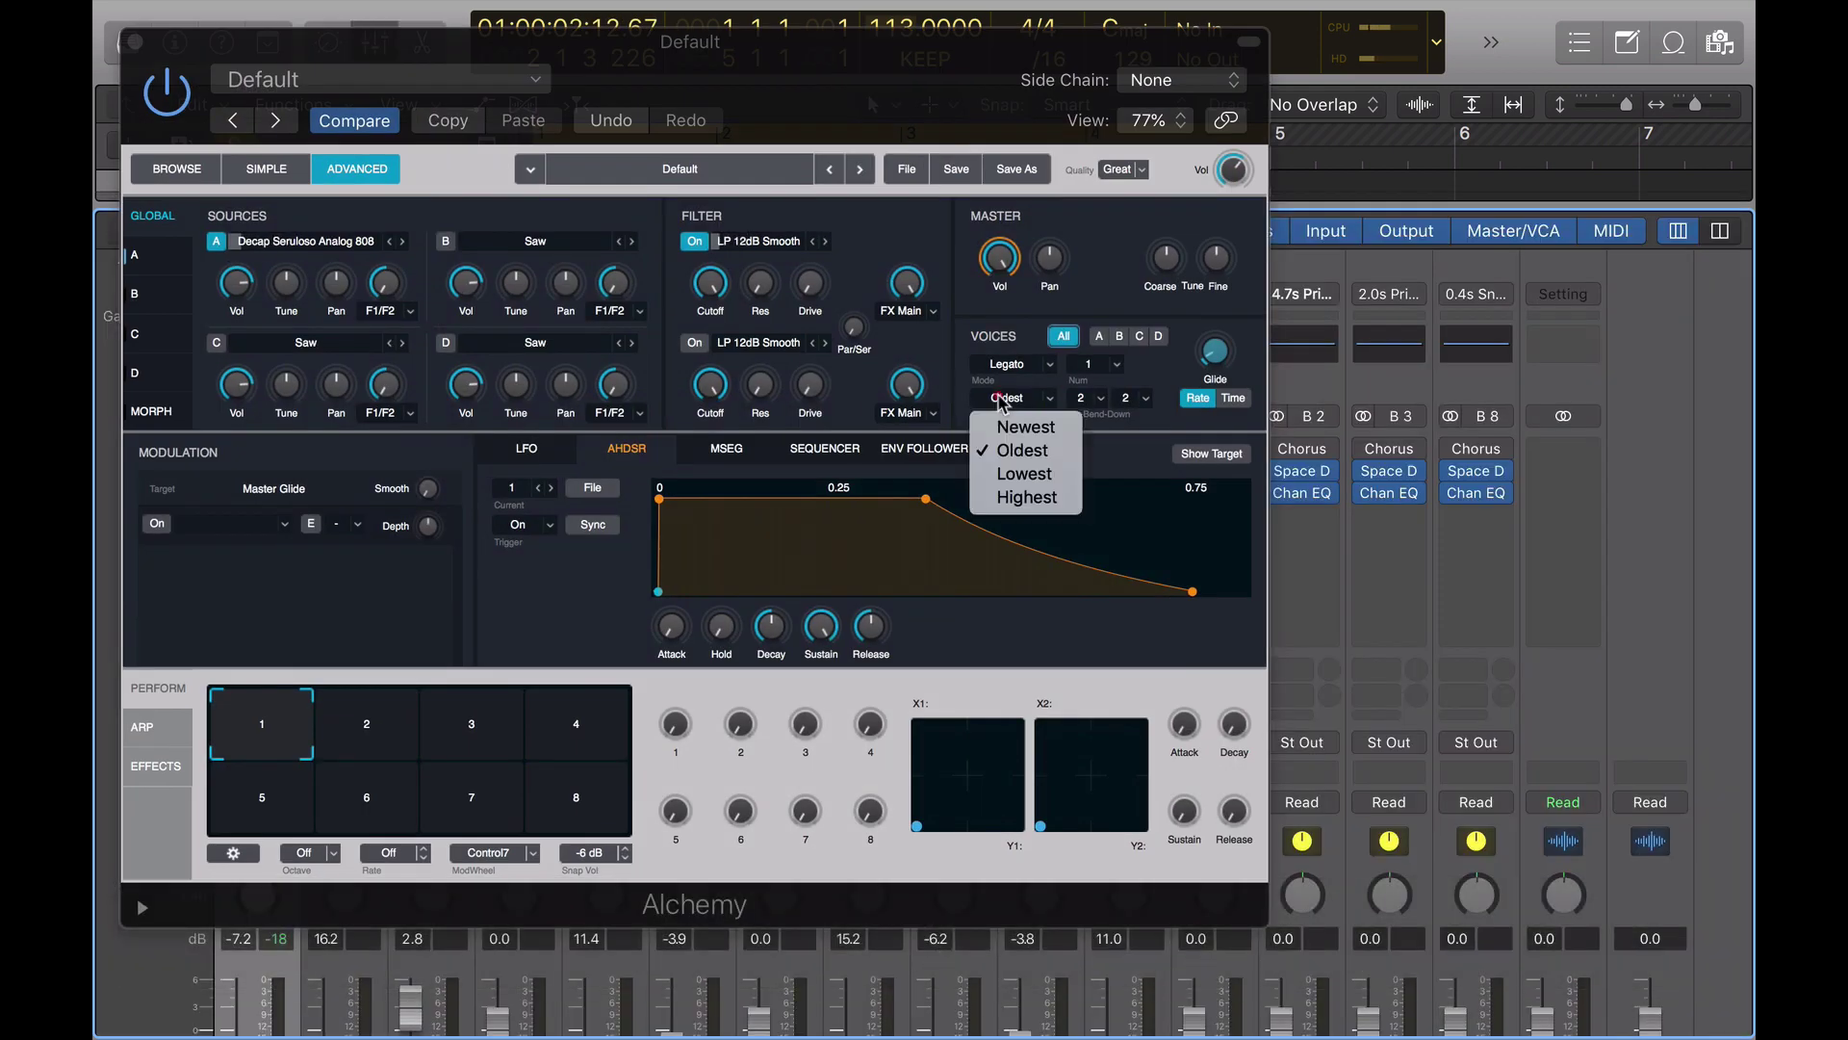
{"action": "left_click", "coordinate": [1009, 428]}
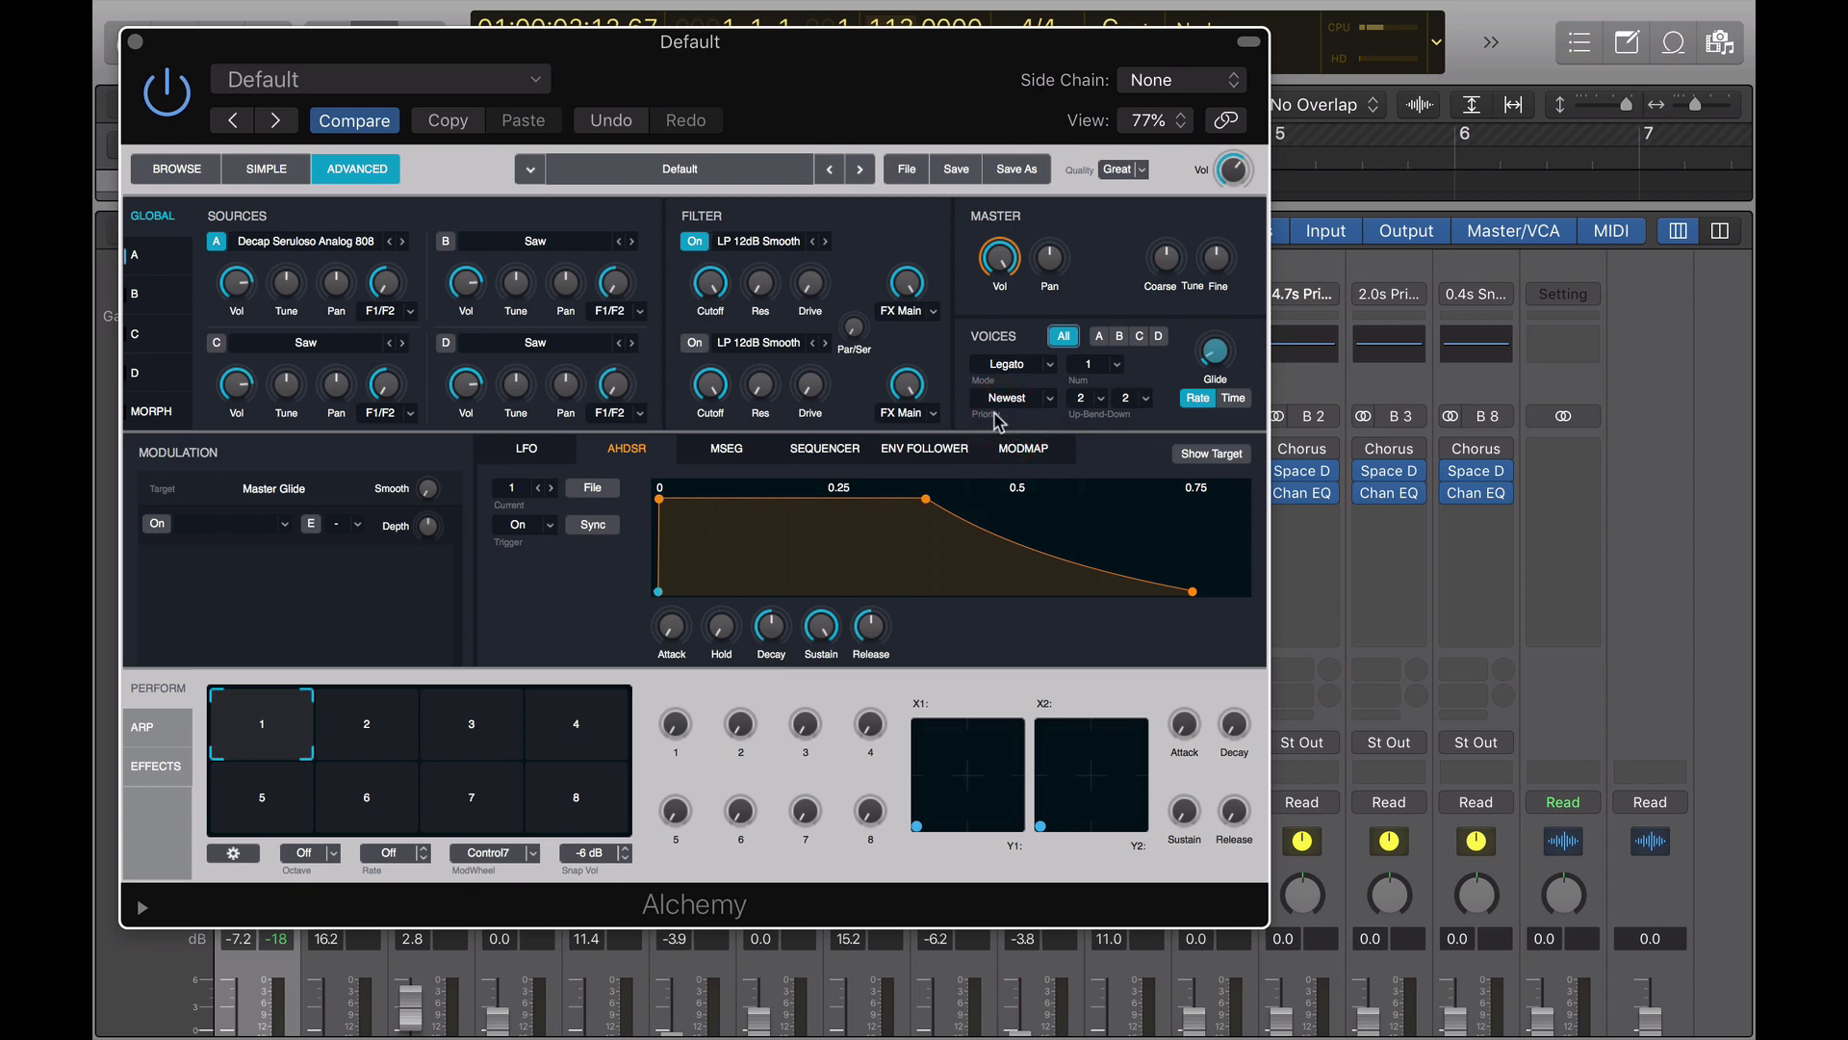
Close Alchemy and the mixer, return to the start, and open the bass region's notes
{"action": "key", "text": "v"}
{"action": "key", "text": "x"}
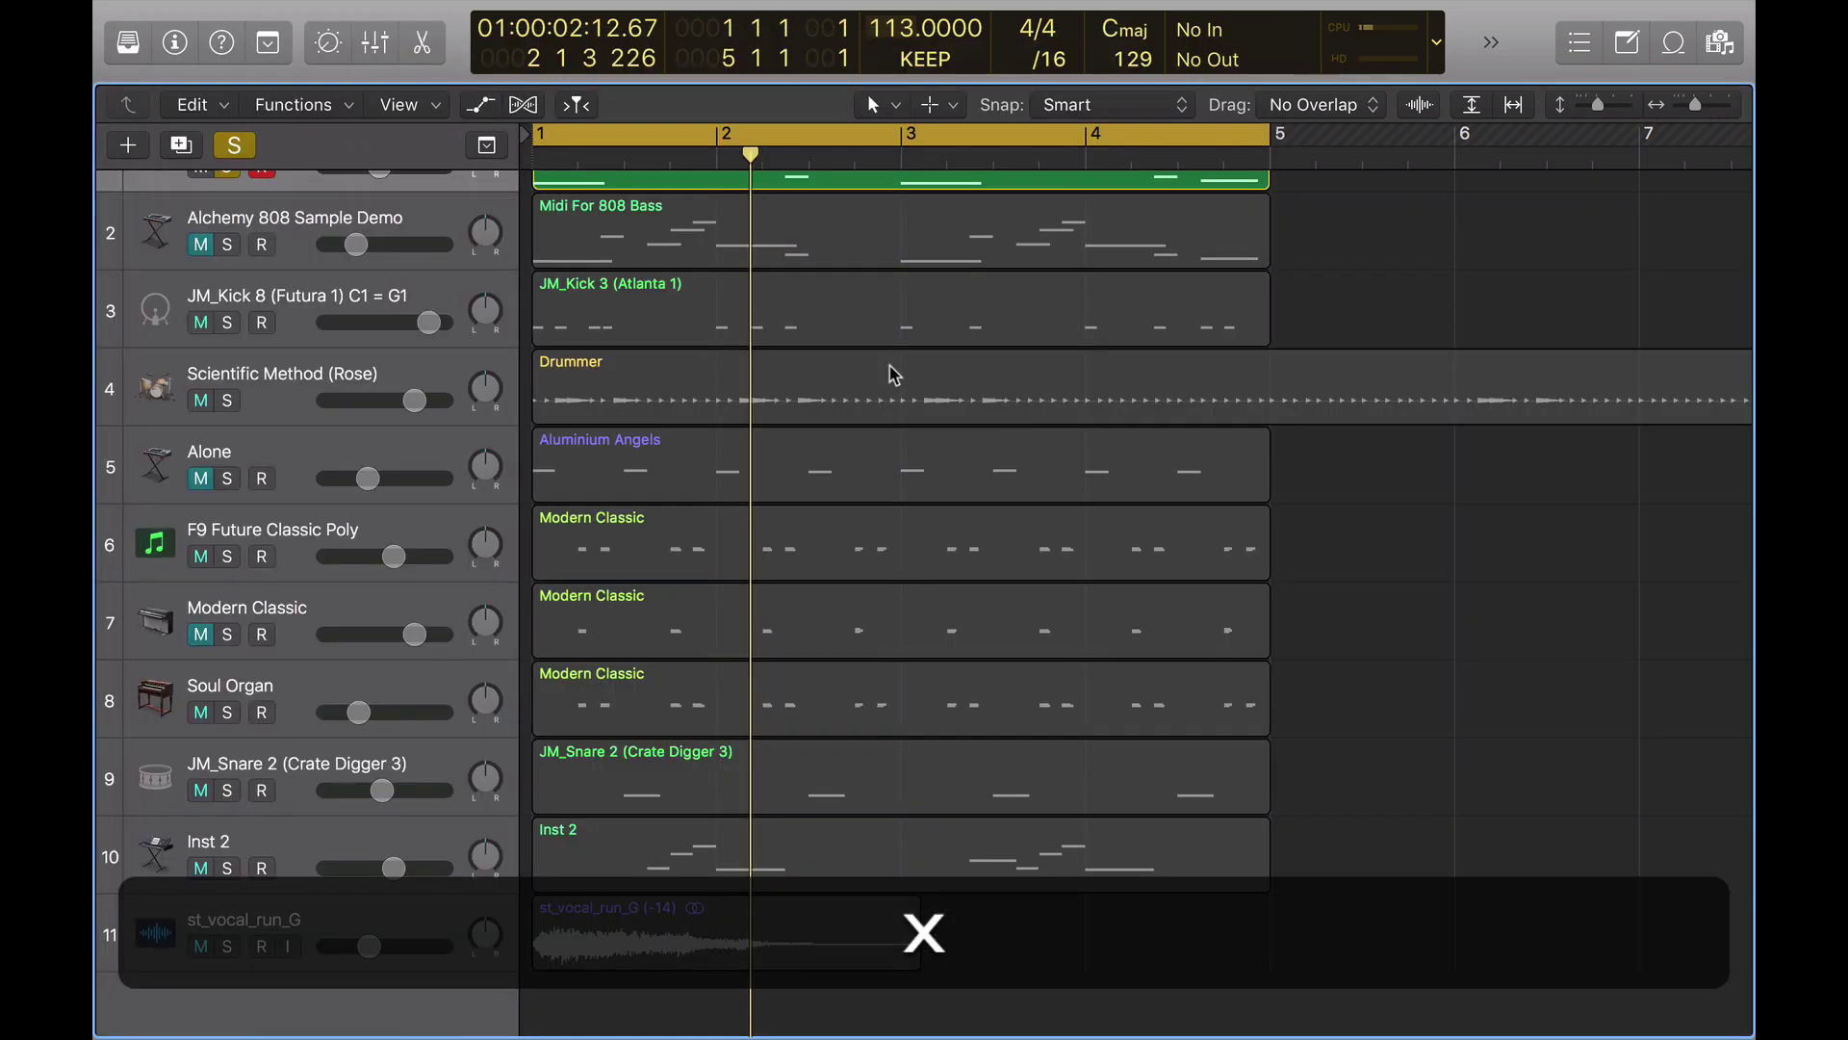
{"action": "scroll", "coordinate": [867, 366], "scroll_direction": "up", "scroll_amount": 2}
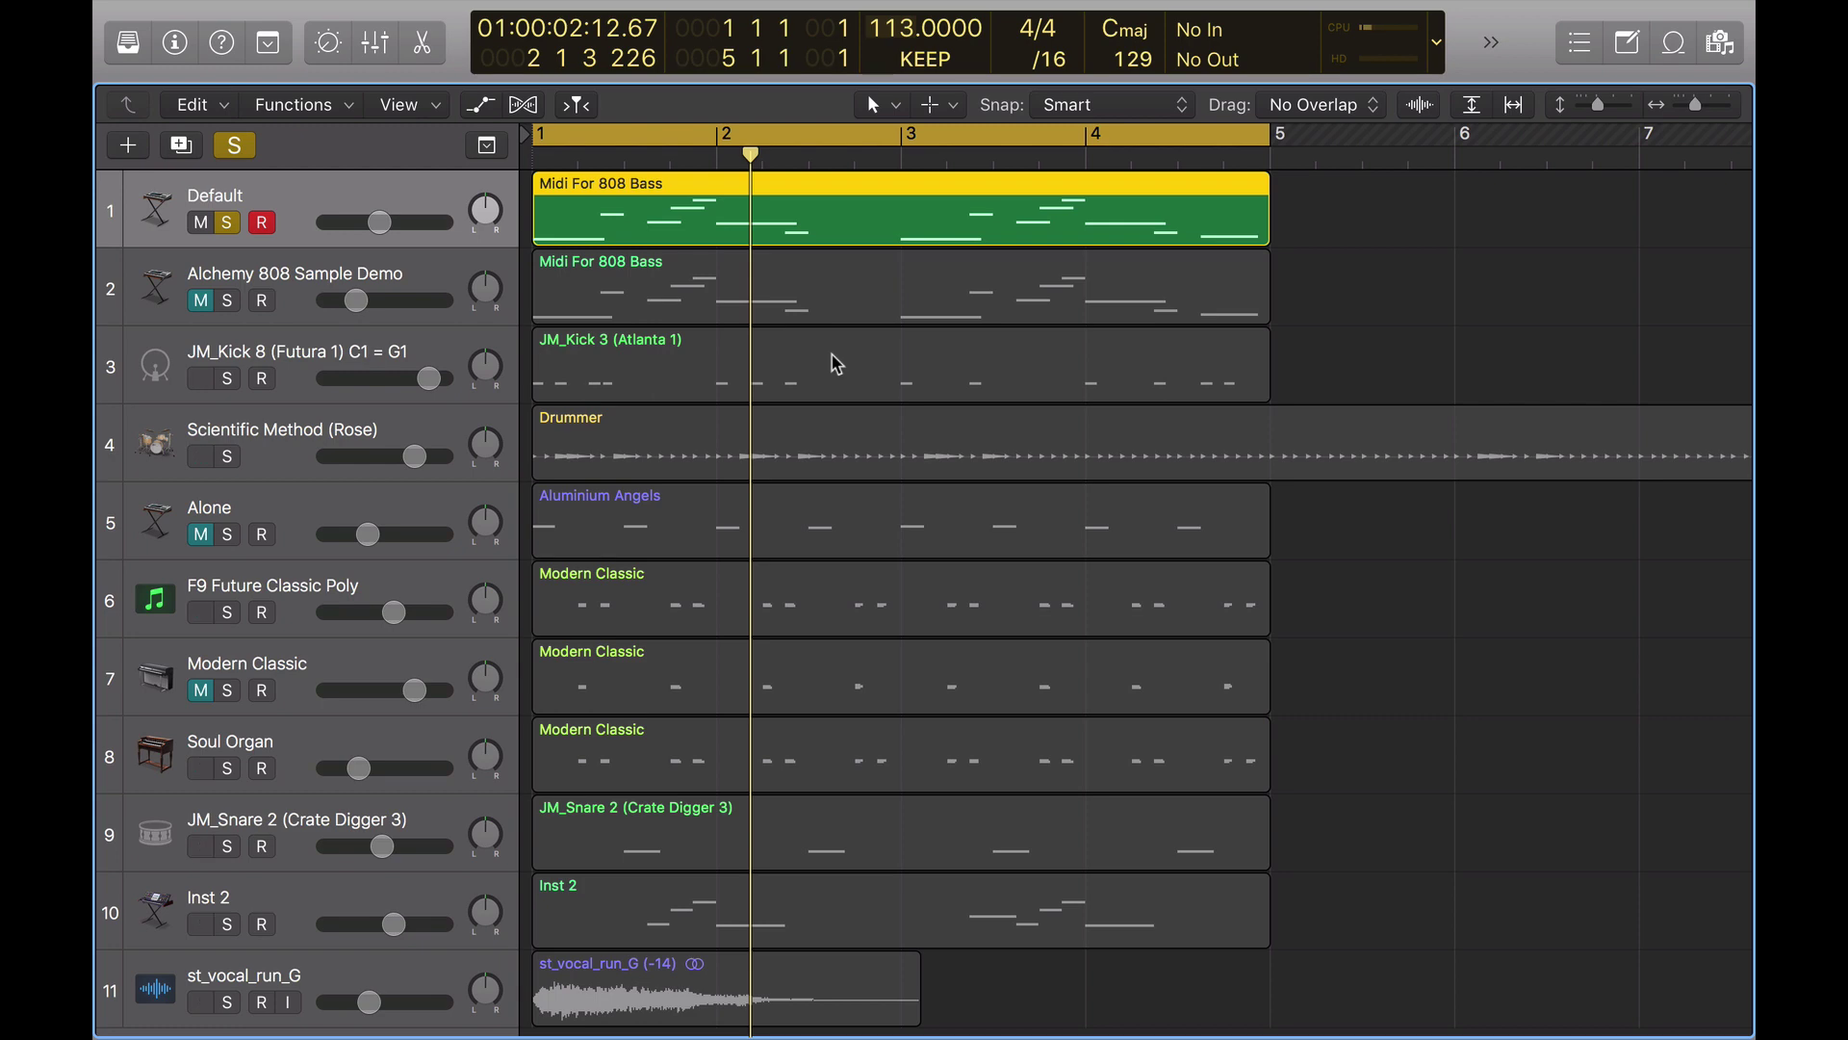
{"action": "key", "text": "Return"}
{"action": "key", "text": "e"}
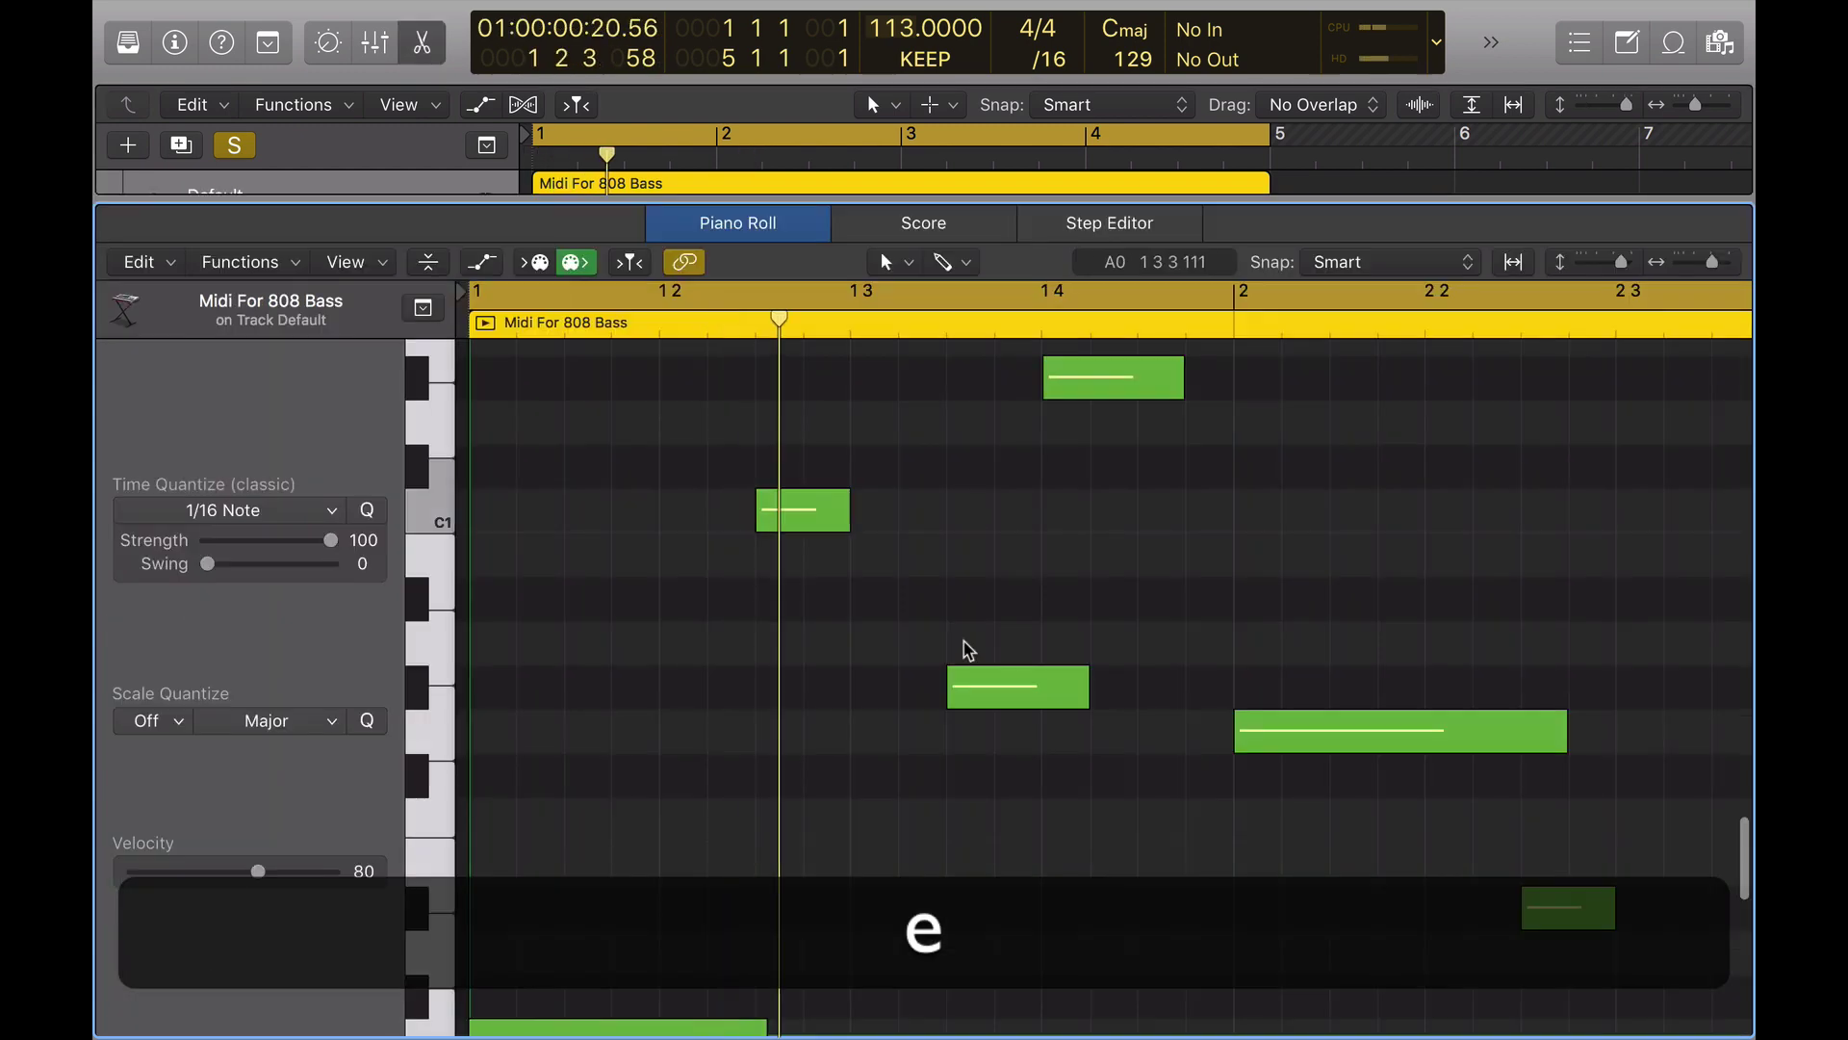
{"action": "key", "text": "alt"}
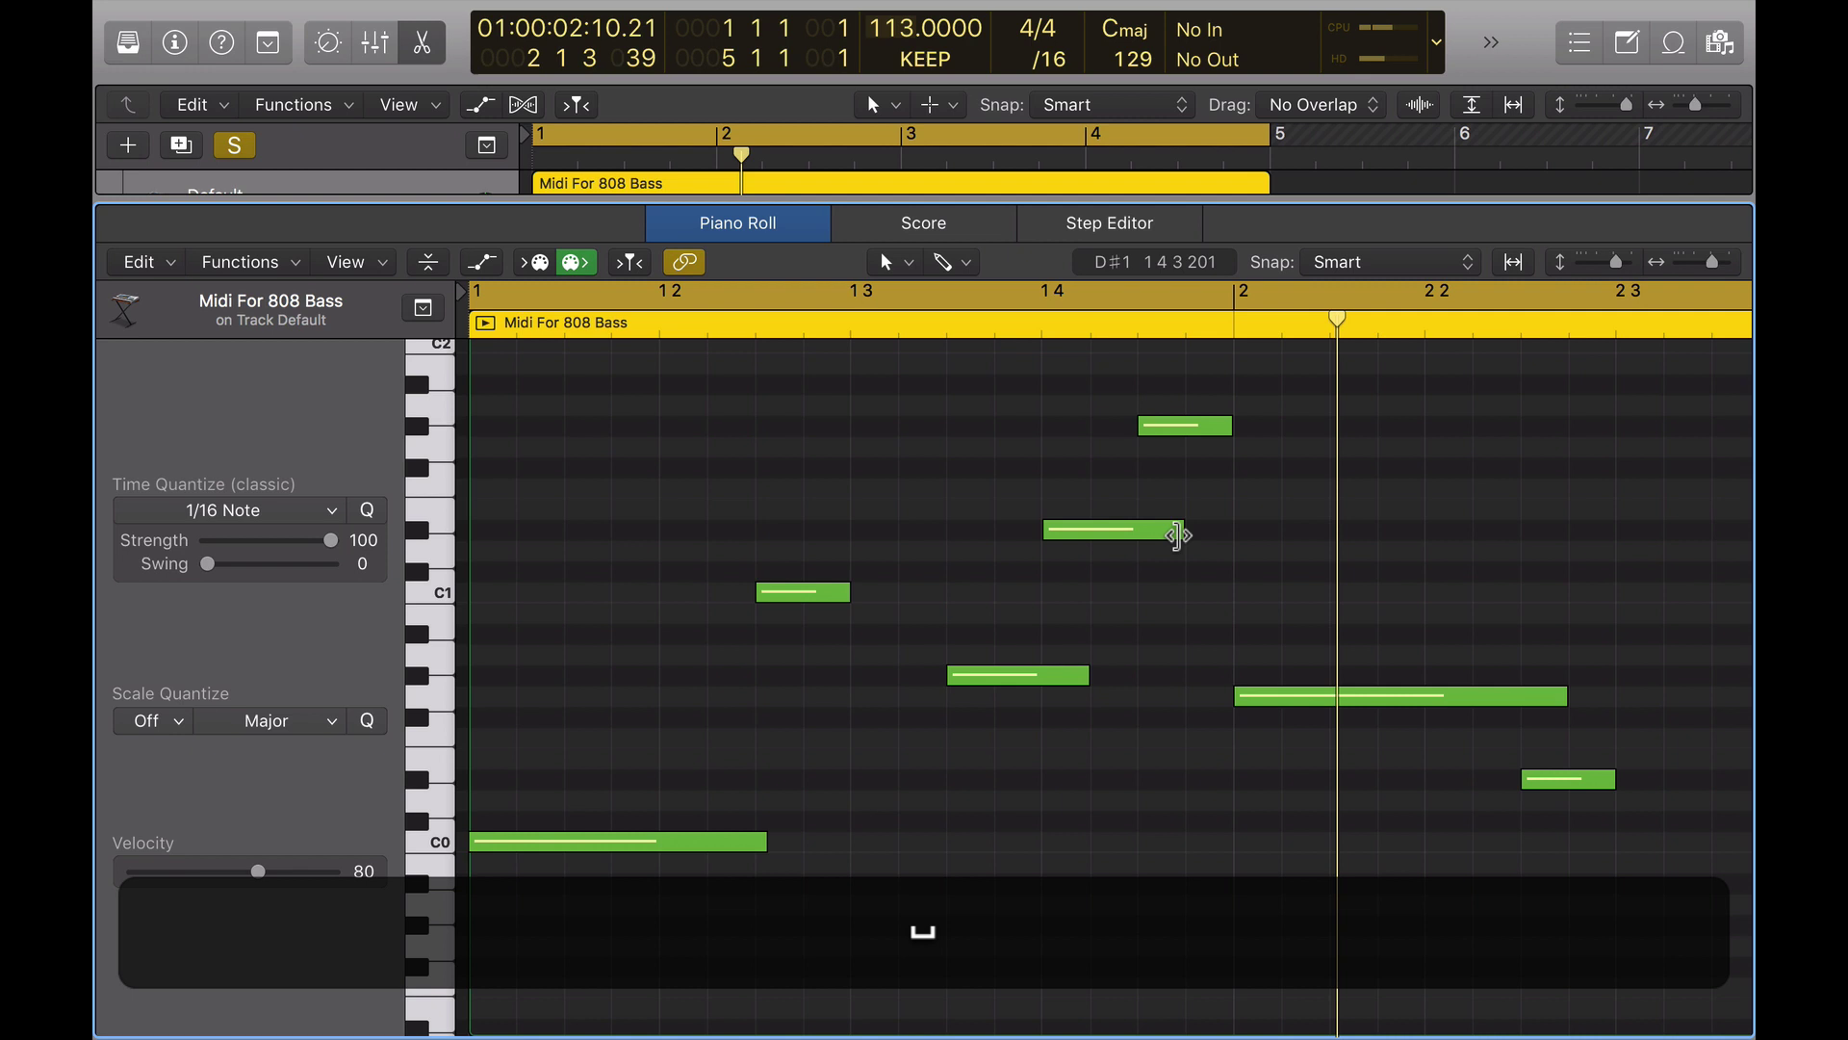
Shorten the D#1 note slightly, play it back, then close the Piano Roll
{"action": "left_click_drag", "start_coordinate": [1180, 533], "coordinate": [1156, 535]}
{"action": "left_click", "coordinate": [1146, 701]}
{"action": "key", "text": "space"}
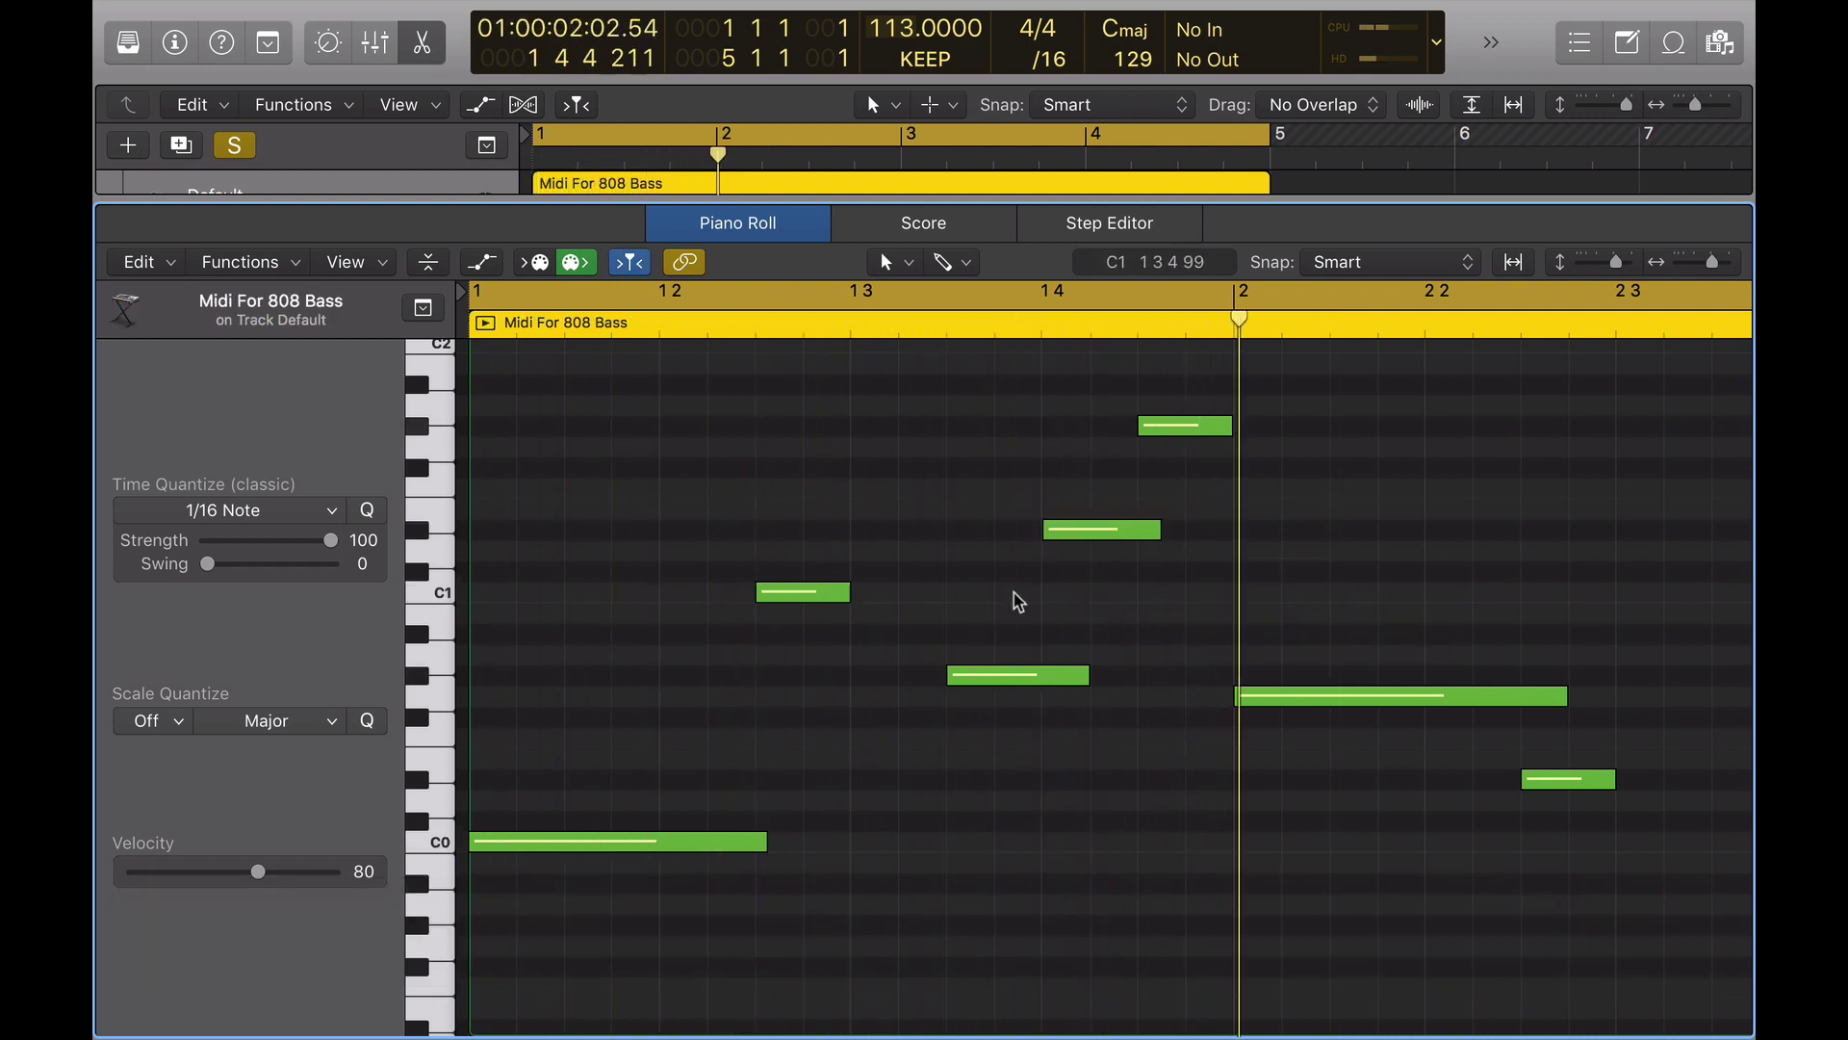
{"action": "key", "text": "alt"}
{"action": "scroll", "coordinate": [1237, 654], "scroll_direction": "down", "scroll_amount": 3}
{"action": "key", "text": "space"}
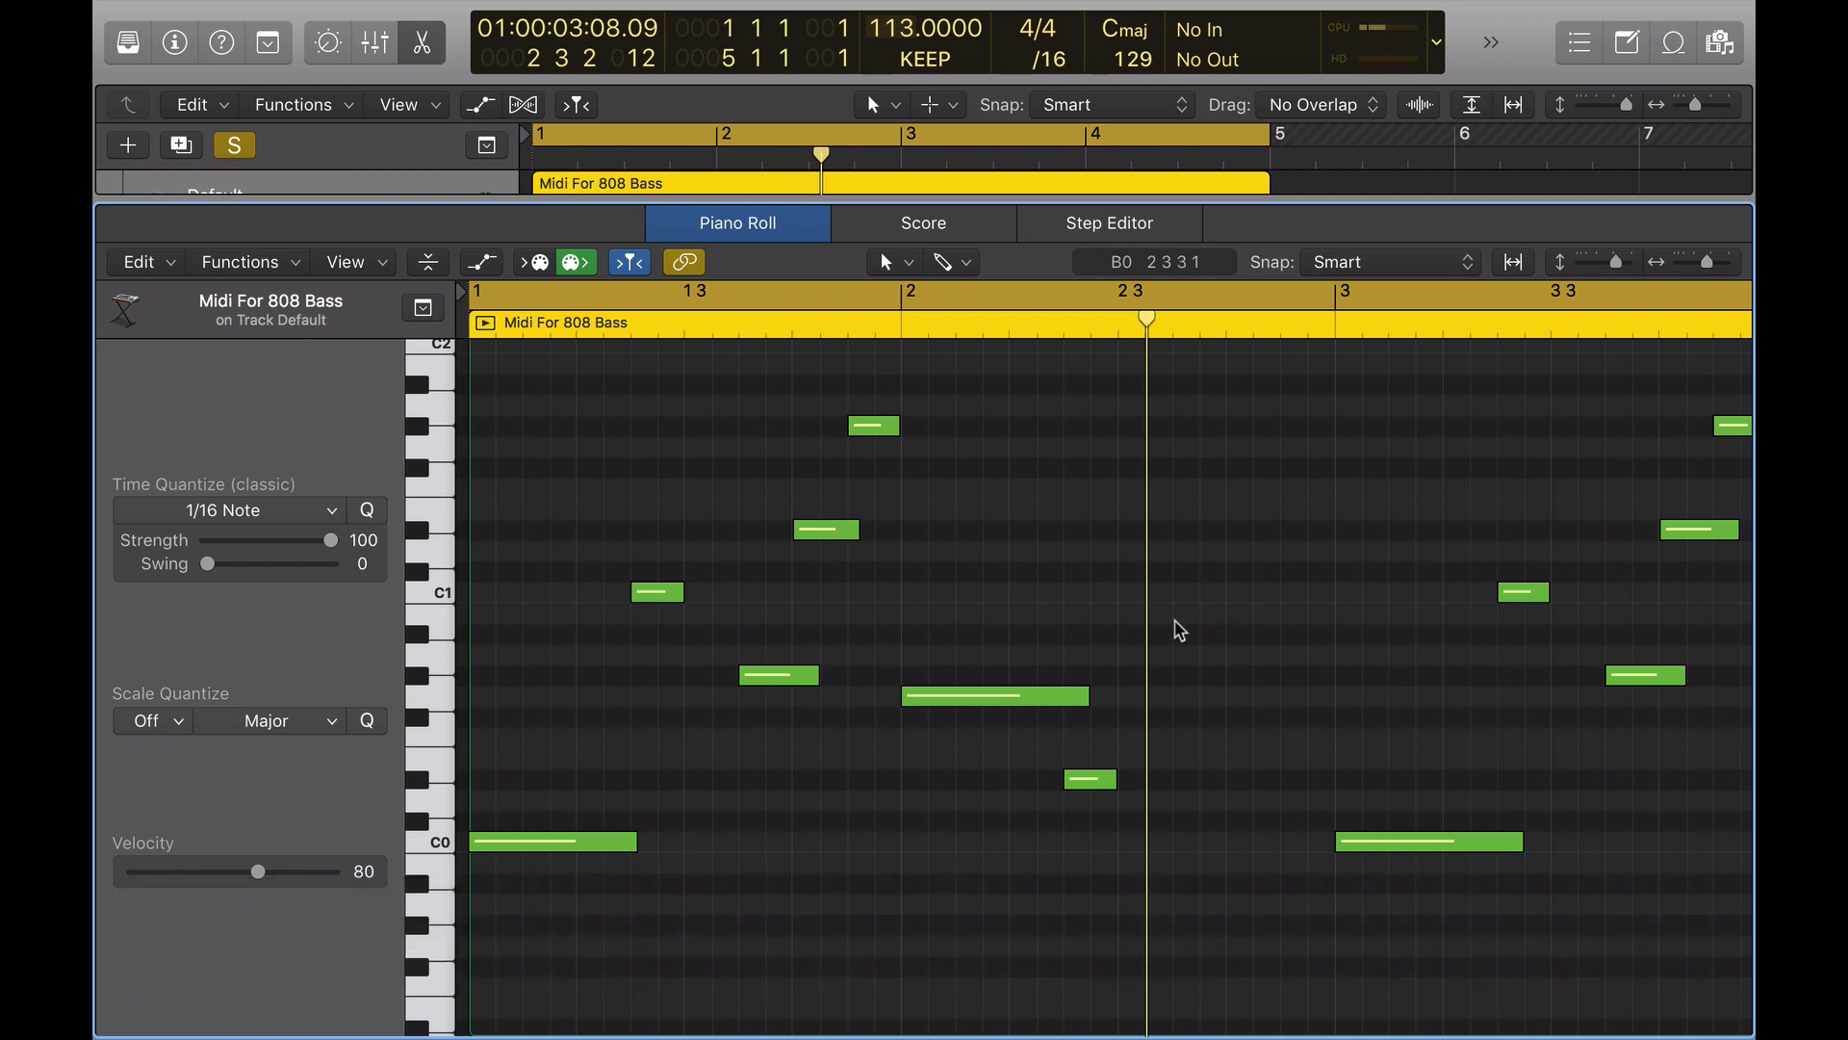
{"action": "scroll", "coordinate": [1176, 628], "scroll_direction": "up", "scroll_amount": 5}
{"action": "scroll", "coordinate": [1179, 631], "scroll_direction": "down", "scroll_amount": 3}
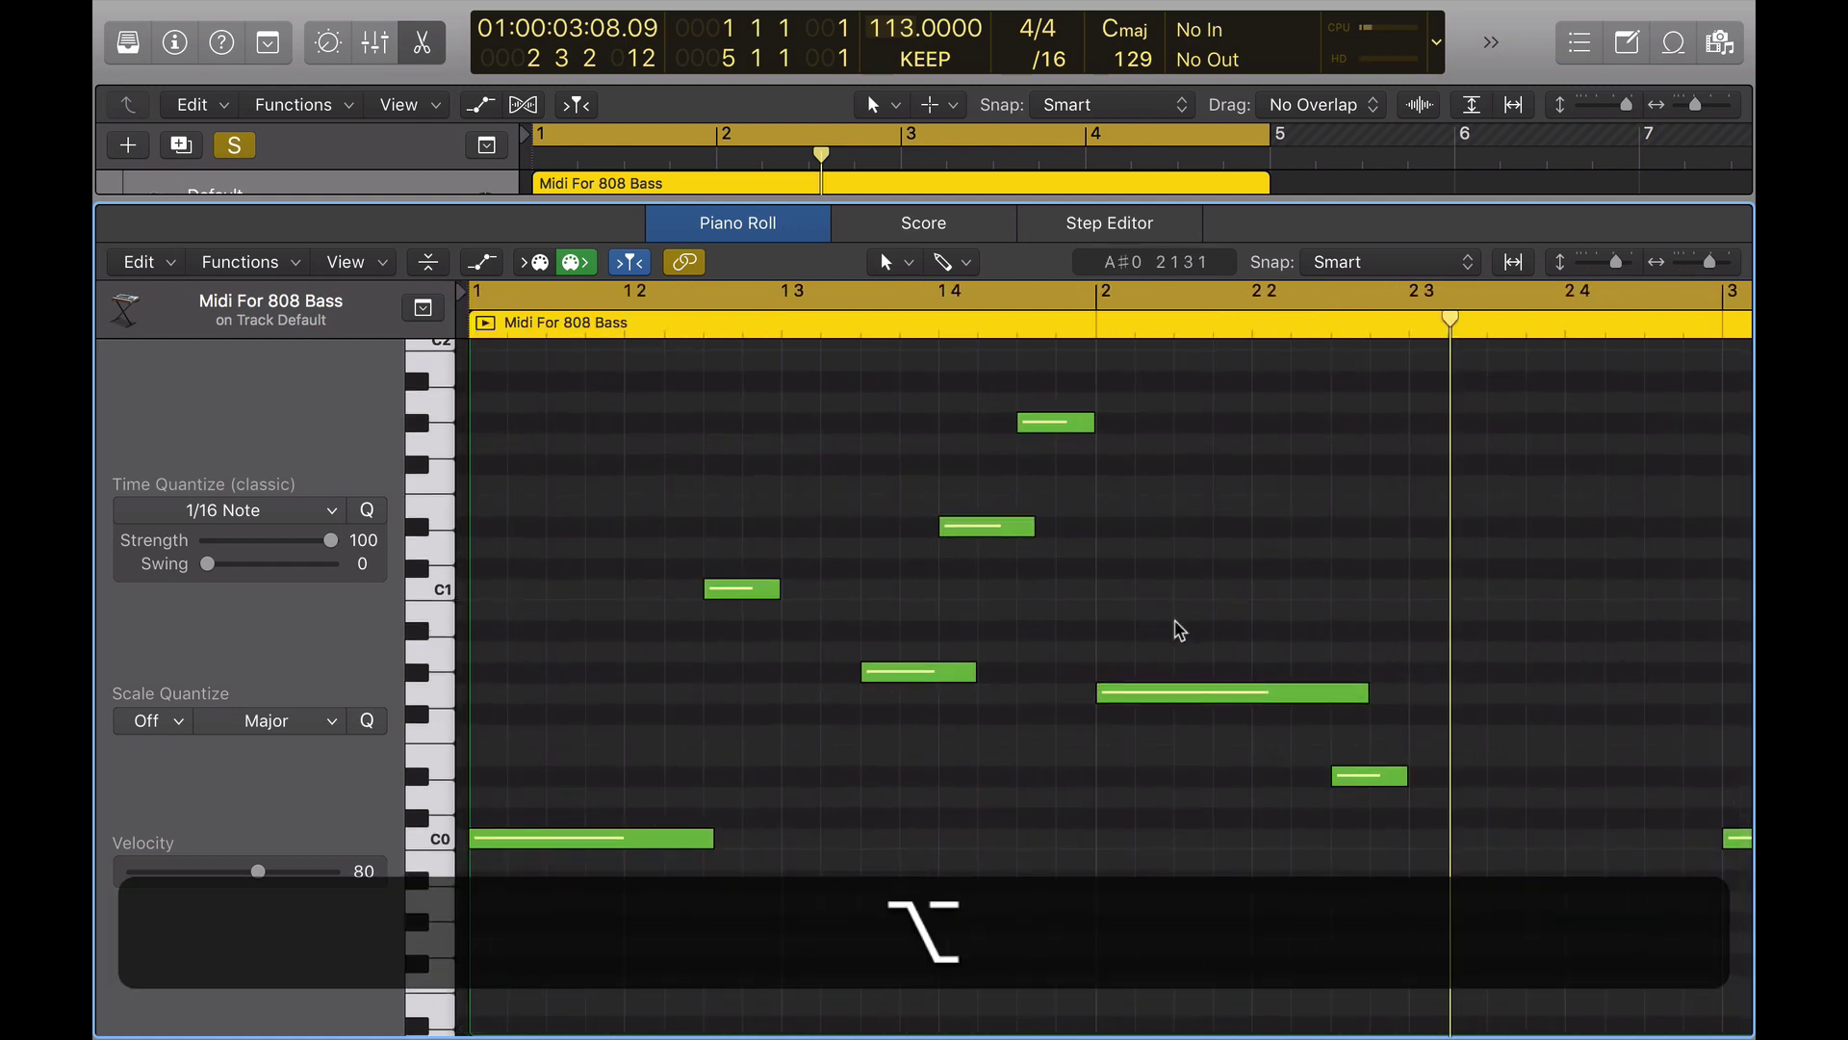
{"action": "key", "text": "alt+x"}
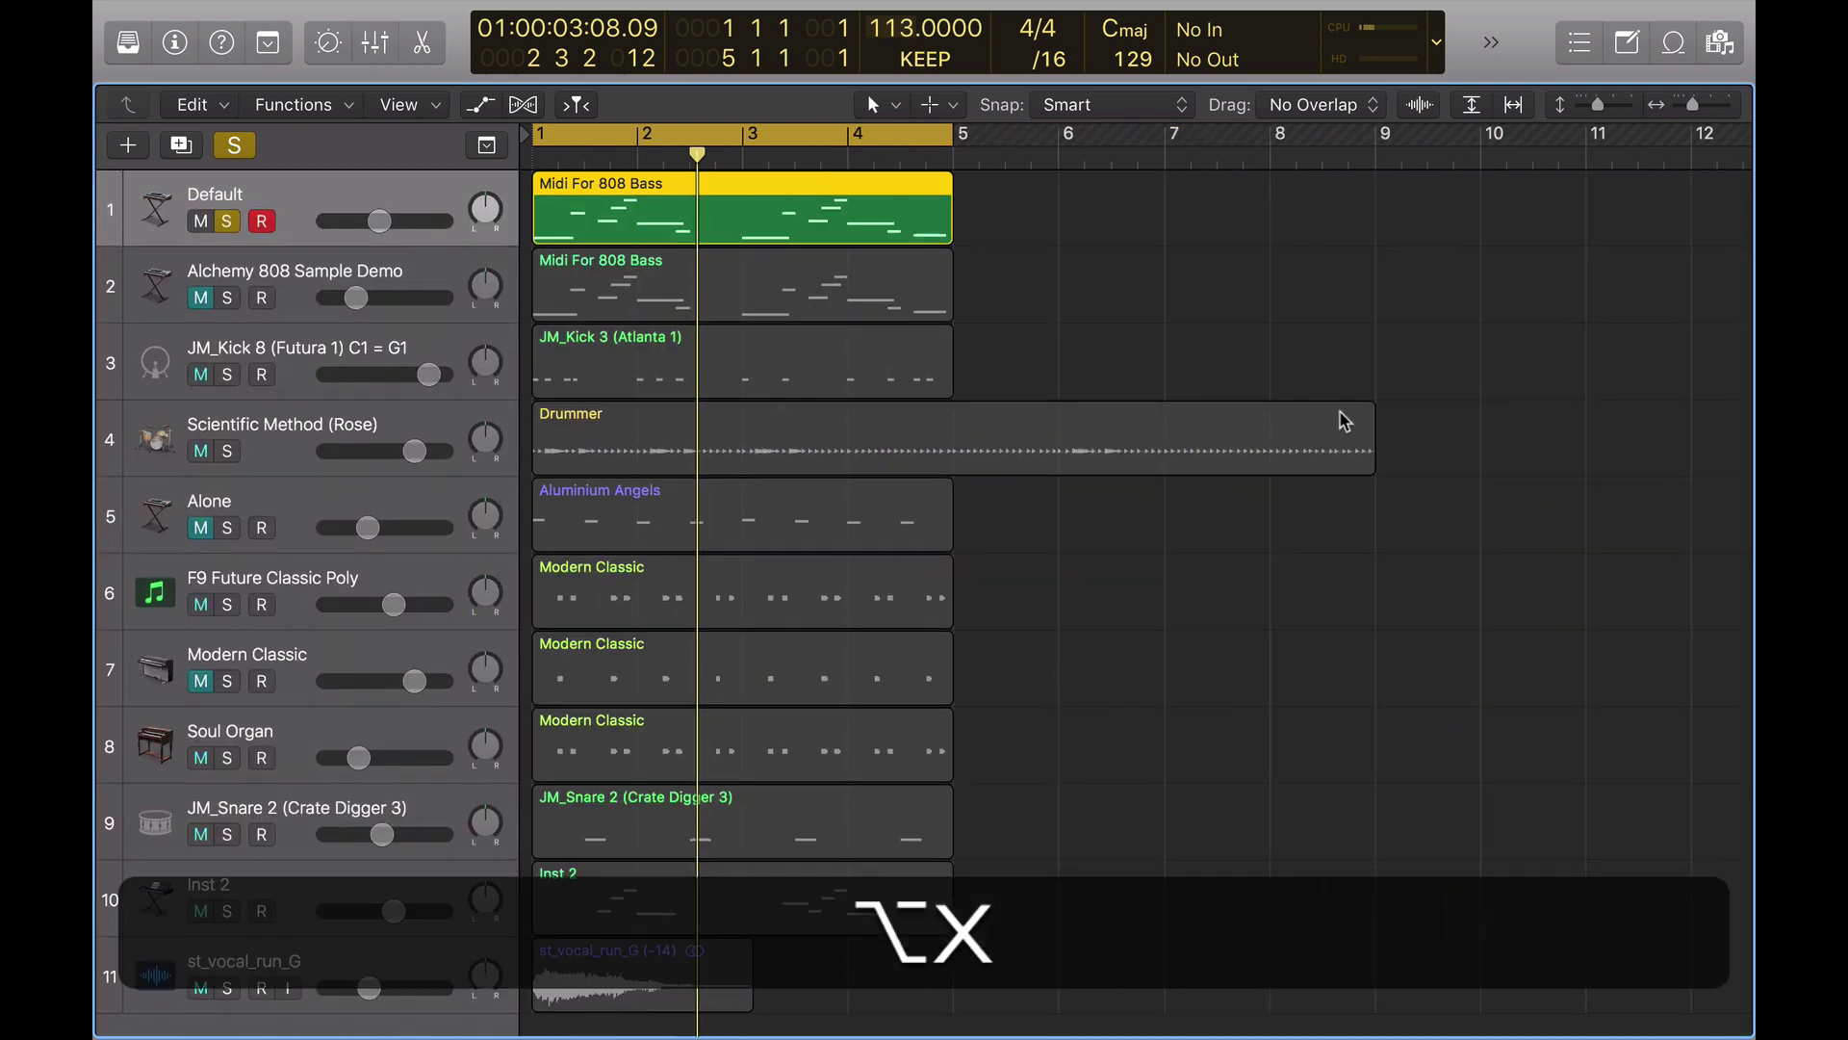
Switch to compact track headers with coloured regions and play the arrangement from bar 1
{"action": "key", "text": "alt+s"}
{"action": "left_click", "coordinate": [1117, 698]}
{"action": "key", "text": "space"}
{"action": "key", "text": "x"}
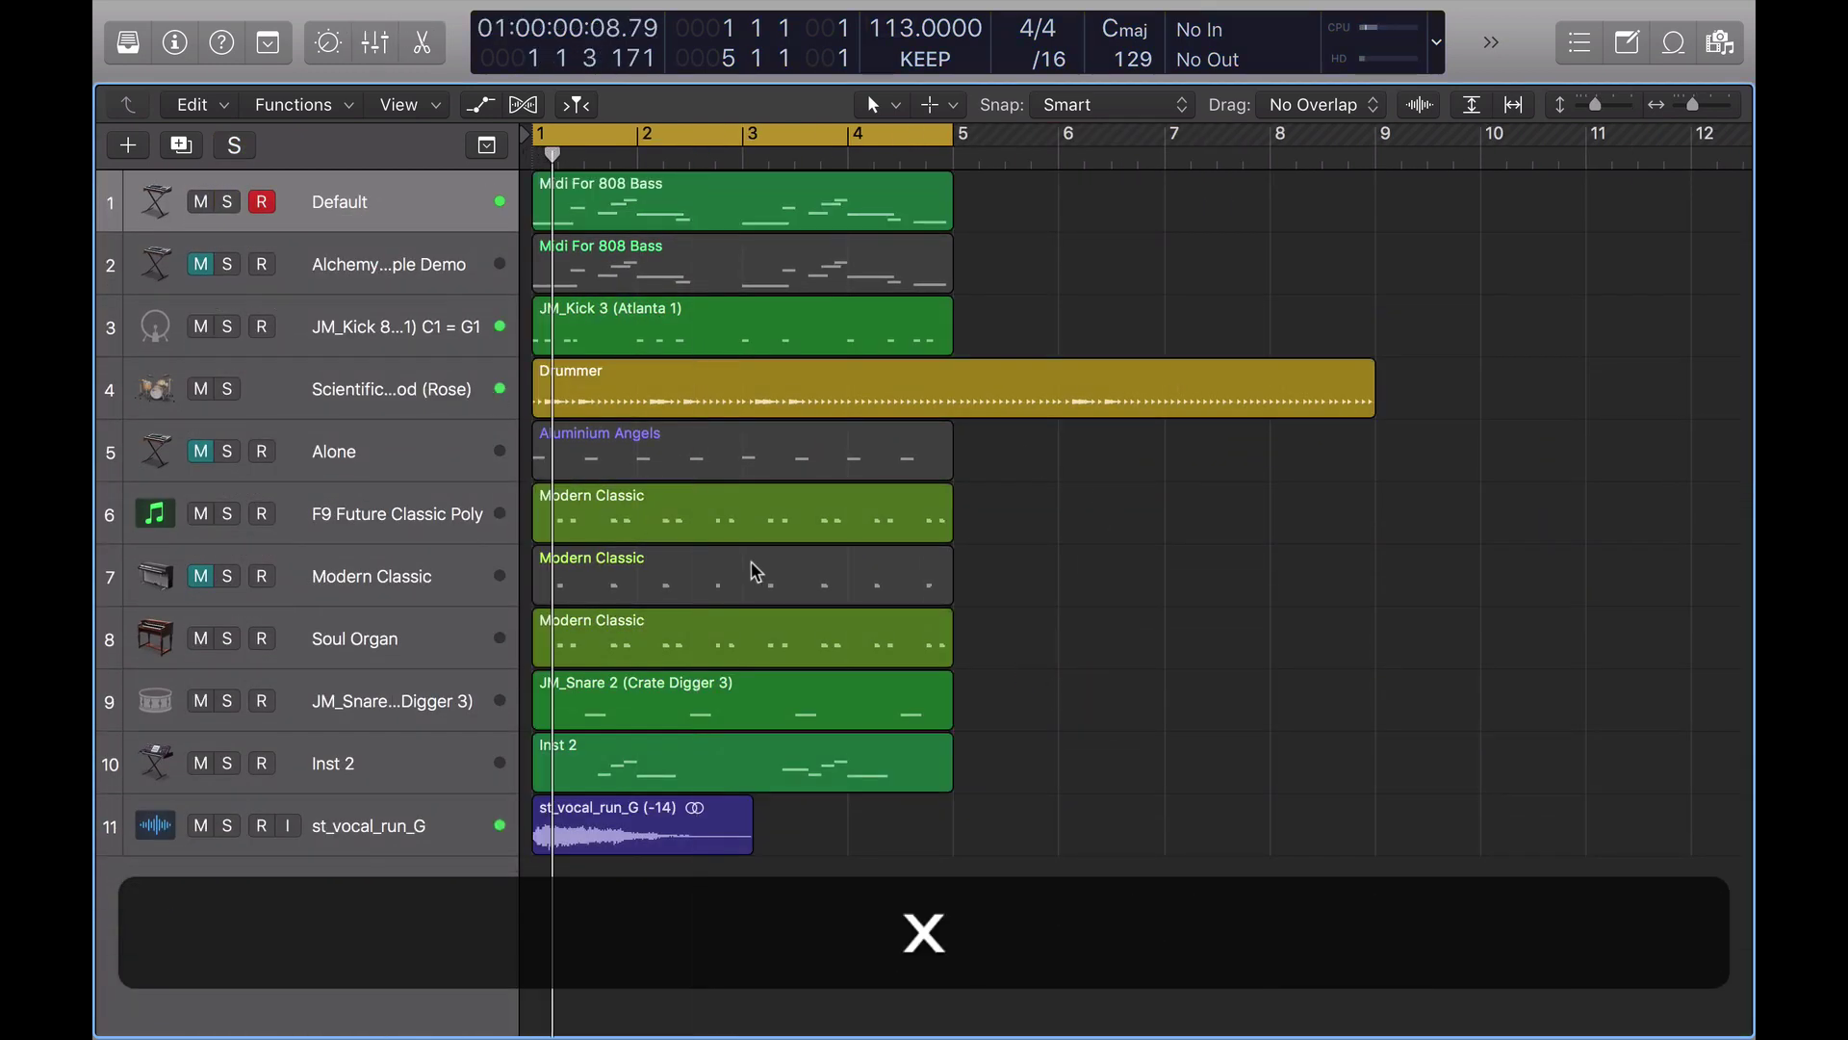
{"action": "scroll", "coordinate": [348, 945], "scroll_direction": "down", "scroll_amount": 2}
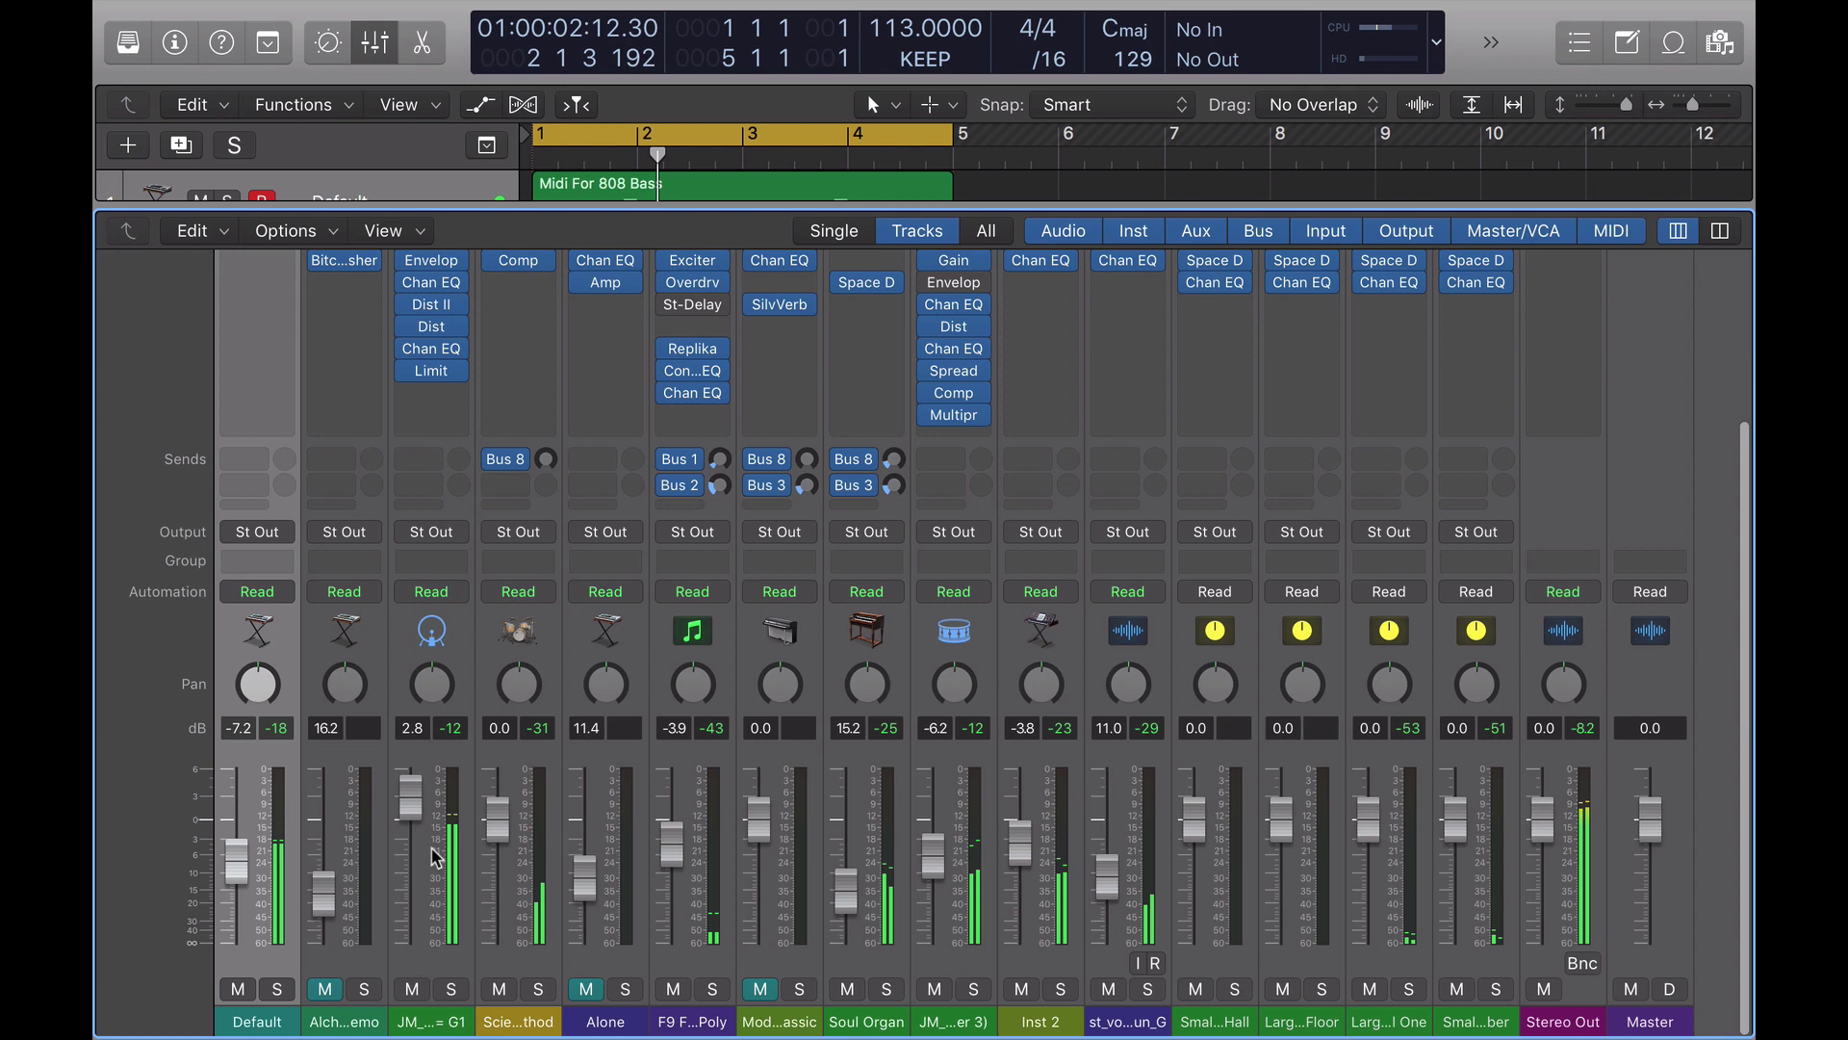
{"action": "key", "text": "x"}
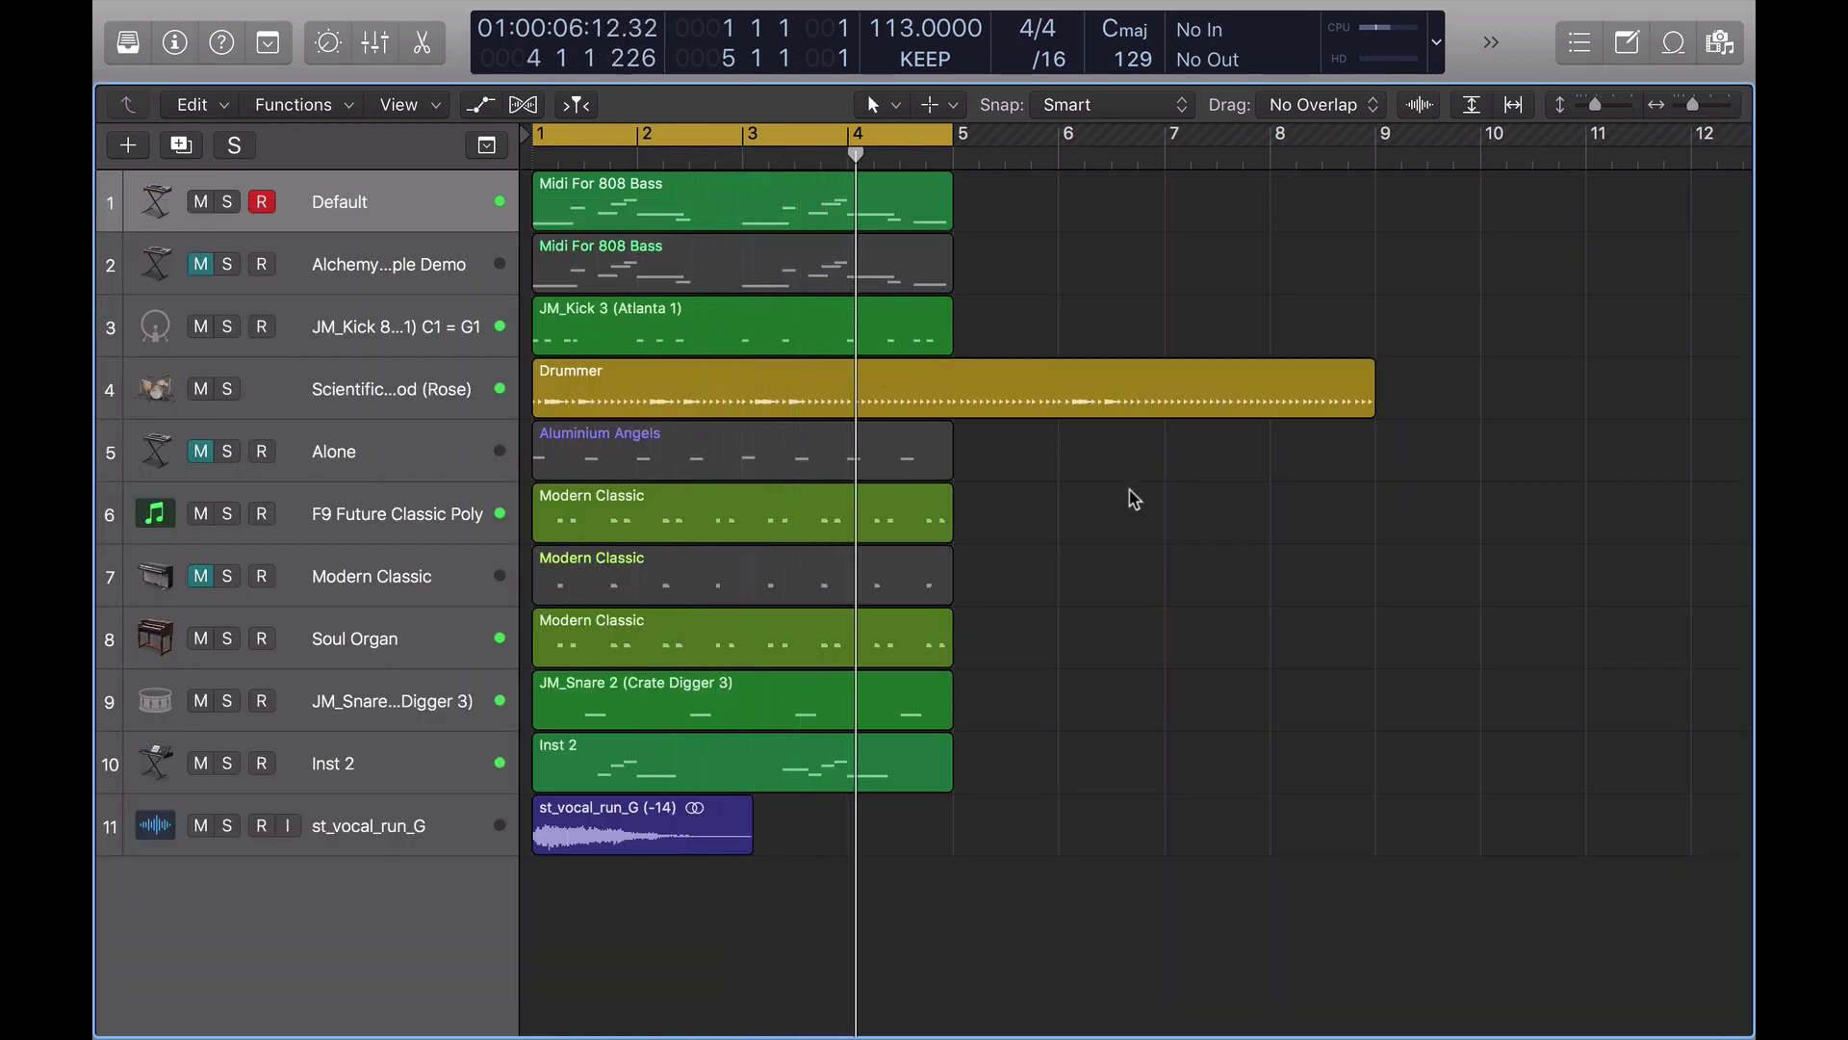
{"action": "key", "text": "space"}
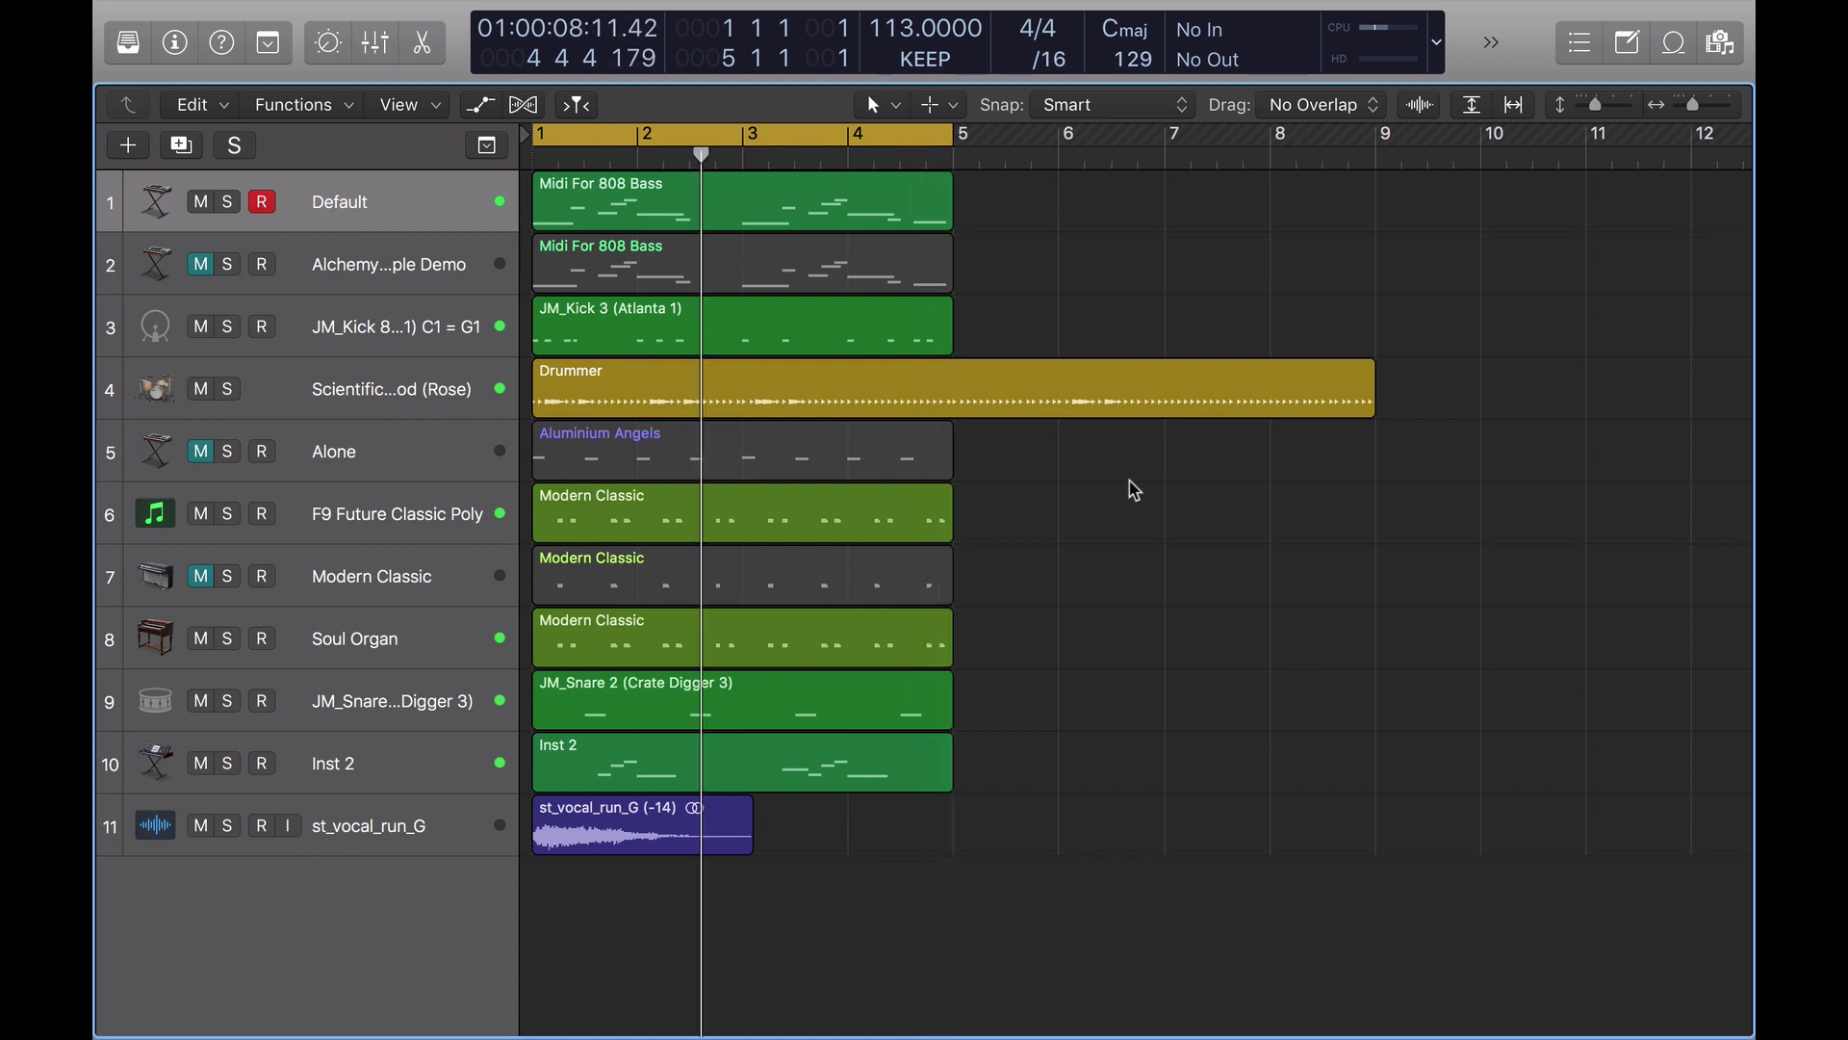
{"action": "key", "text": "space"}
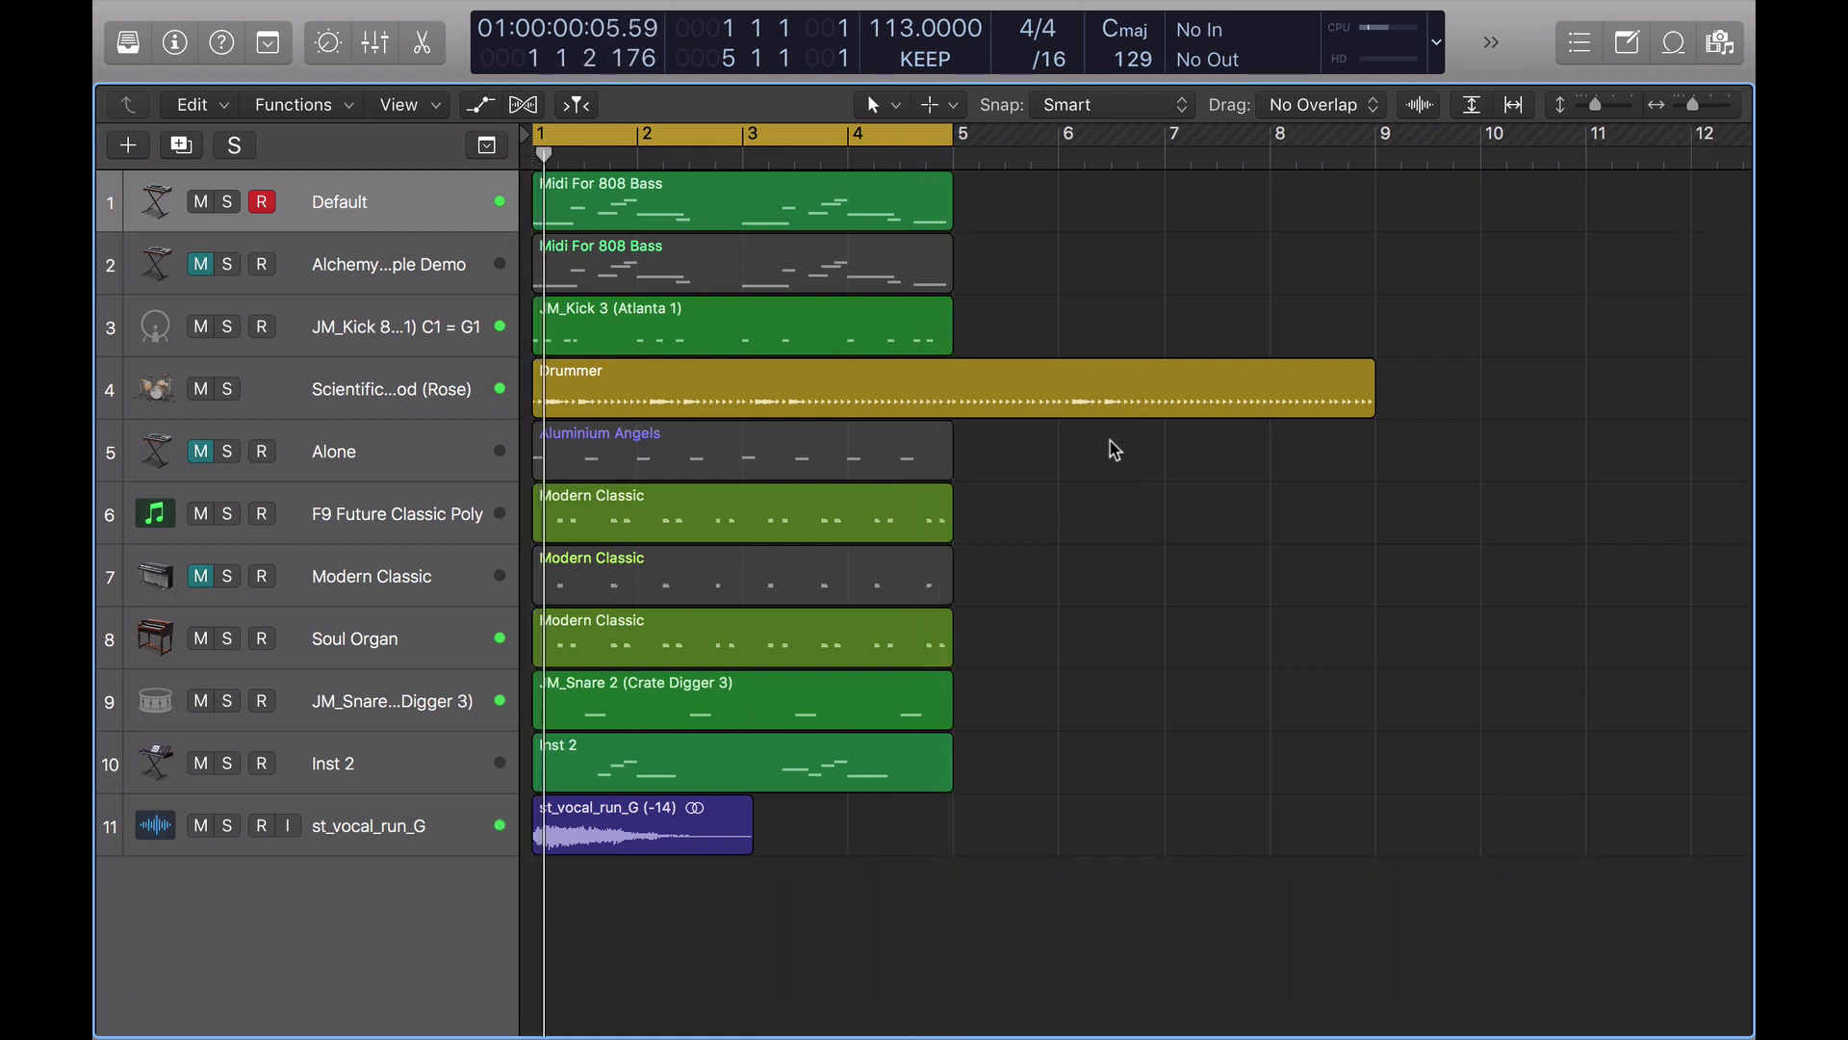